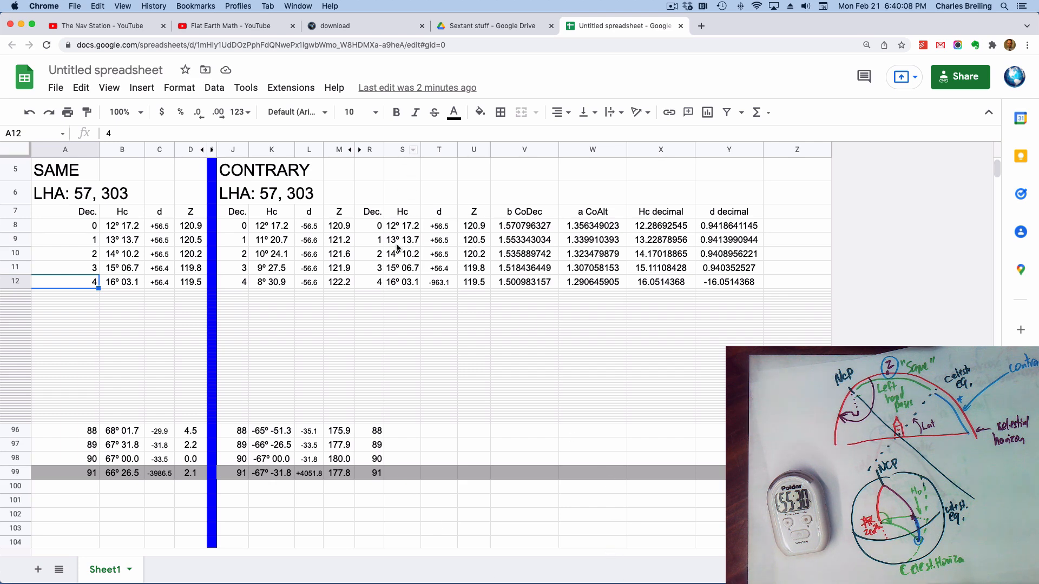
Step: Enter the formula ="LHA: "&180-B2&", "&180+B2 in cell S100 and enlarge its text to heading size
left_click(405, 489)
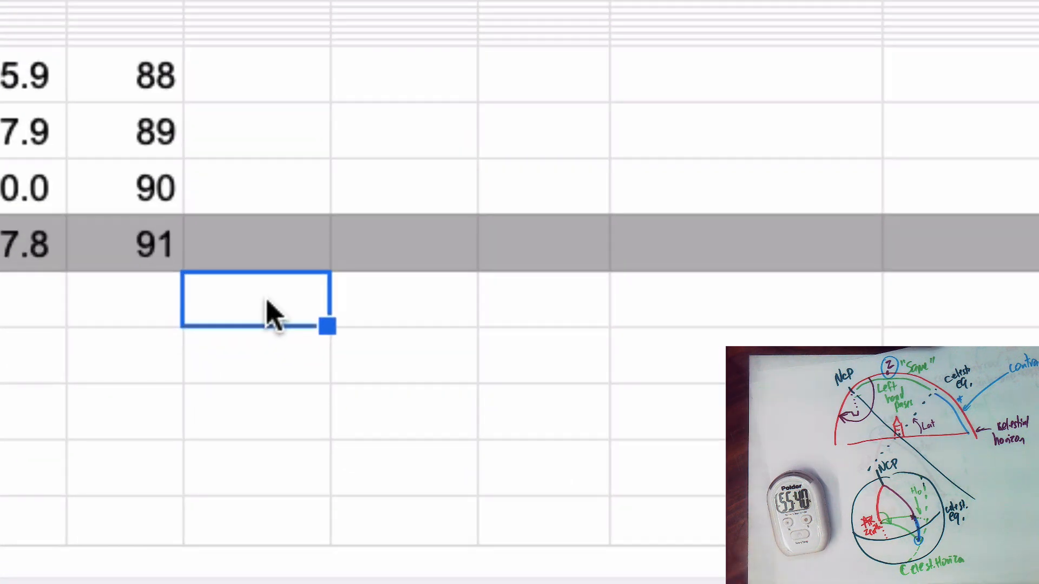
type("=")
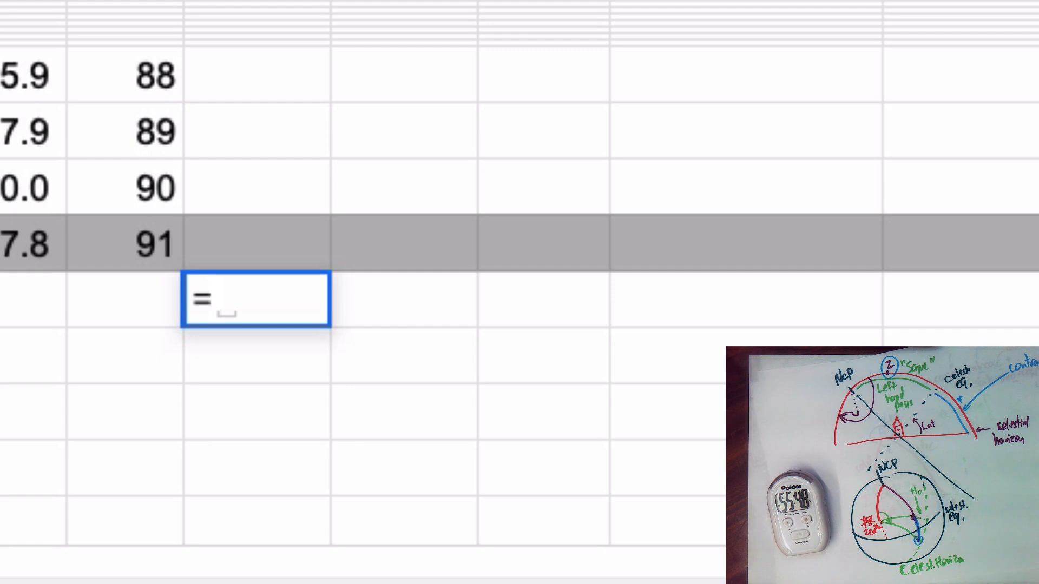
type("\"LHA")
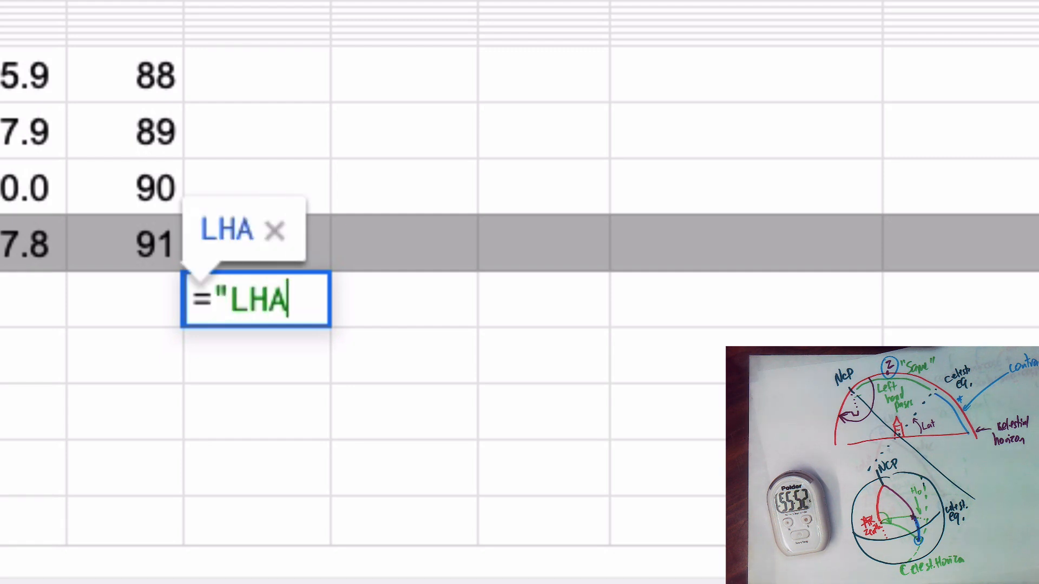
type(":  \"&")
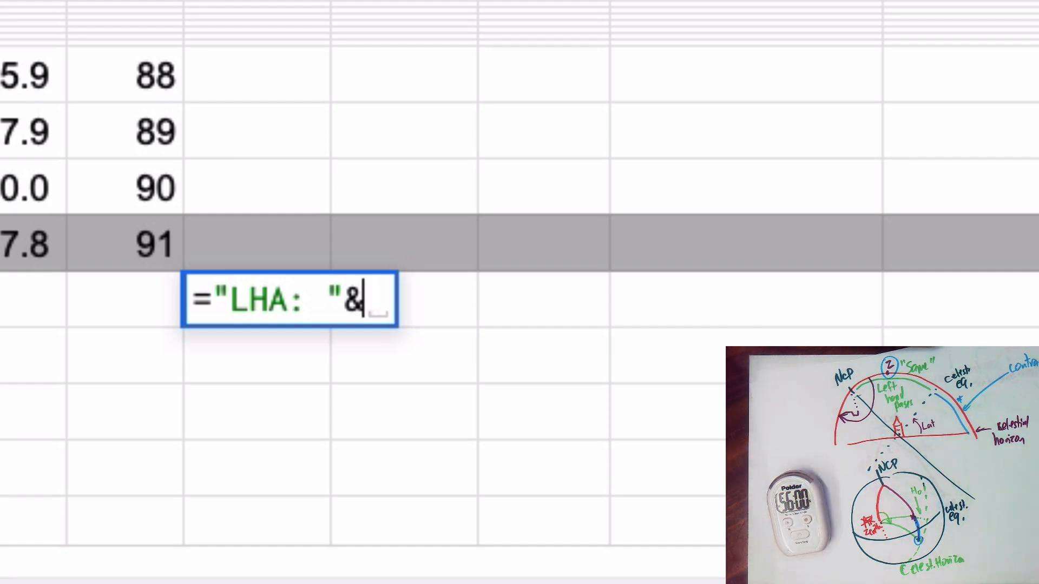
type("180")
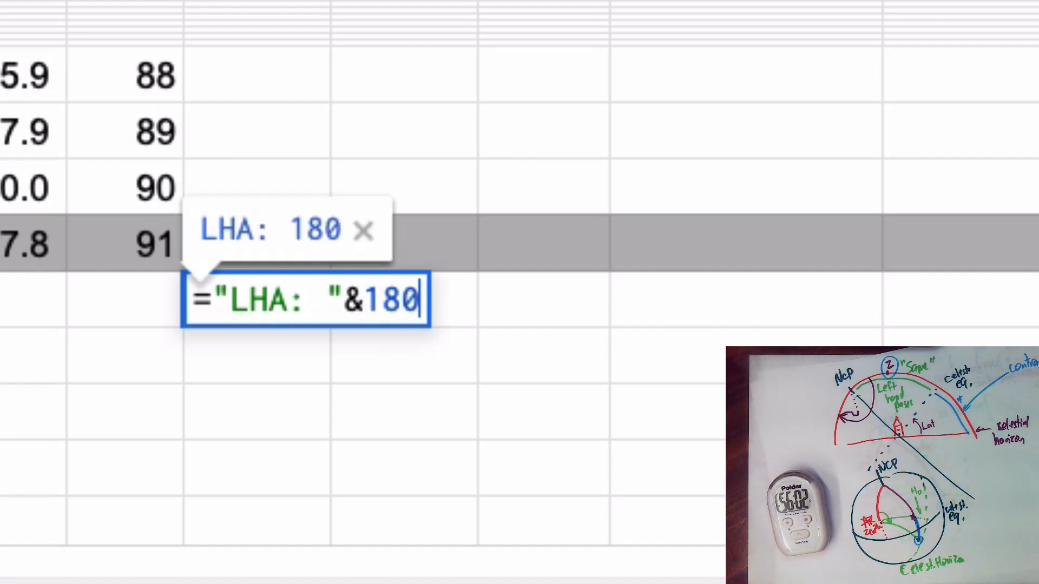
type("-")
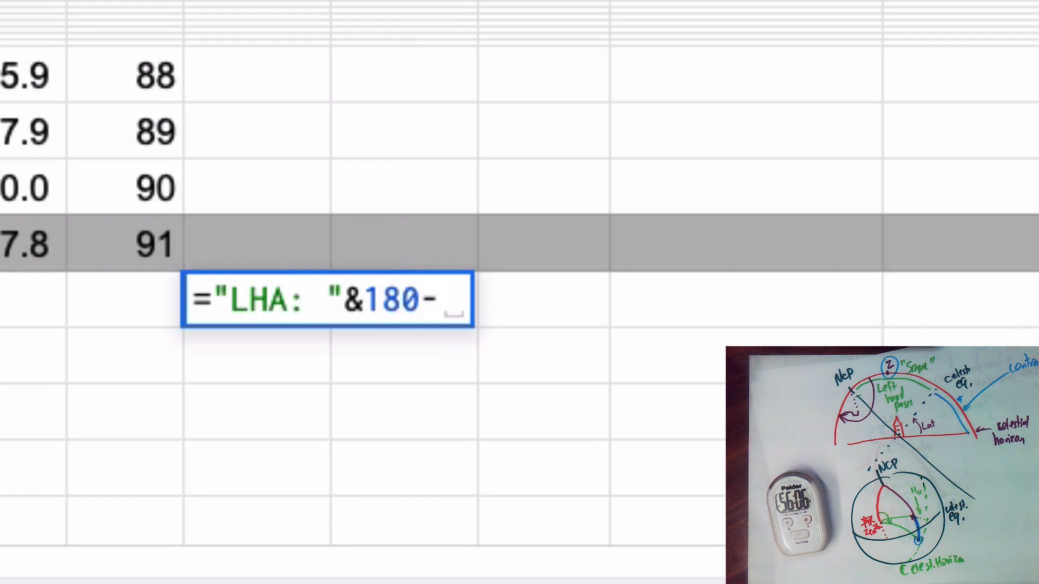
type("B2")
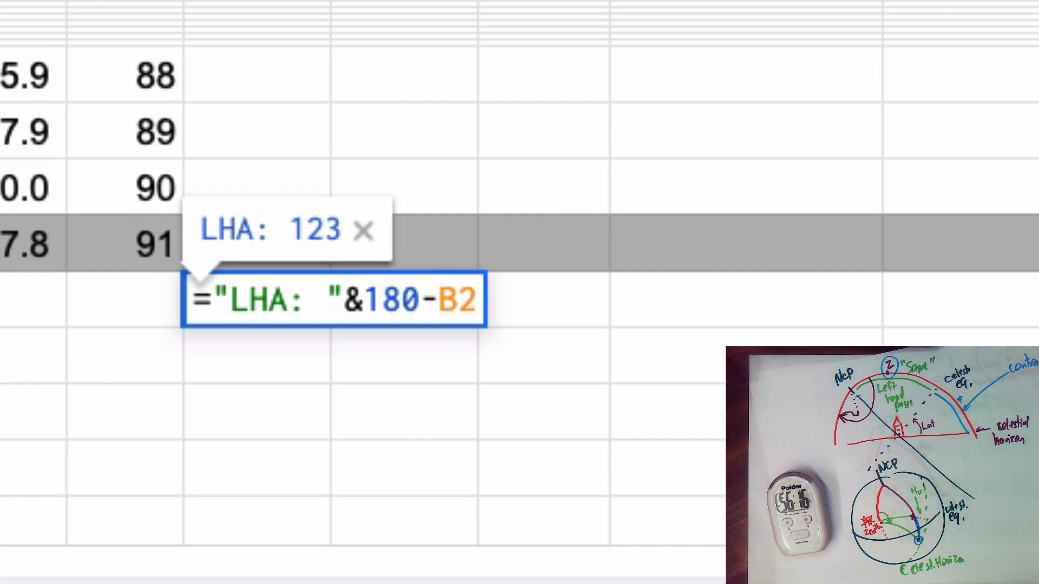
type("&")
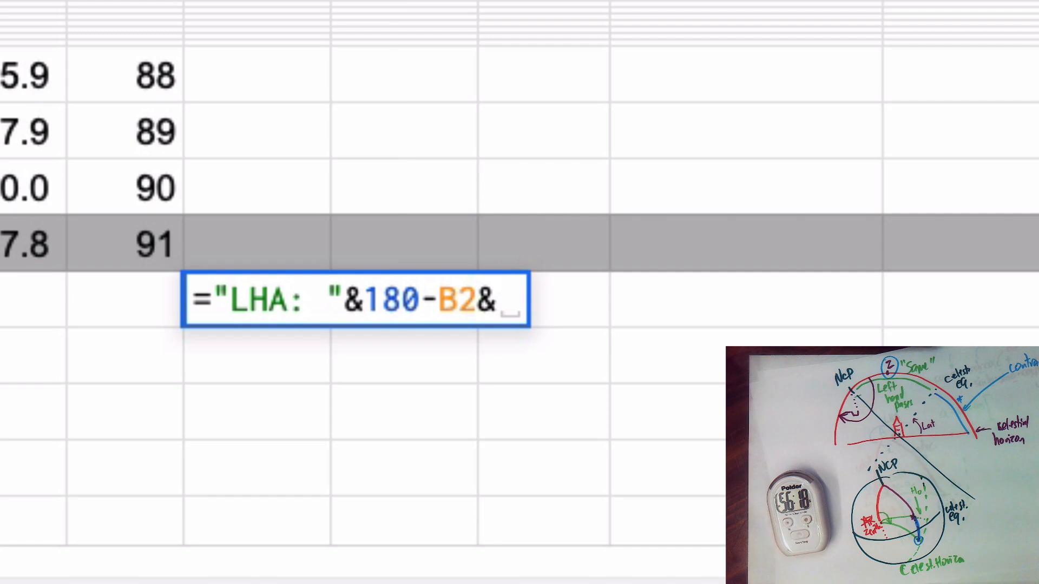
type("\", \"")
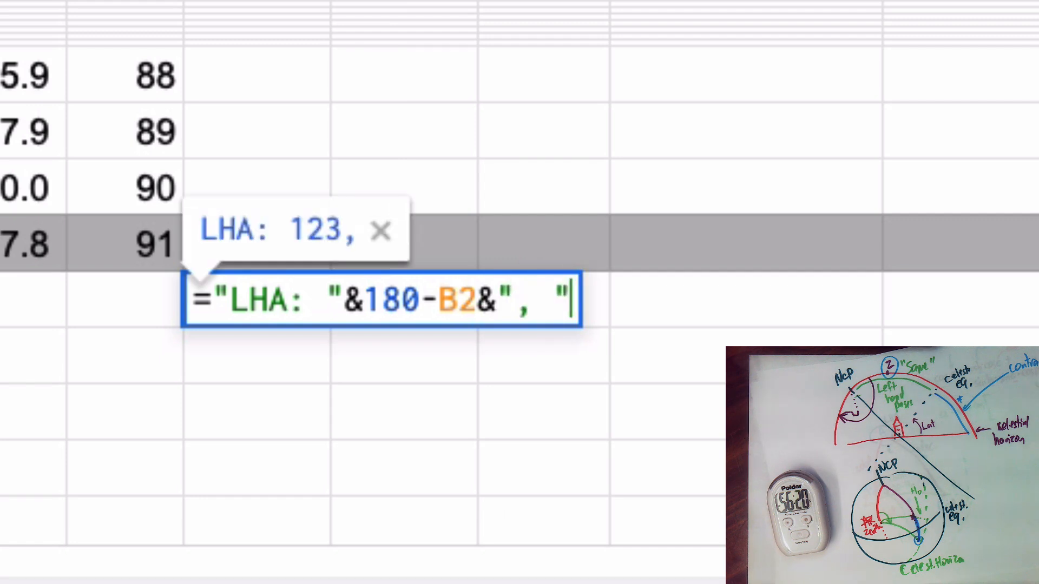
type("&")
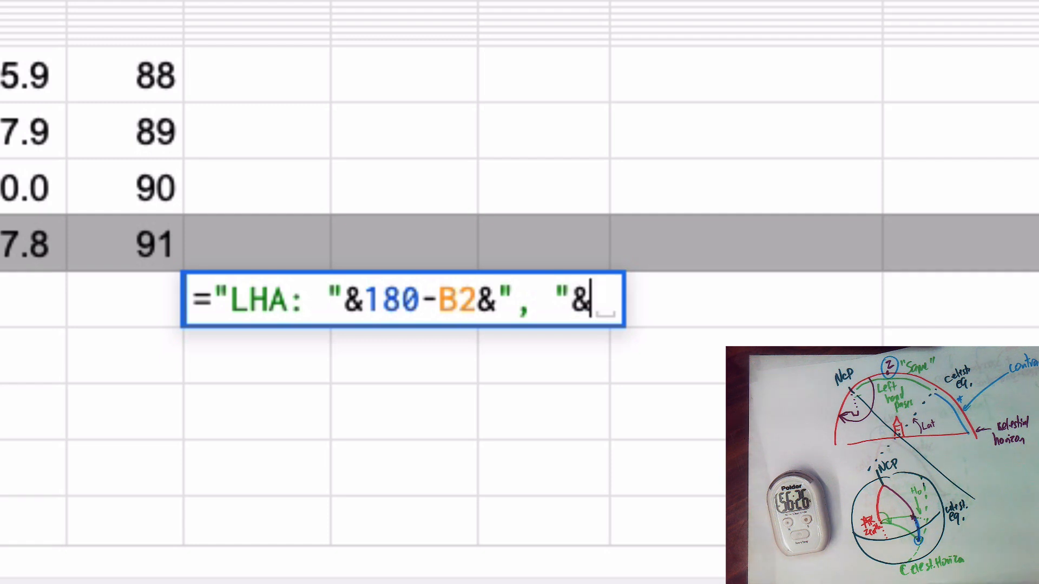
key("BackSpace")
type("18")
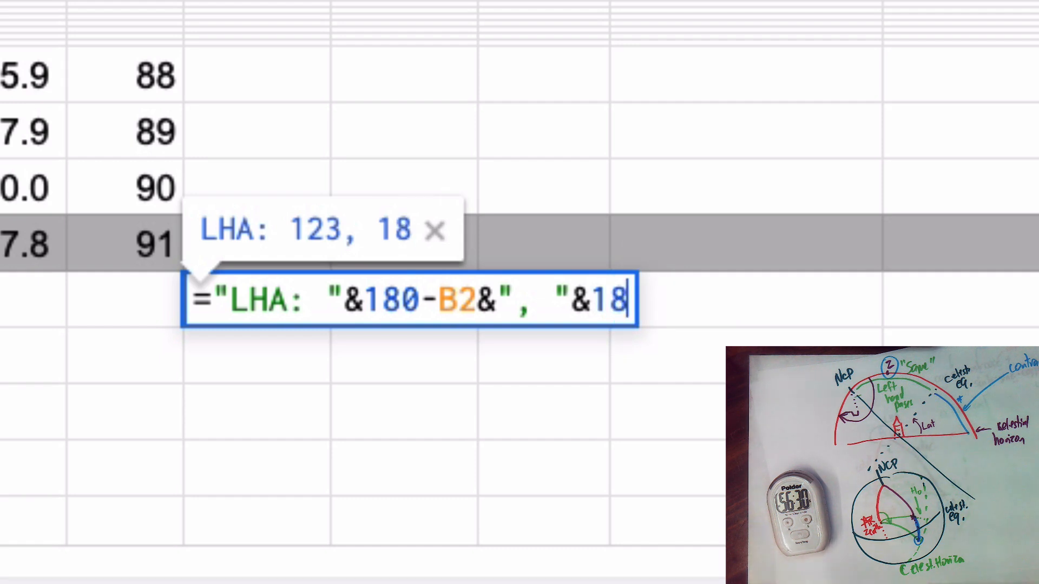
type("0")
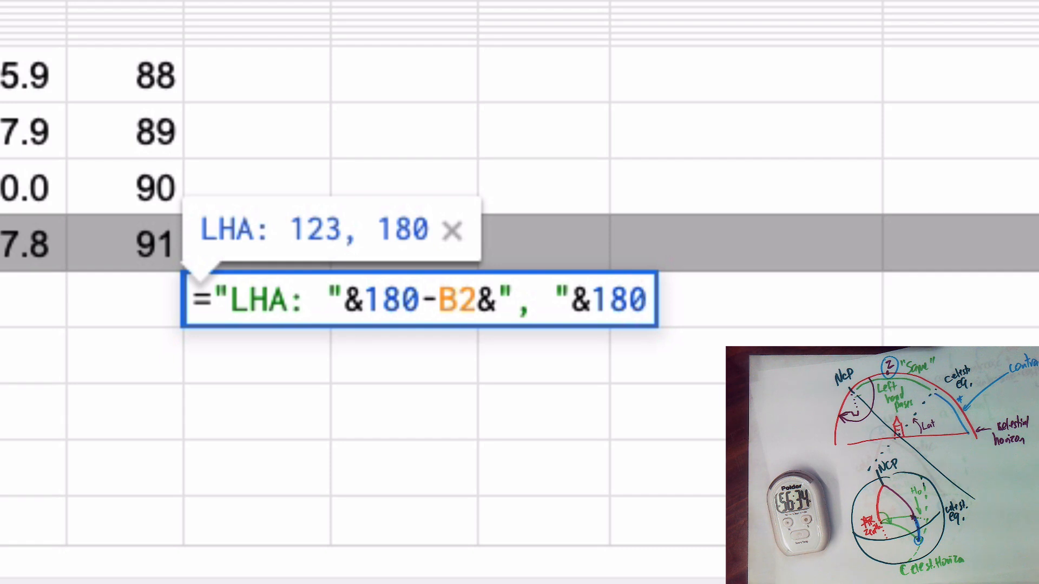
type("+B2")
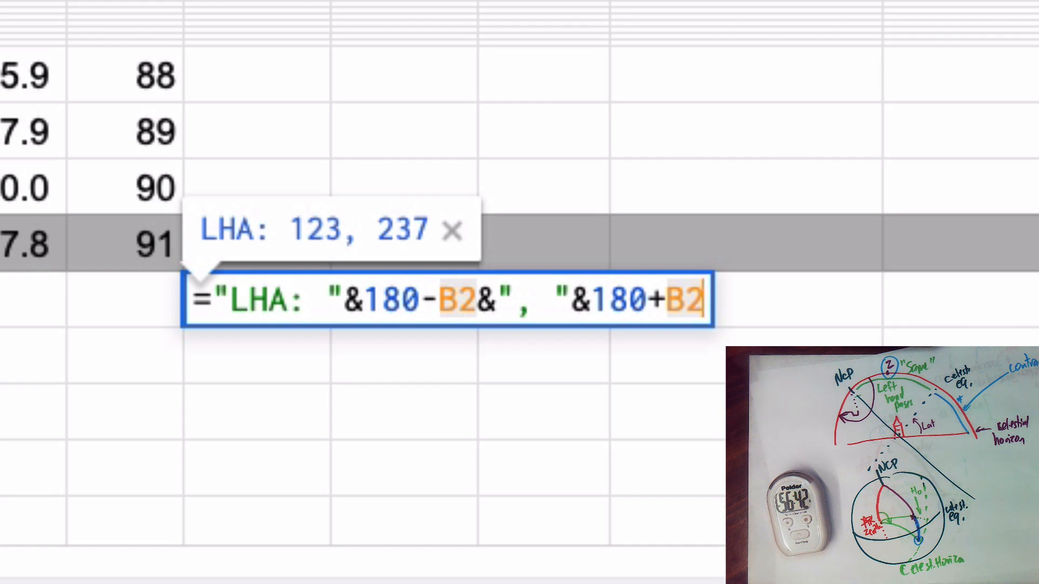
key("Return")
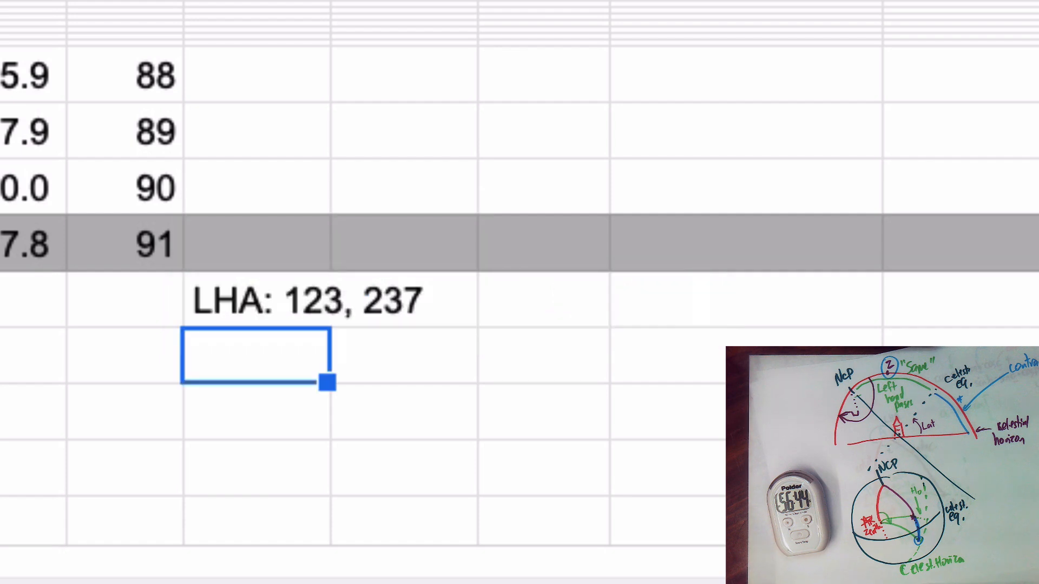
left_click(219, 309)
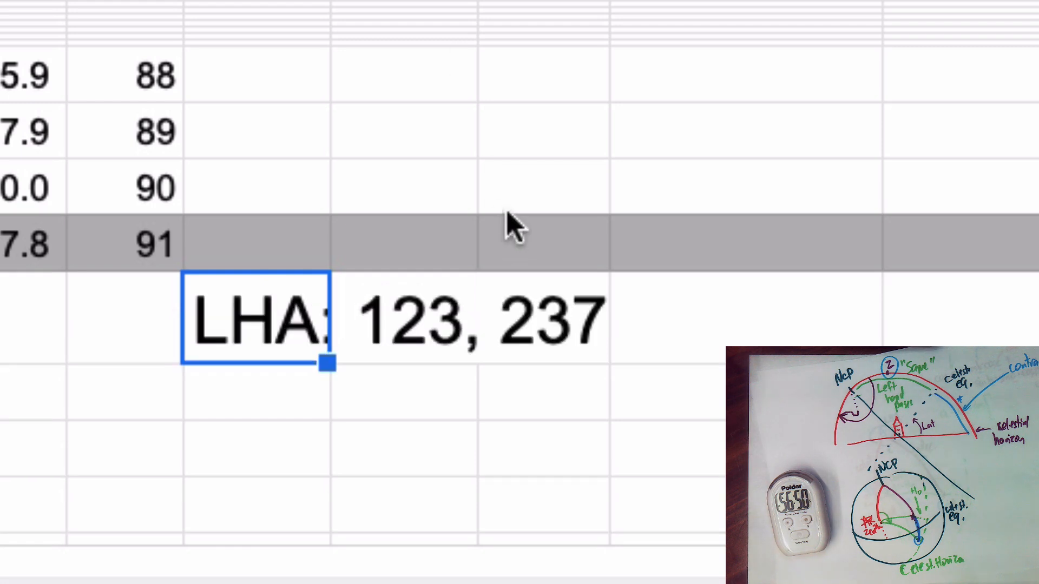
Step: Add the label SAME in cell S101 beneath the LHA line and enlarge its text to match
left_click(238, 401)
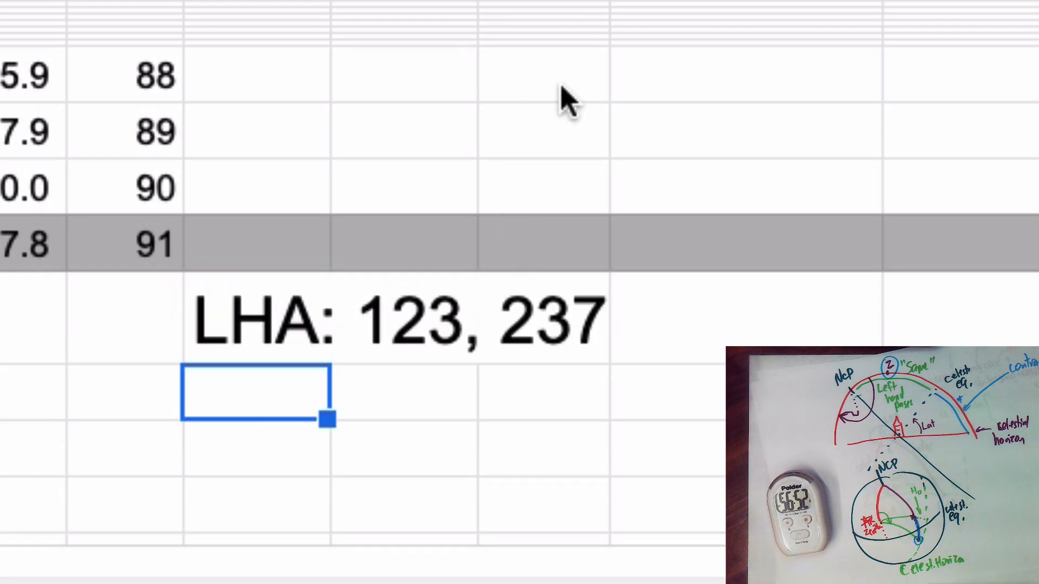
type("SAME")
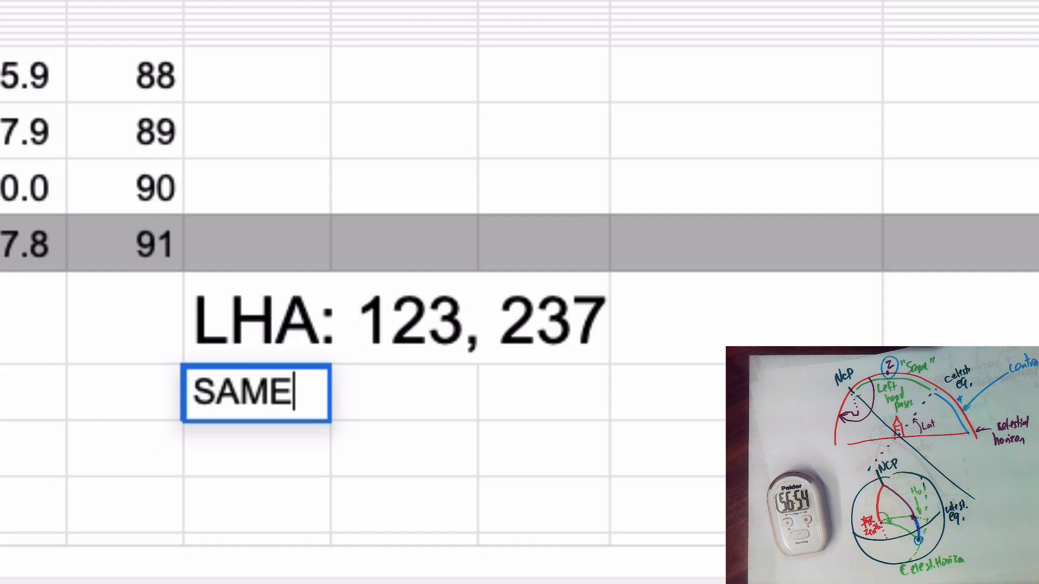
key("Return")
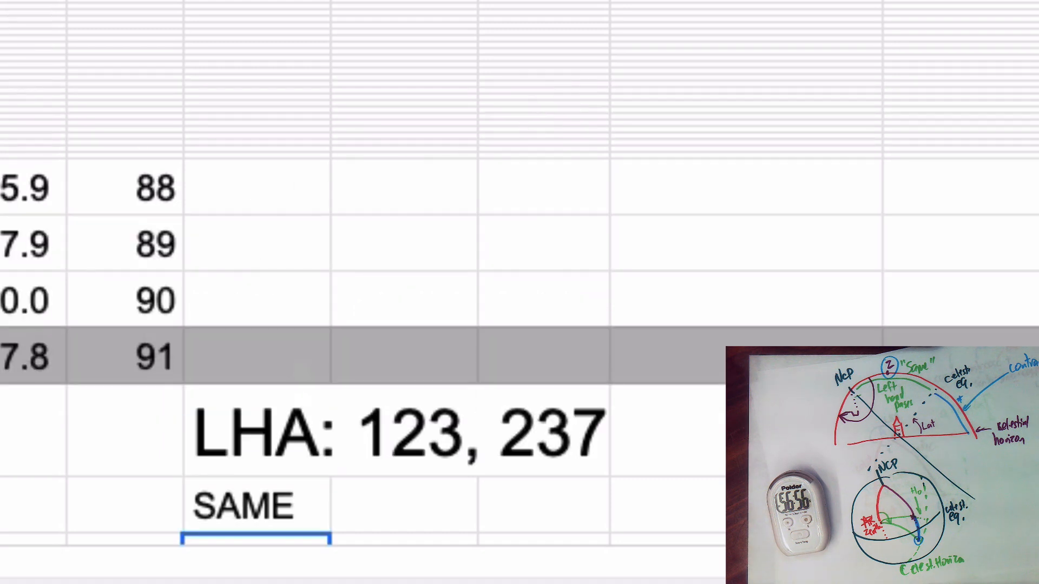
left_click(231, 403)
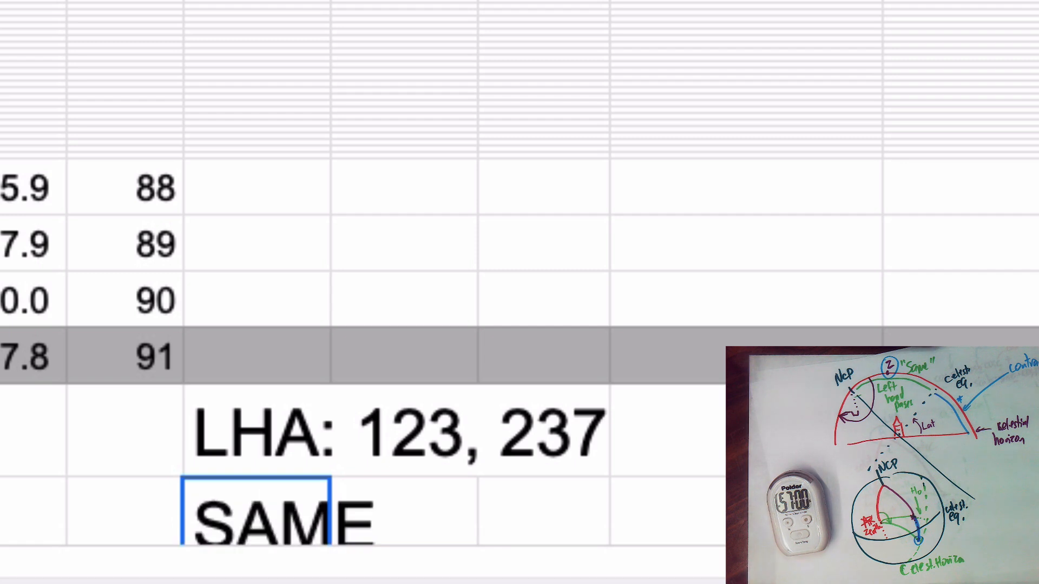
Step: Enter the formula =RADIANS(180-B2) in cell V100, beside the new LHA label
scroll(676, 249, "down", 1)
scroll(519, 281, "down", 1)
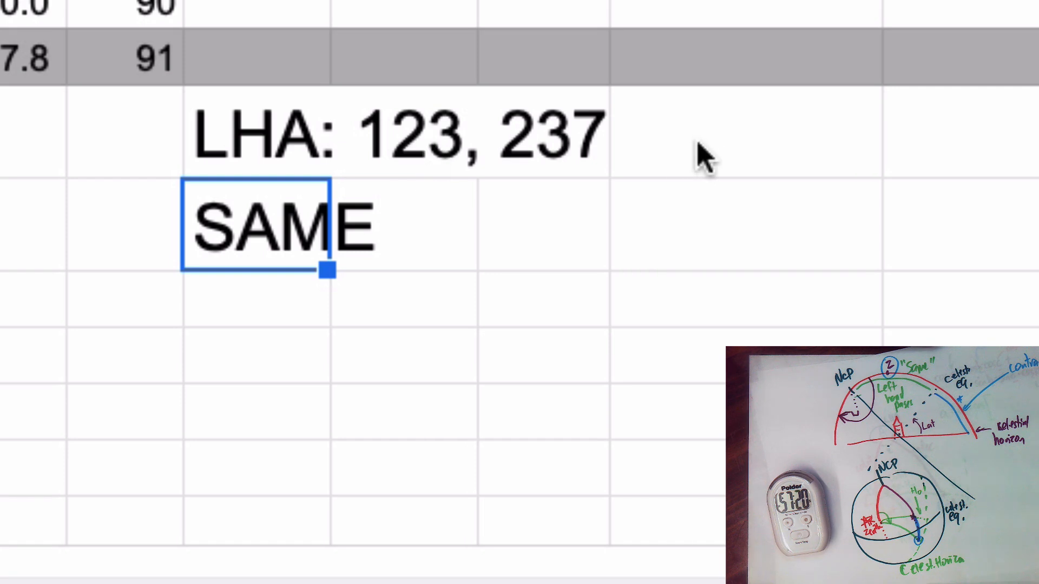
left_click(810, 151)
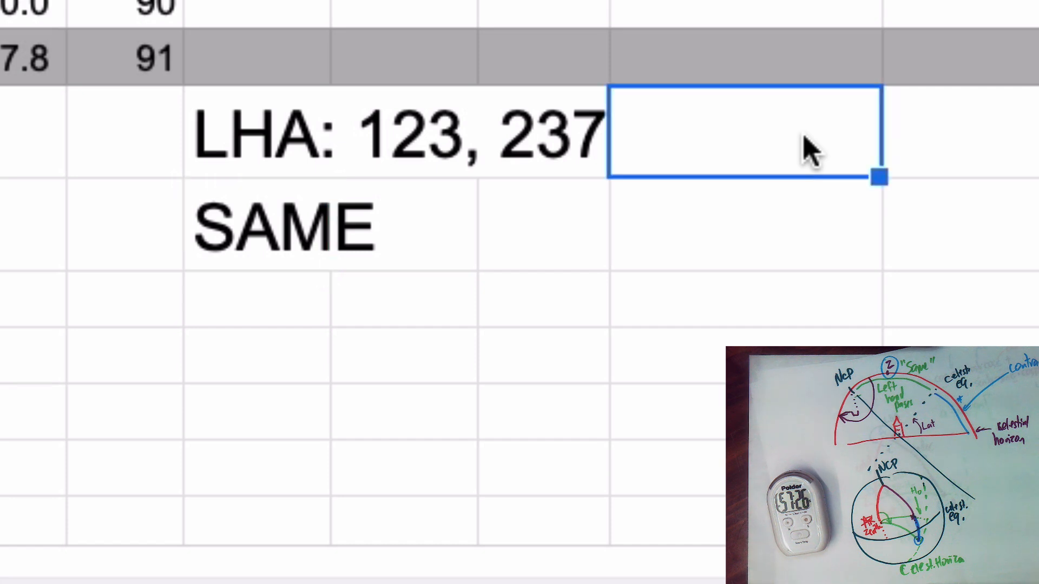
type("=")
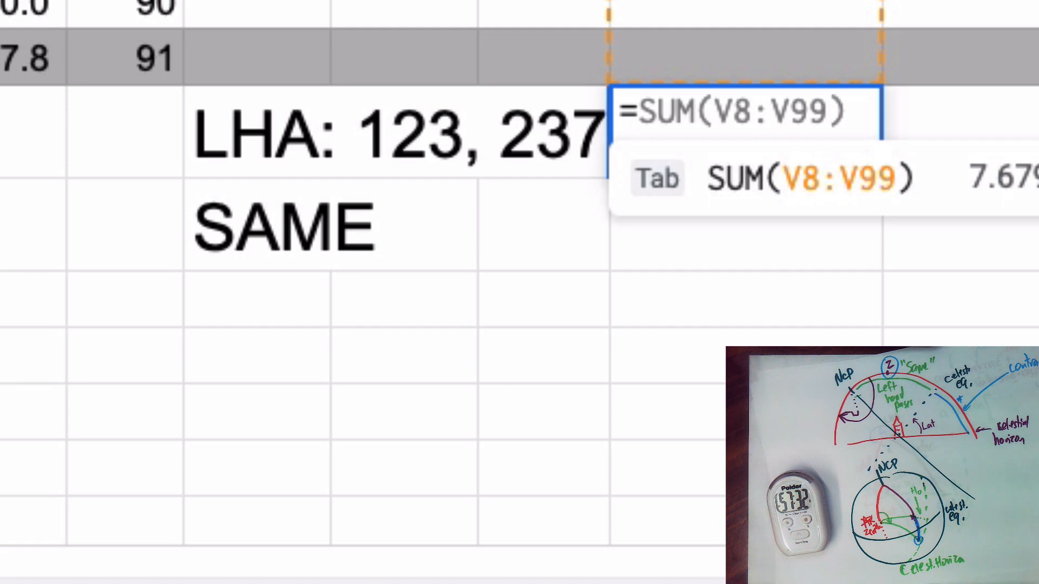
type("RADIANS(")
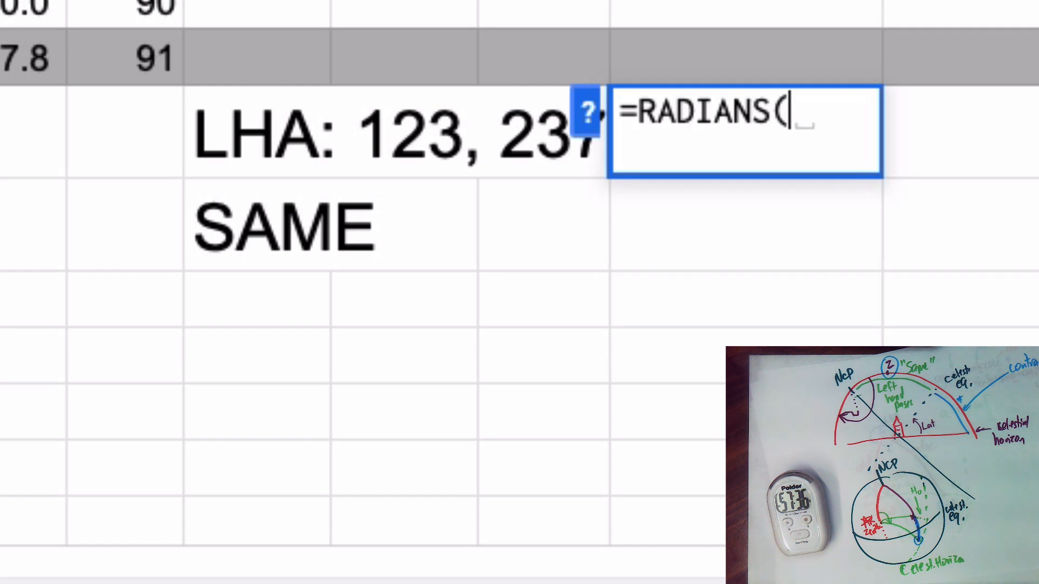
type("180-")
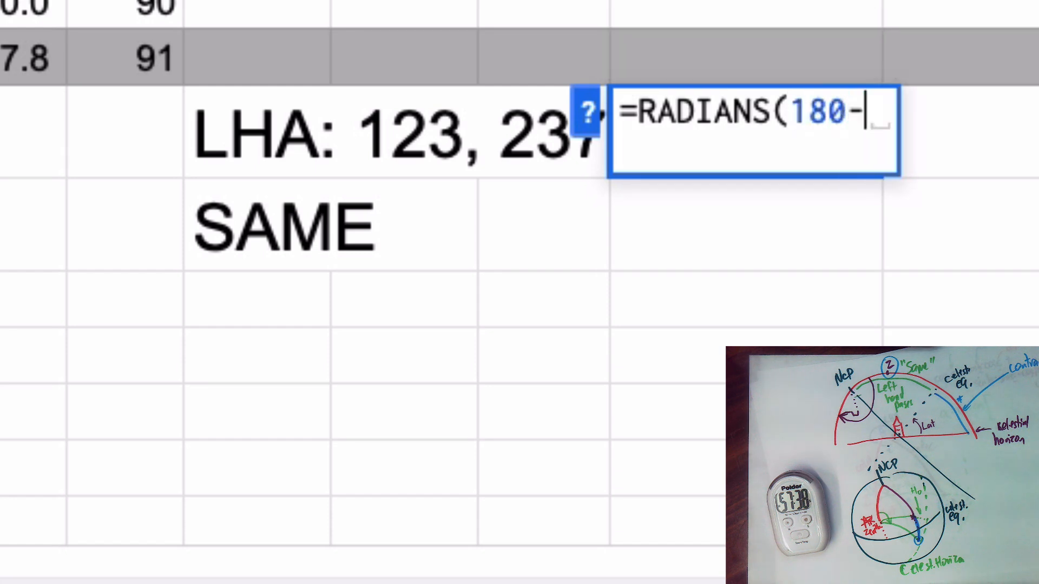
type("B2)")
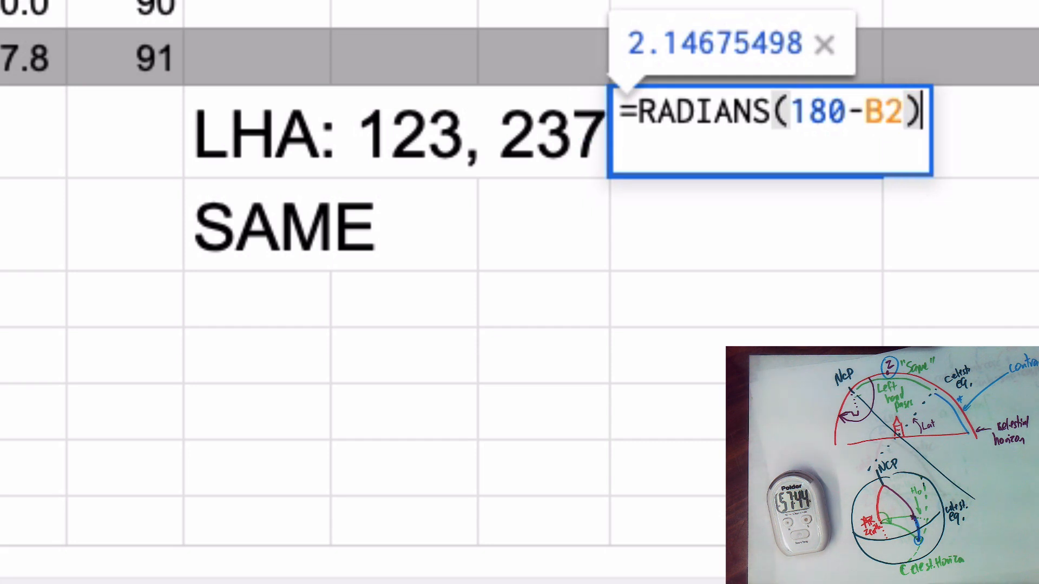
key("Return")
Step: Assign the name LHAbottom to cell V100
left_click(806, 169)
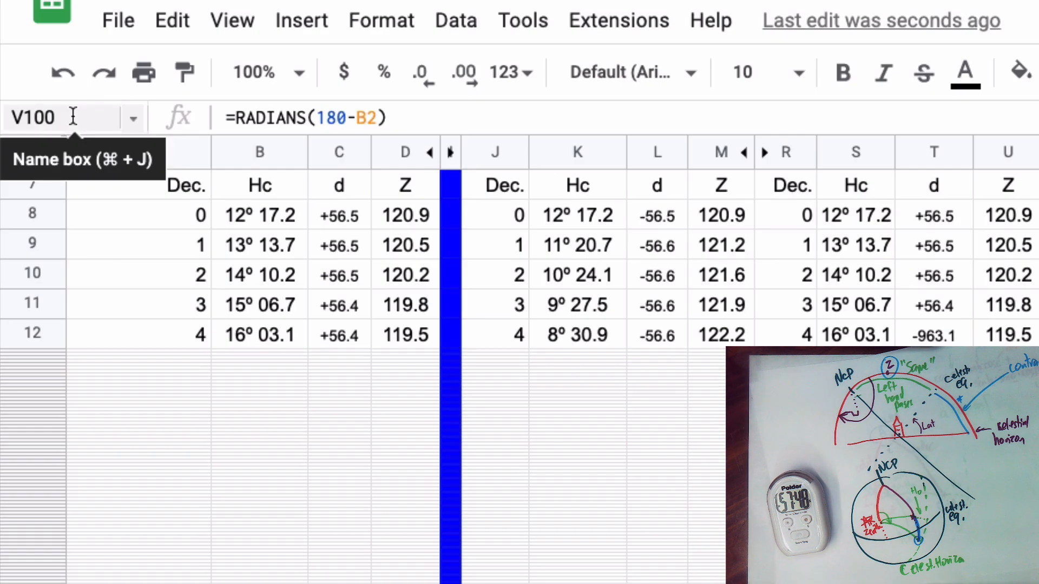
left_click(72, 116)
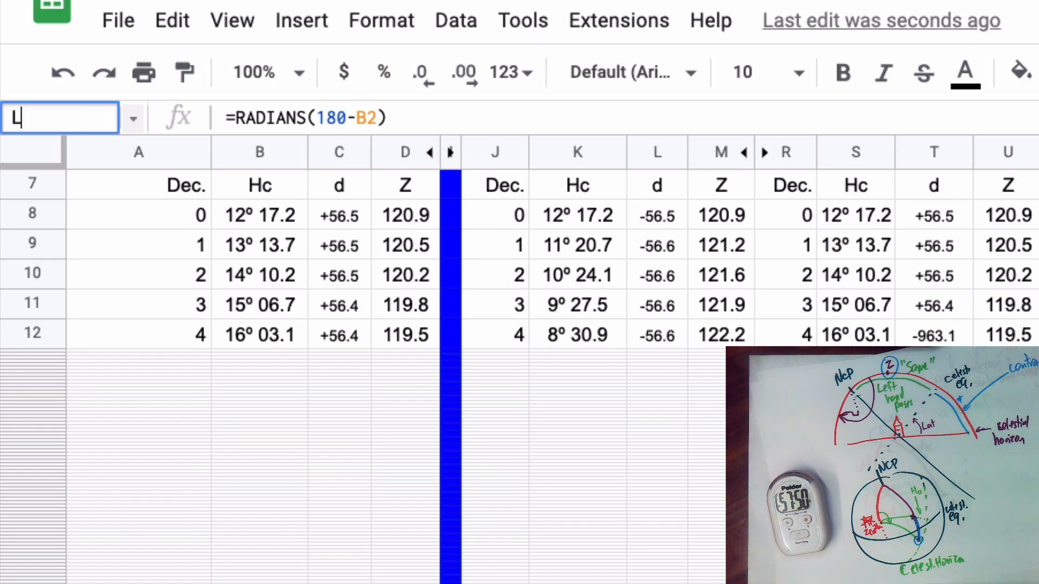
type("LHA")
type("BT")
key("BackSpace")
key("BackSpace")
type("bottom")
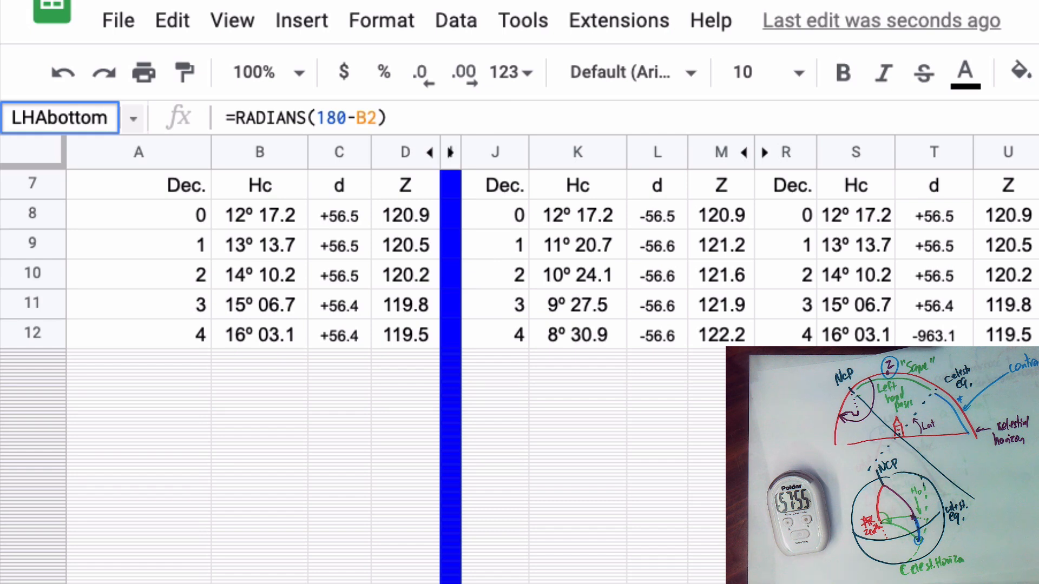
key("Return")
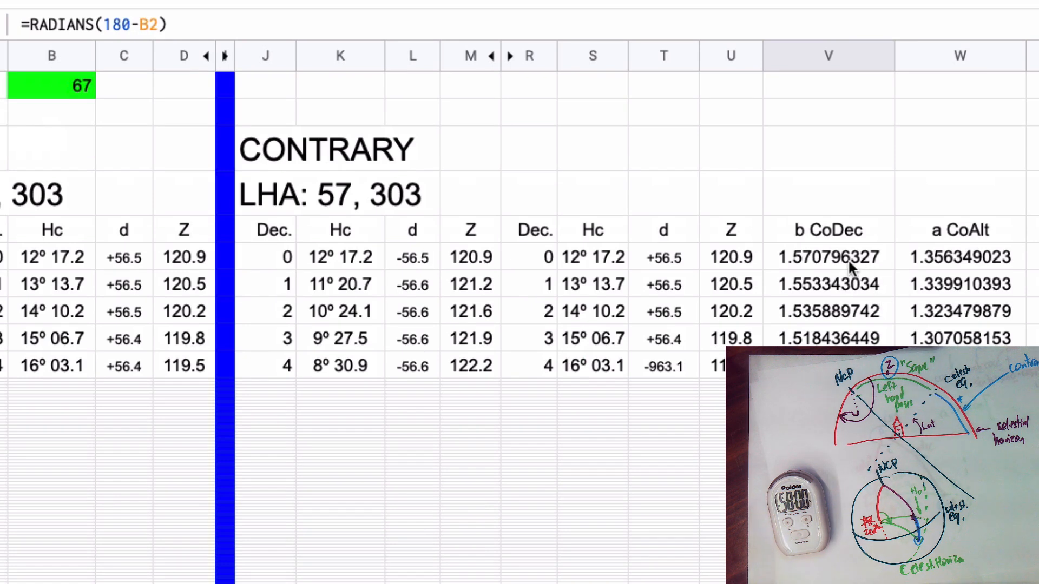
Step: Examine the row 8 formulas for Hc, d, Z, b CoDec and a CoAlt in columns S through W
left_click(854, 258)
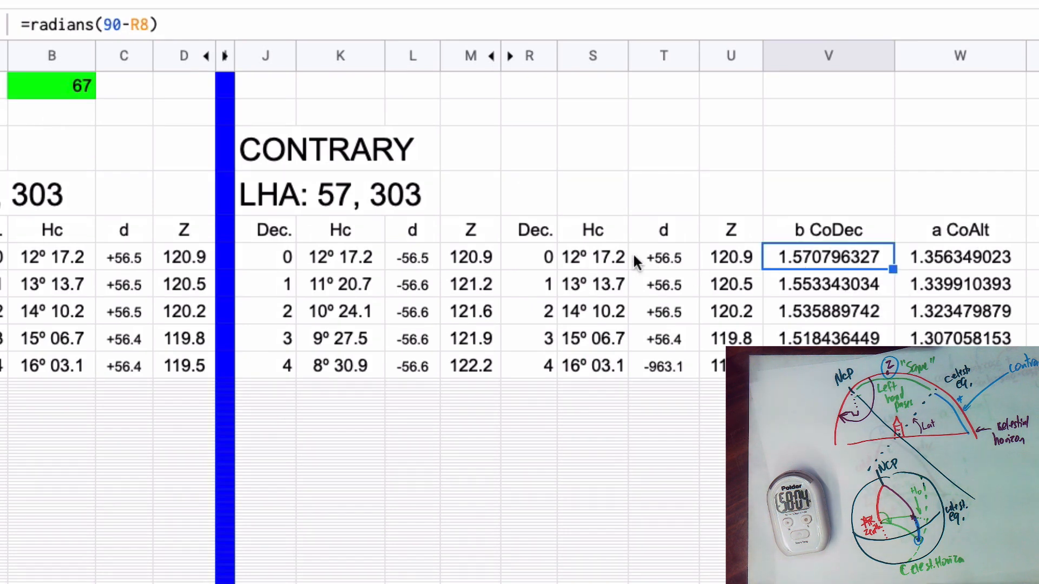
left_click(605, 259)
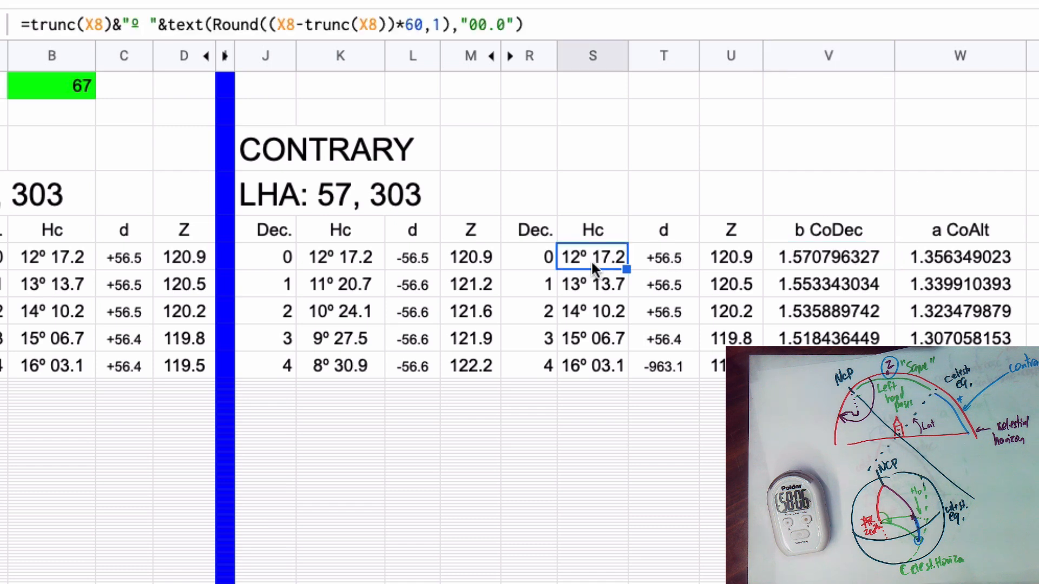
left_click(657, 263)
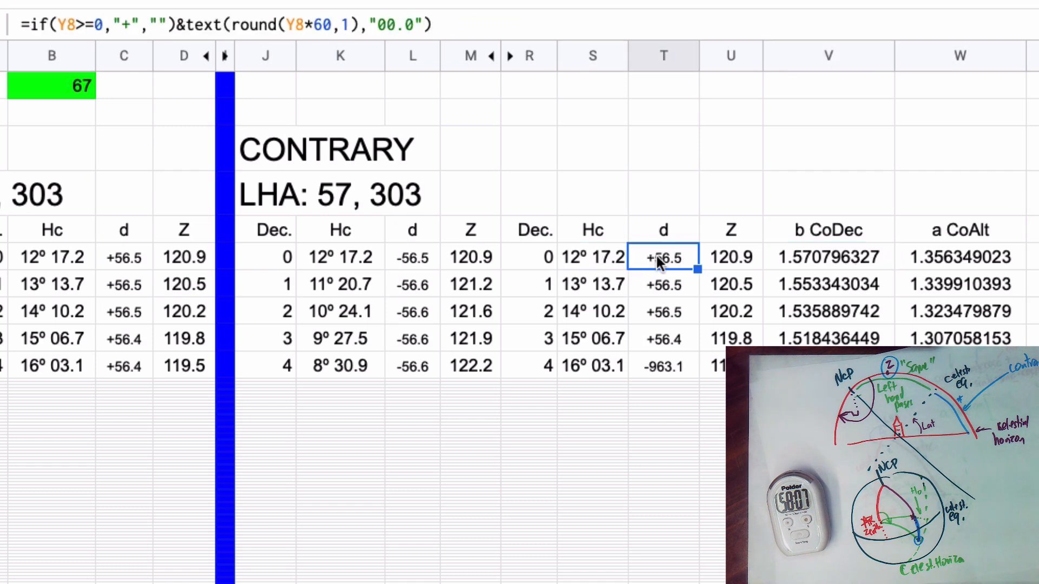
left_click(734, 259)
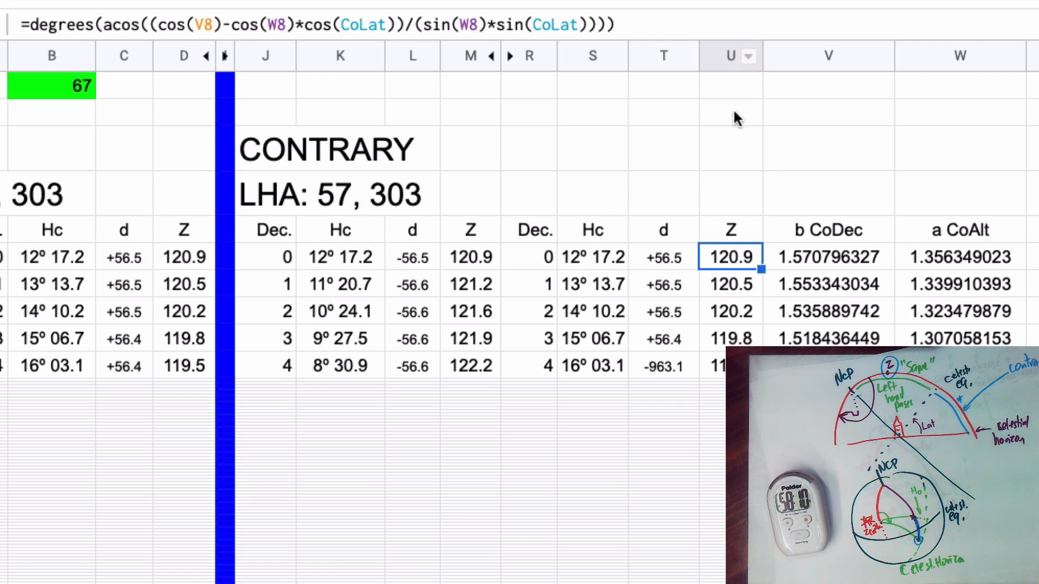
left_click(843, 258)
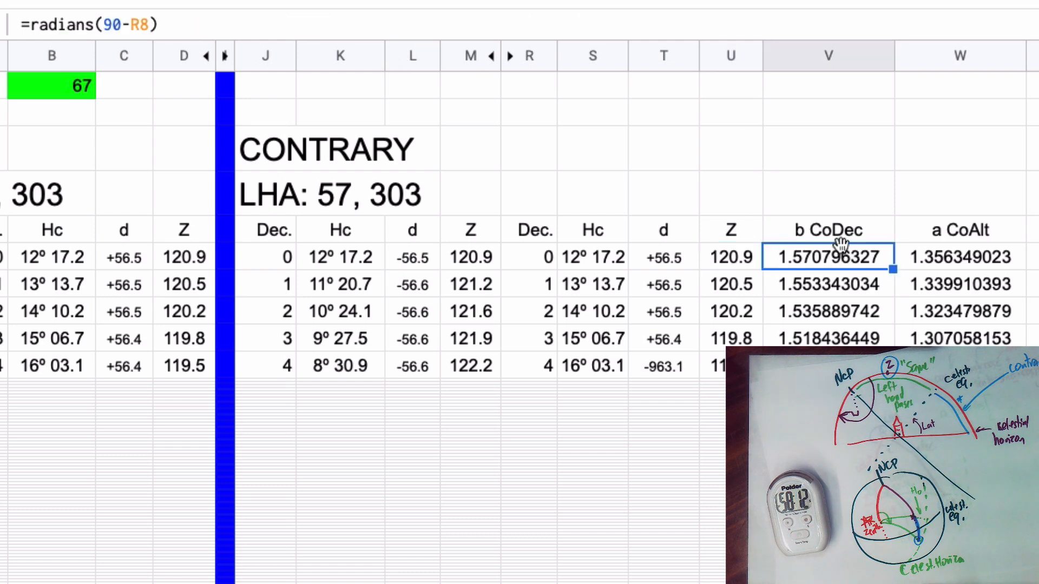
left_click(959, 256)
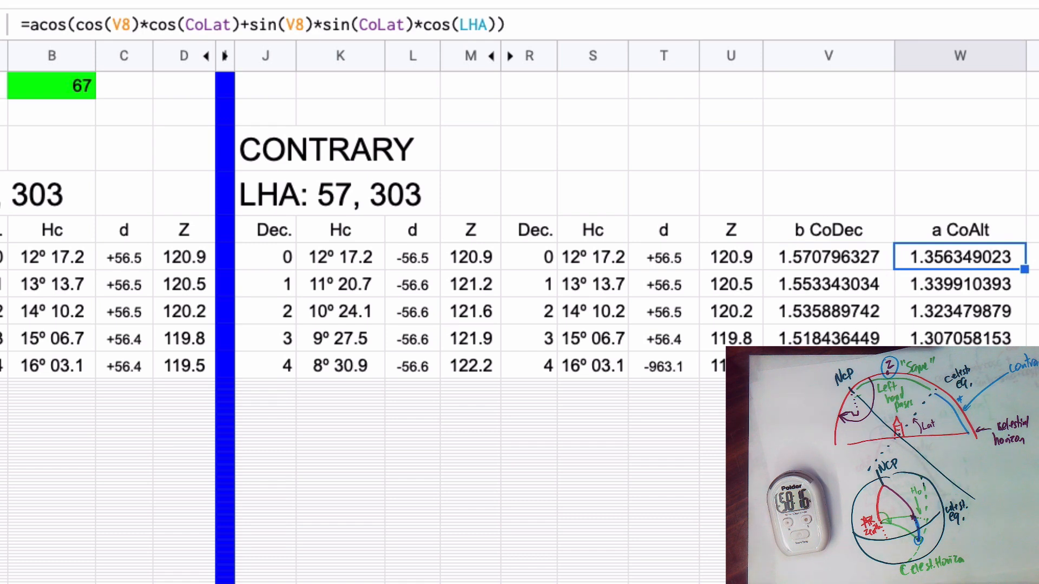
Step: Replace LHA with LHAbottom in the a CoAlt formula in cell W8
left_click(1035, 258)
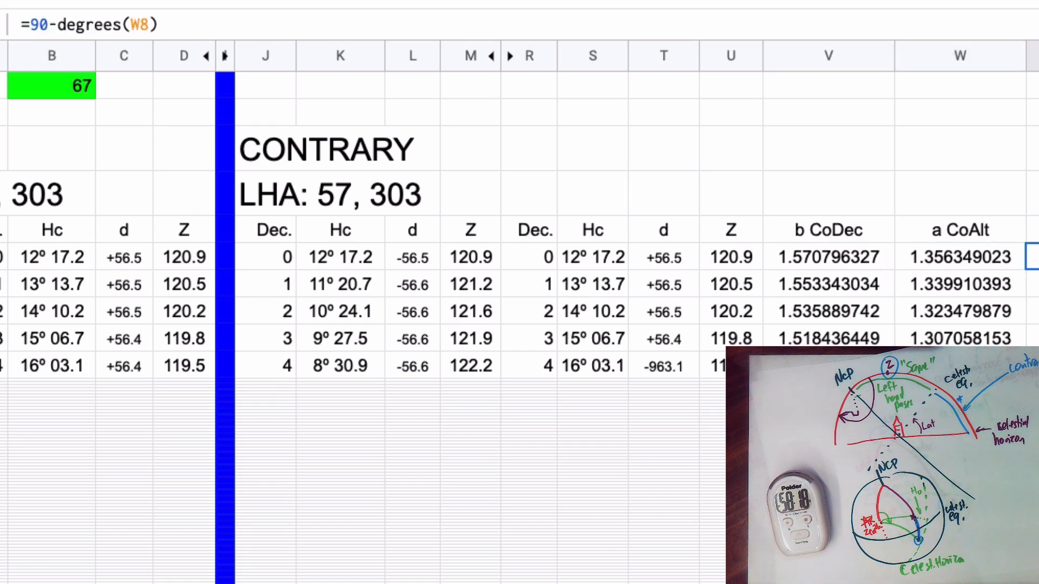
left_click(960, 263)
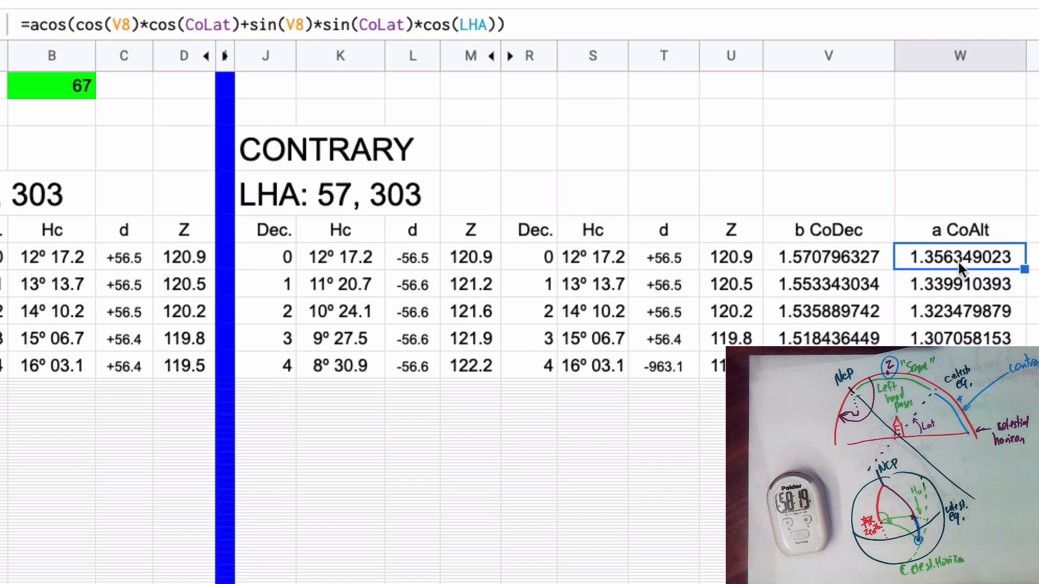
left_click(486, 25)
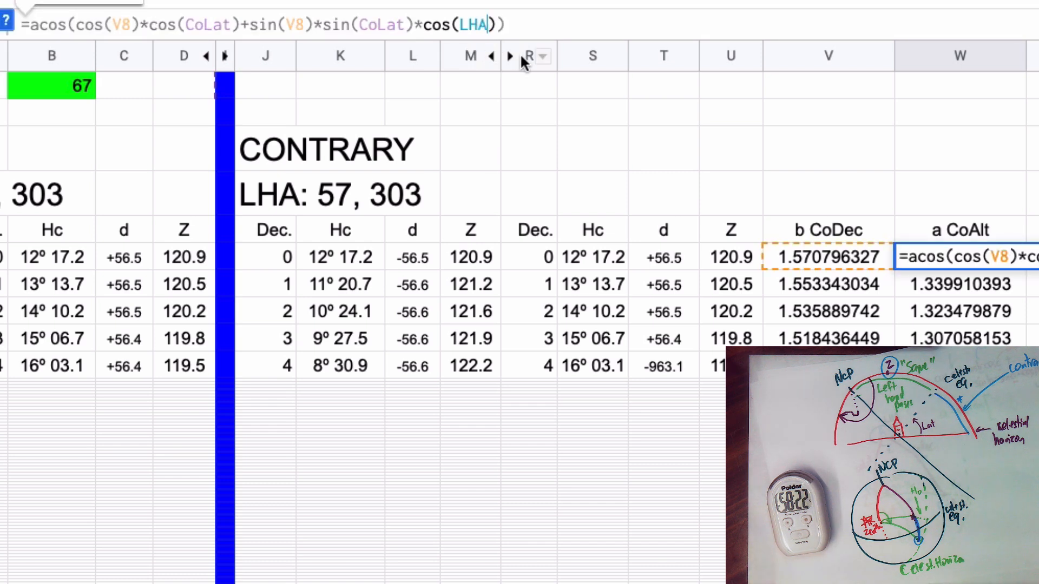
type("bott")
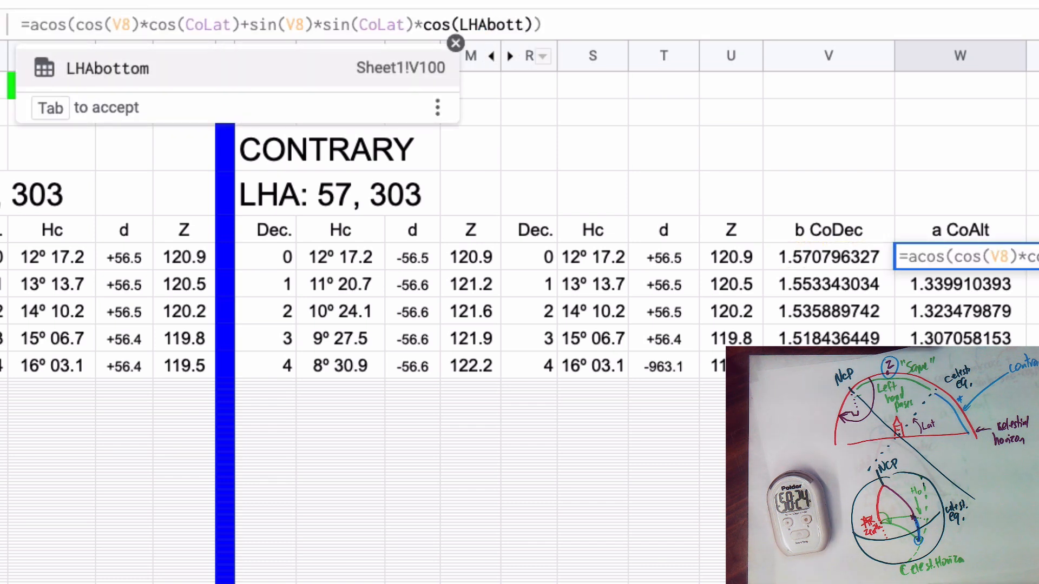
key("Tab")
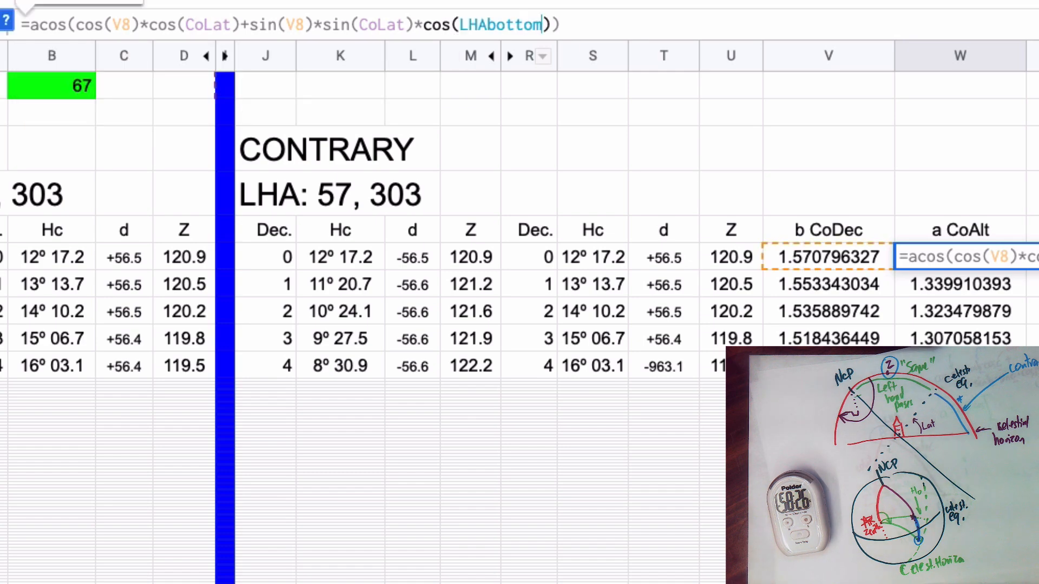
key("Return")
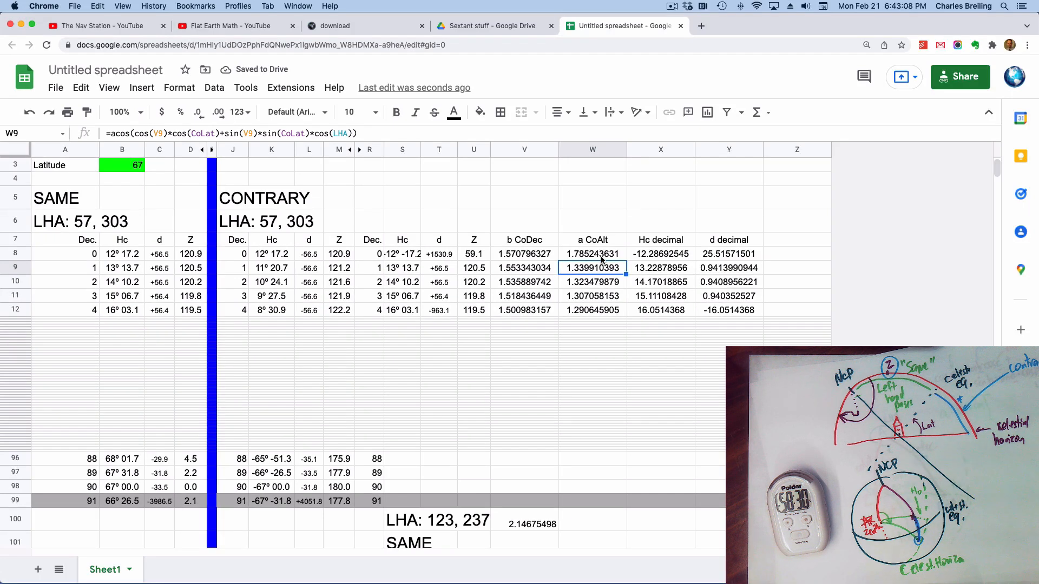
Step: Fill the row 8 formulas in columns S through Y down to row 99 and widen column S to fit its Hc values
left_click_drag(406, 254, 763, 501)
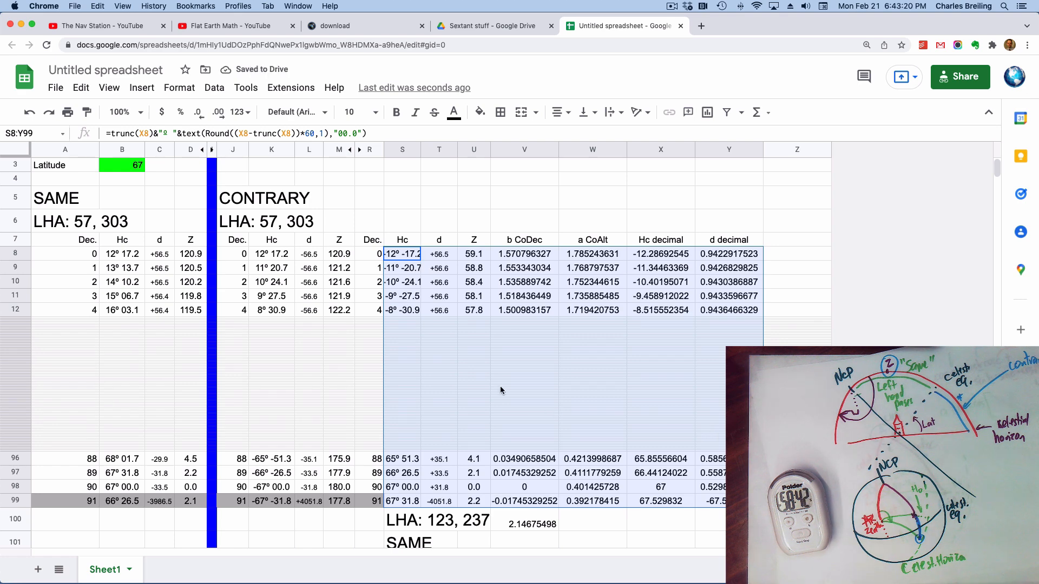
left_click(418, 271)
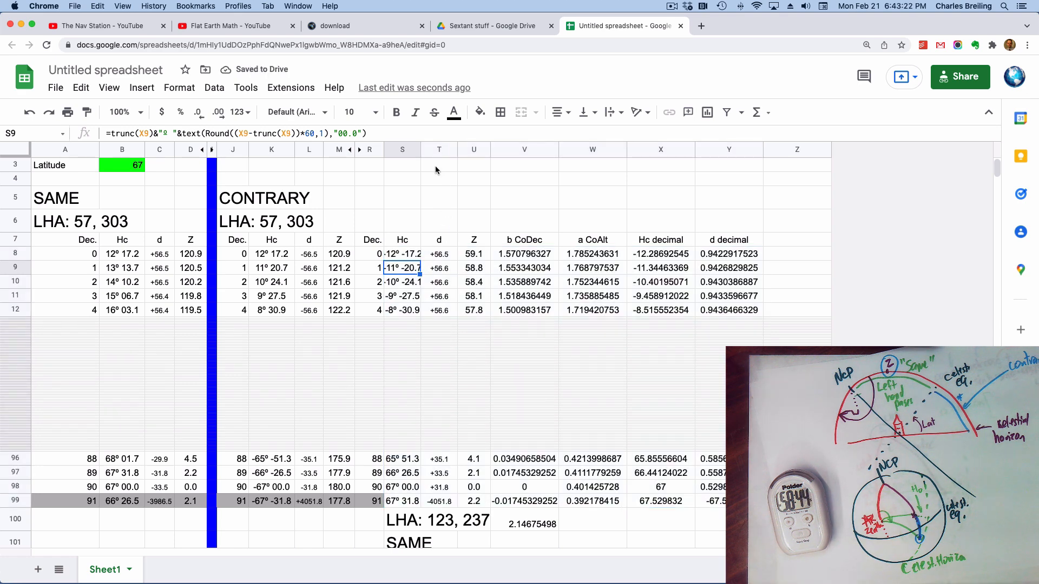
left_click_drag(420, 150, 433, 150)
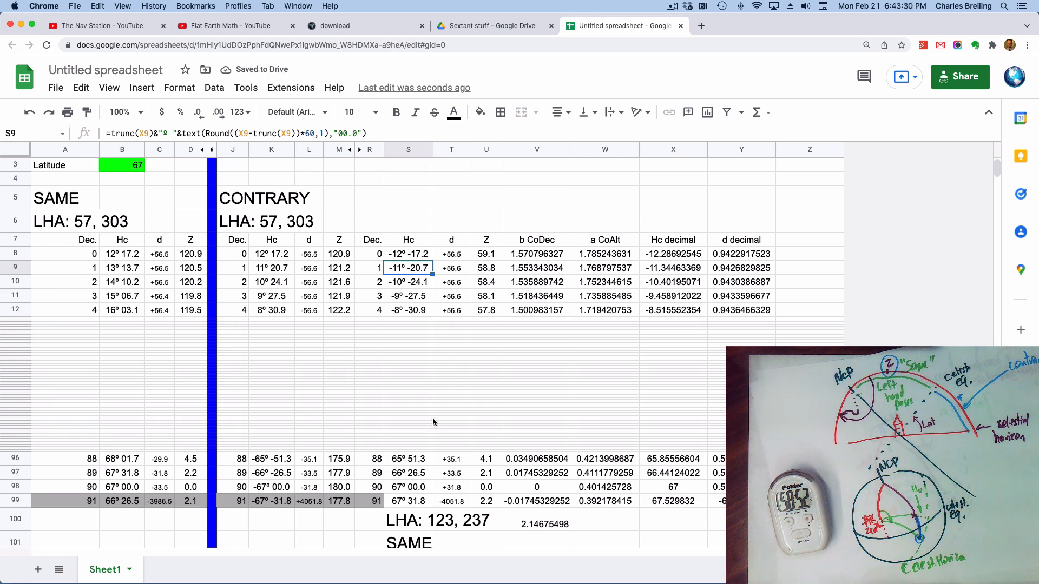
Step: Restore rows 12 through 96 to a height of 21 pixels
left_click_drag(16, 309, 13, 460)
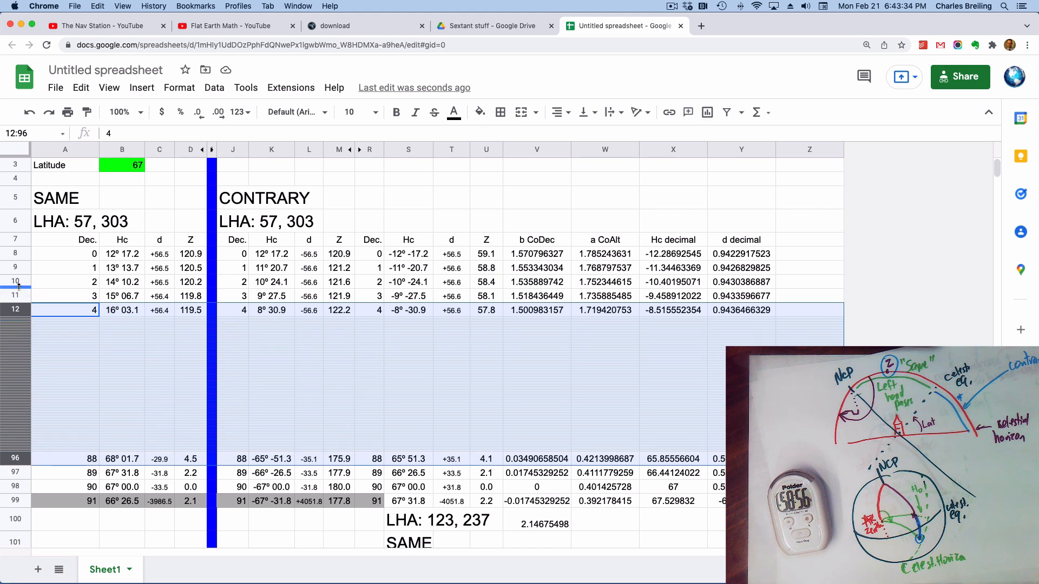
right_click(19, 309)
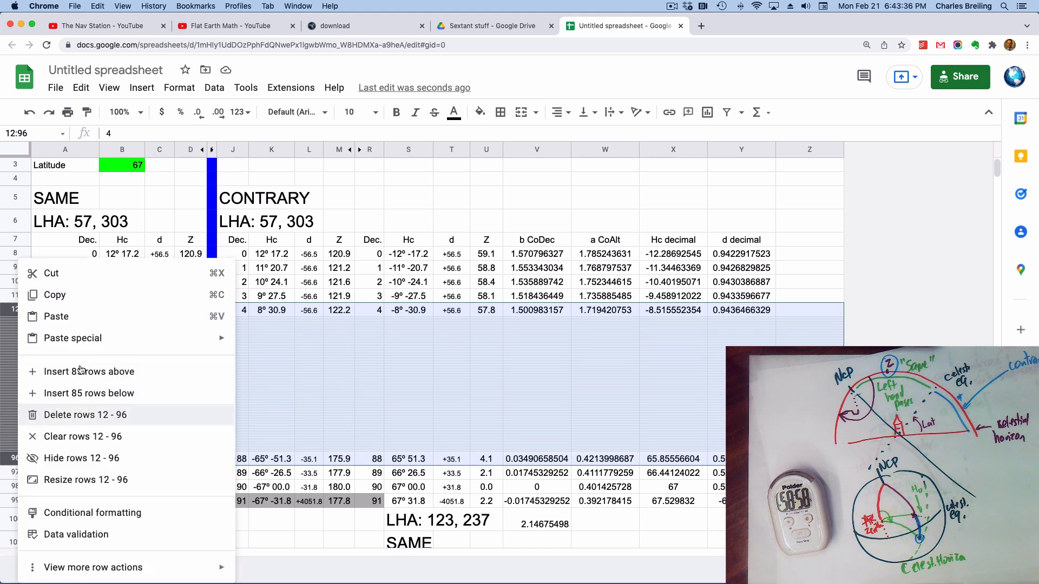
left_click(95, 482)
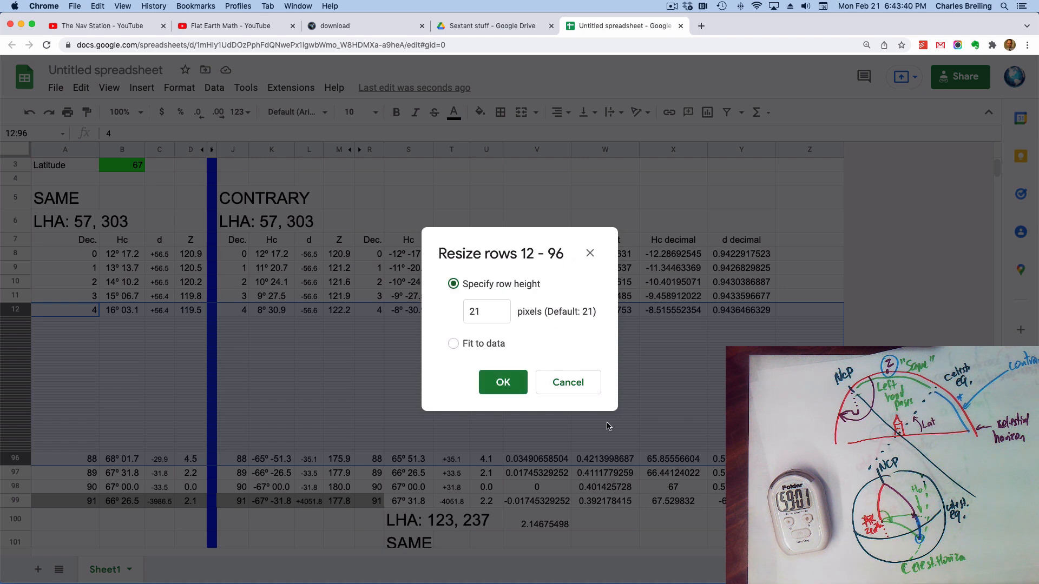
left_click(502, 382)
left_click(377, 296)
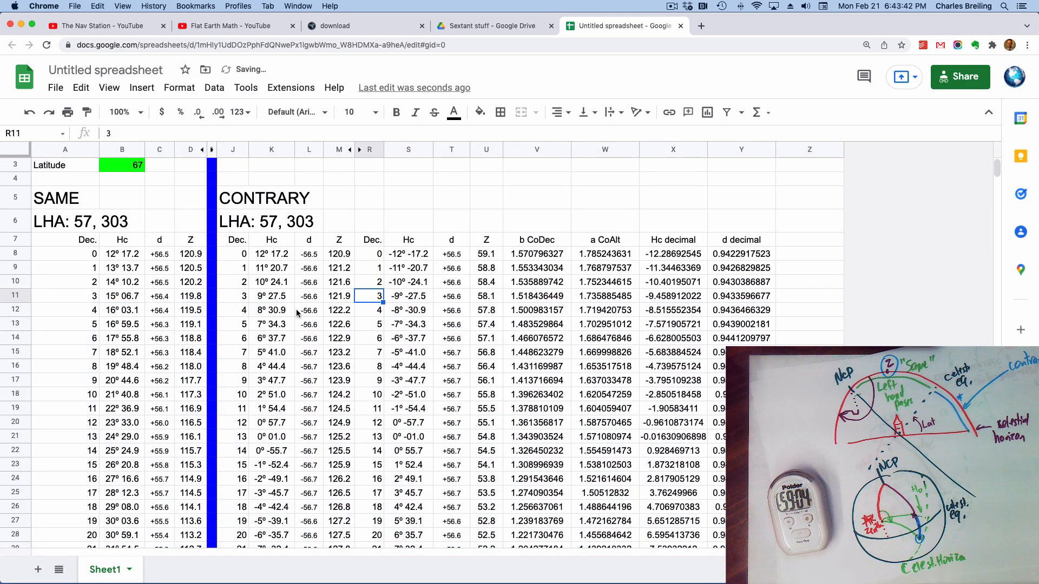
Step: Hide the helper columns V through Y and the empty column Z
left_click_drag(541, 149, 741, 155)
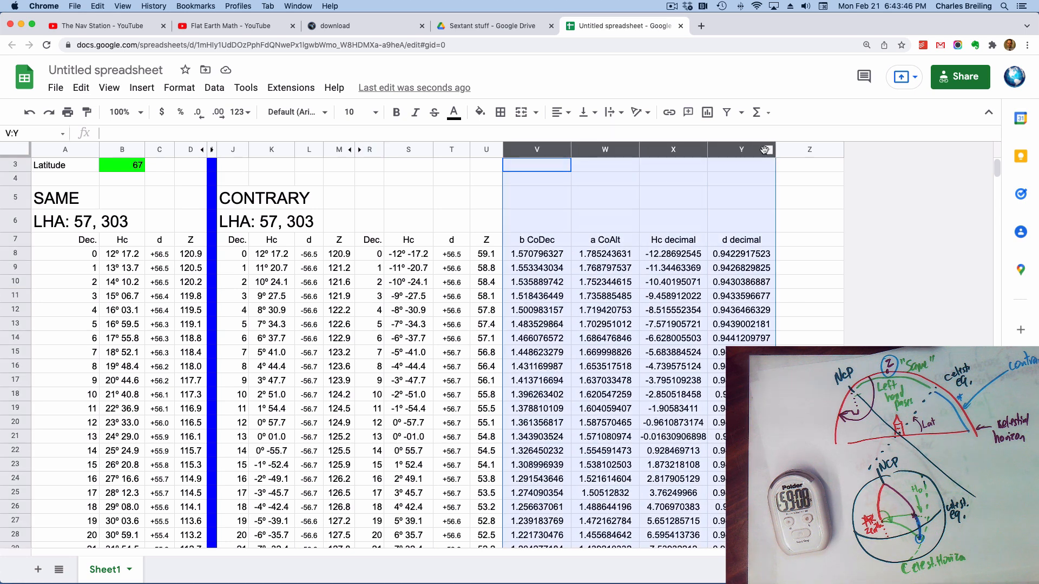
right_click(764, 154)
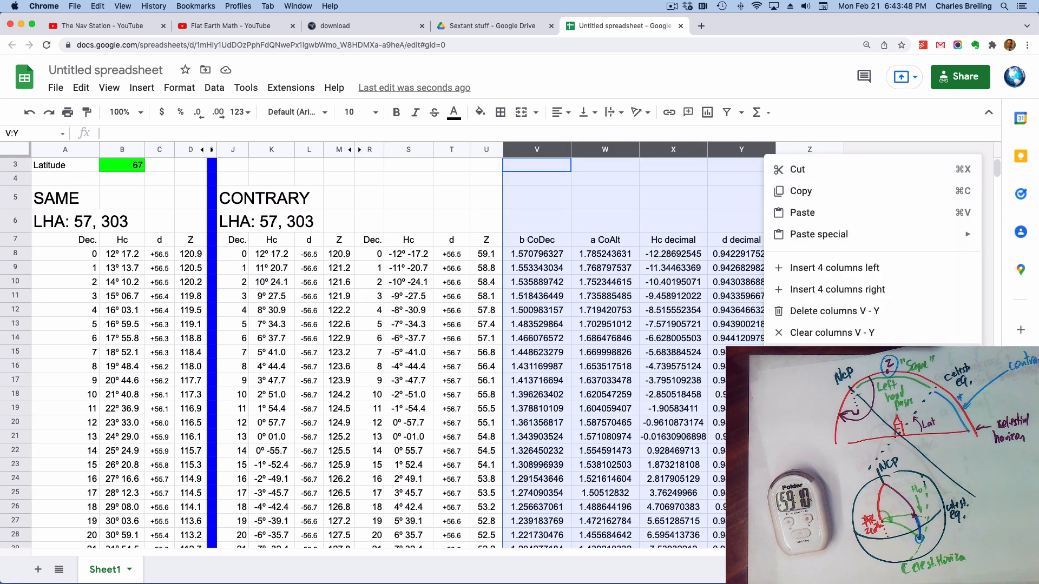
left_click(834, 311)
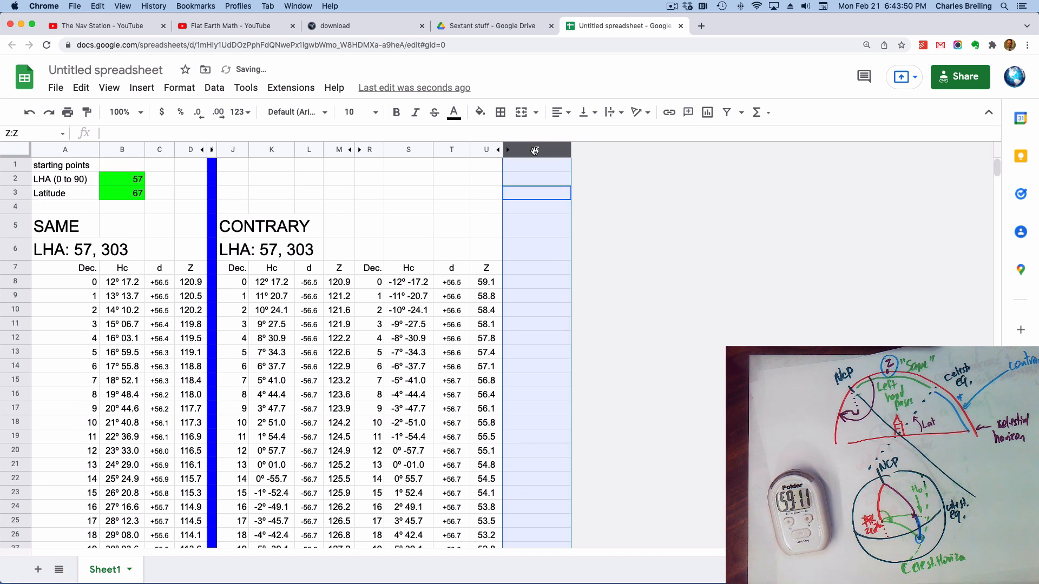
left_click(563, 149)
left_click(632, 321)
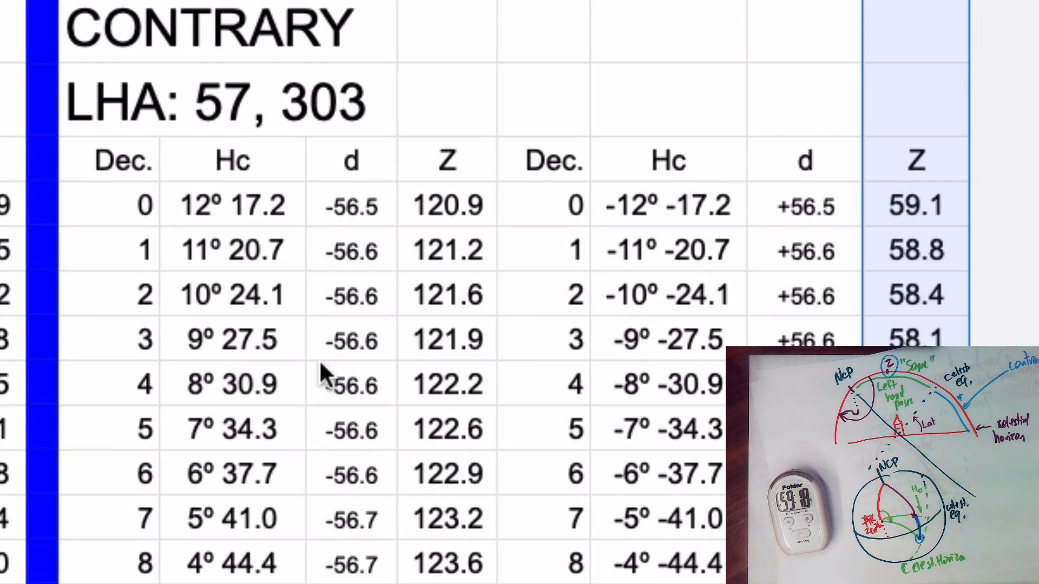
Step: Compare the CONTRARY and supplementary Hc, d and Z values around declinations 13 and 14 with the published sight reduction table
scroll(235, 409, "down", 1)
left_click_drag(211, 138, 265, 455)
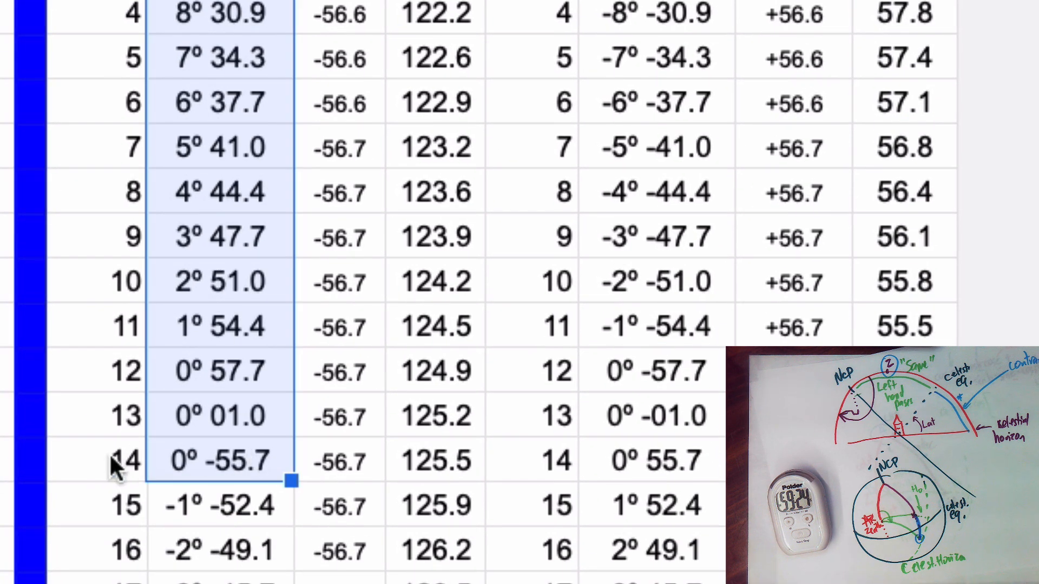
left_click(238, 422)
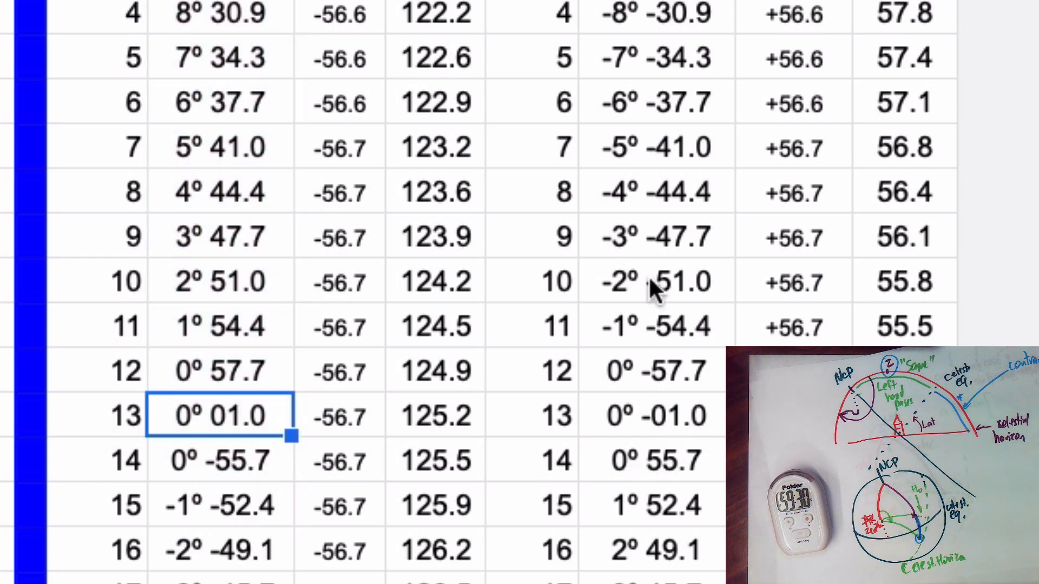
left_click_drag(661, 192, 653, 410)
left_click_drag(666, 462, 665, 562)
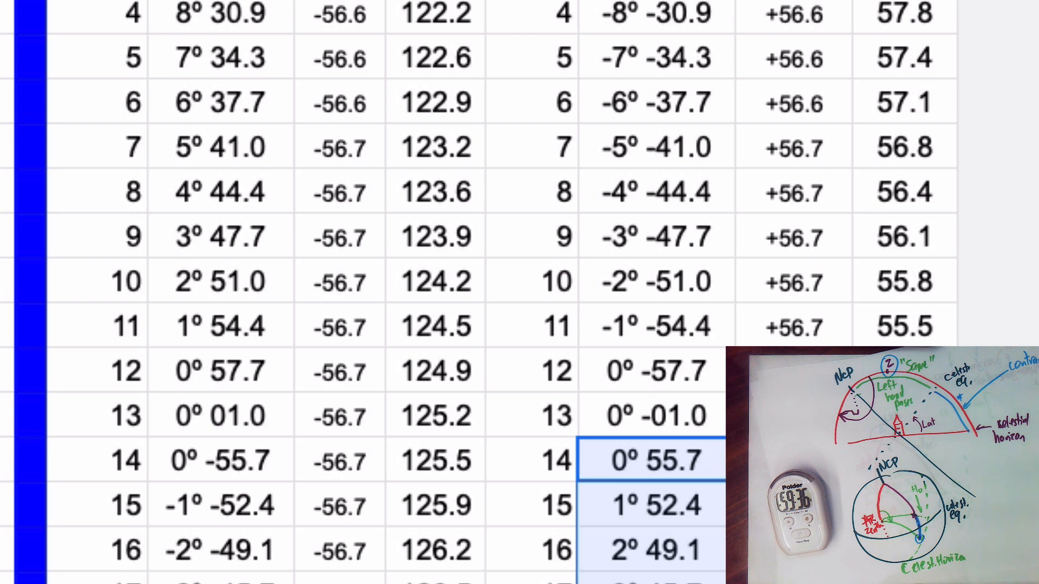
left_click(787, 503)
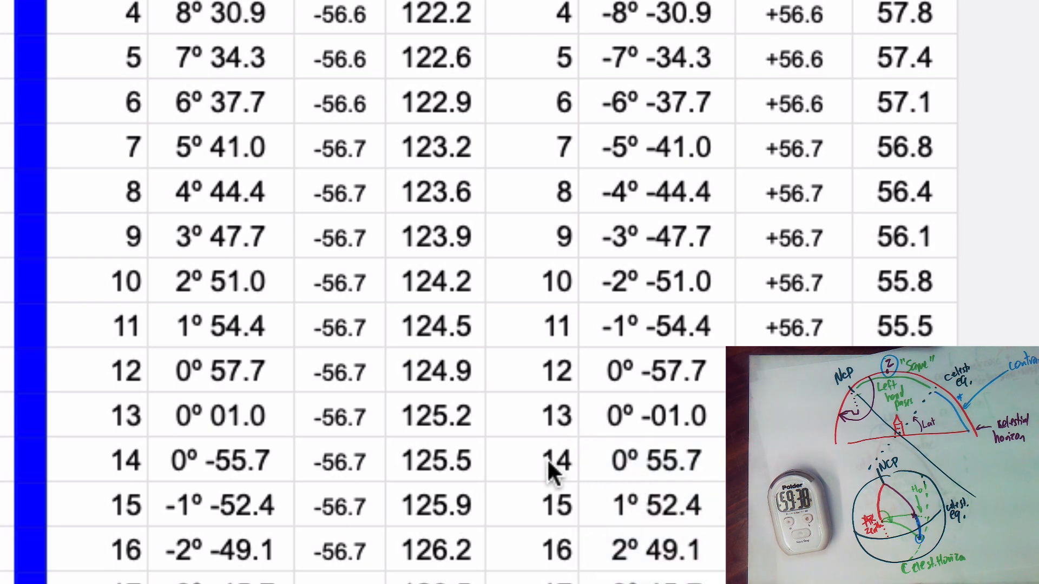
left_click(533, 471)
left_click_drag(645, 459, 908, 469)
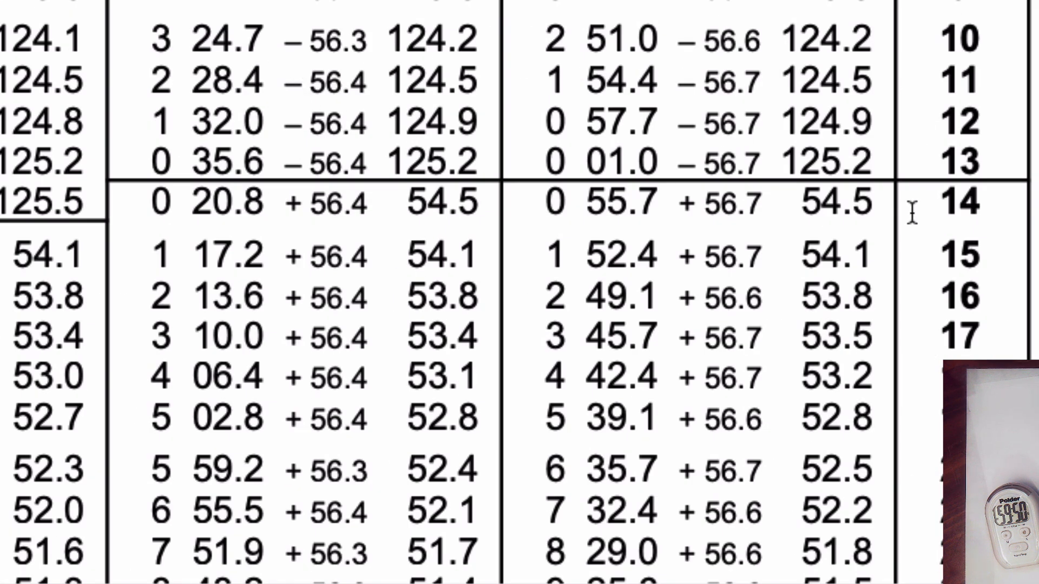
left_click_drag(589, 203, 863, 208)
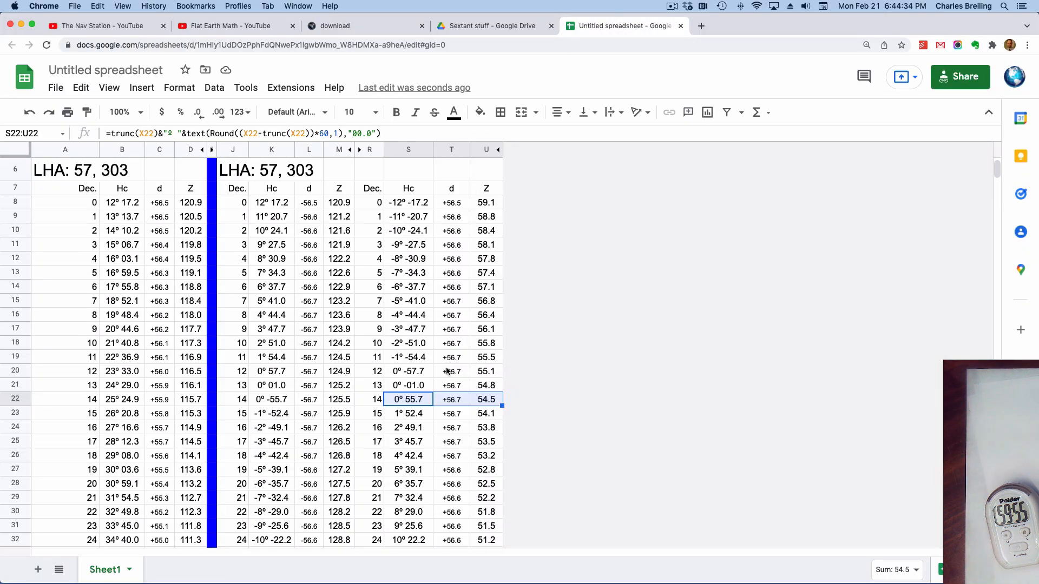
Step: Shrink rows 12 through 91 to a minimal height so the two ends of the table sit close together
scroll(447, 372, "down", 4)
scroll(447, 371, "up", 8)
scroll(447, 371, "down", 3)
scroll(419, 344, "up", 3)
scroll(418, 342, "down", 8)
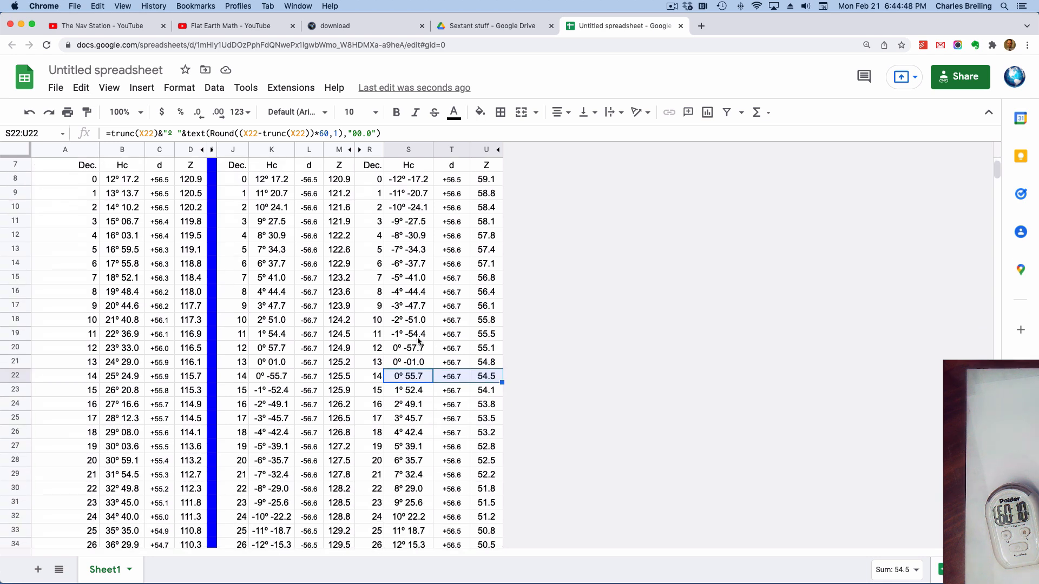
scroll(418, 342, "down", 11)
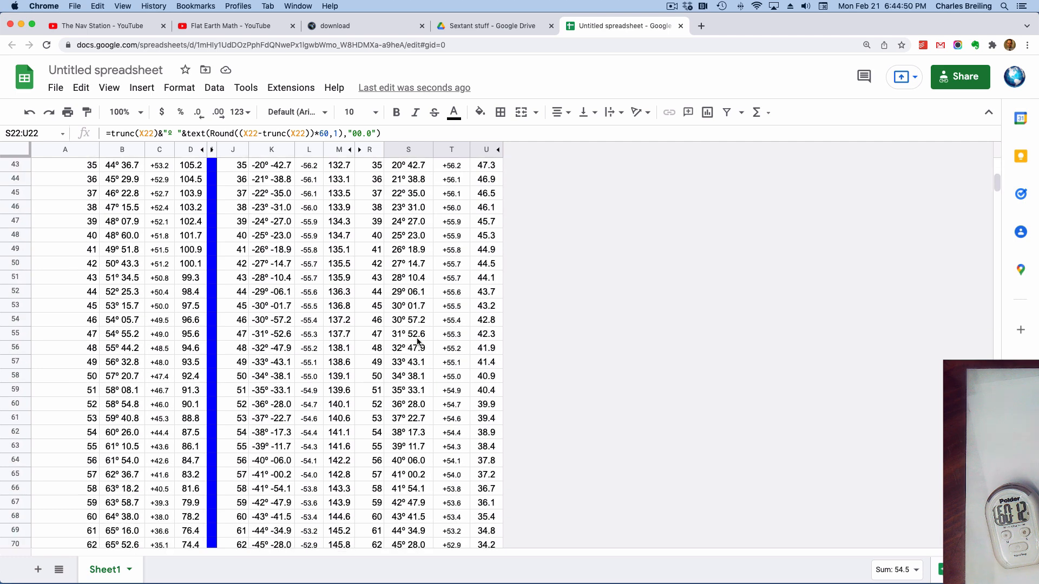
scroll(418, 342, "up", 16)
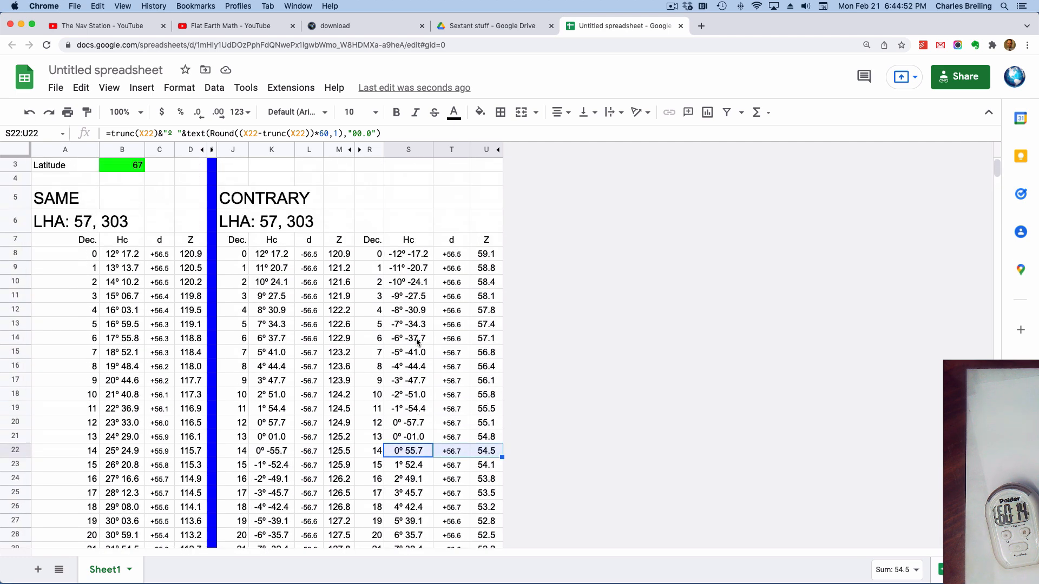
left_click_drag(13, 339, 22, 257)
scroll(337, 256, "up", 5)
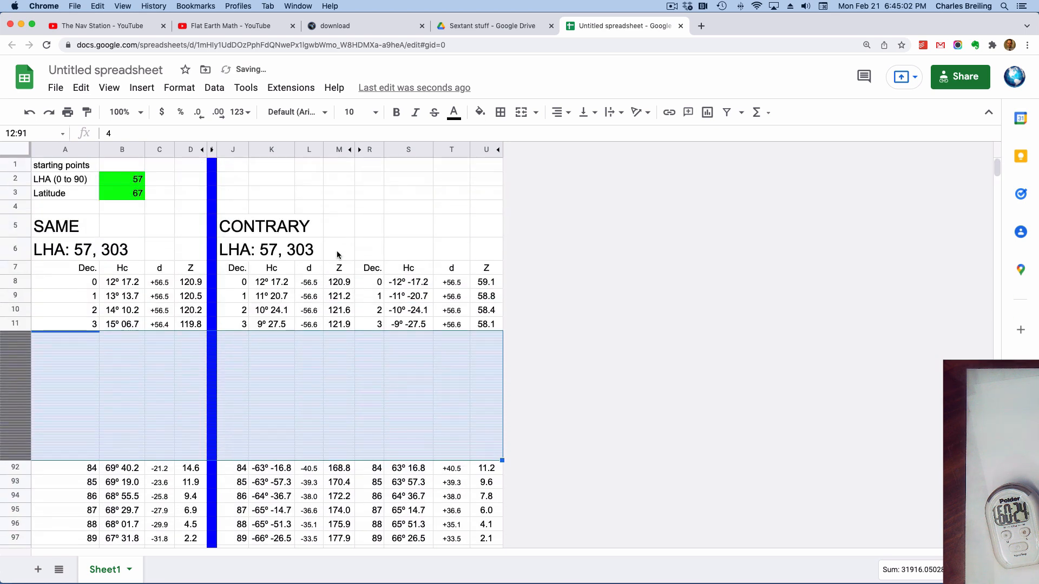
scroll(337, 253, "down", 2)
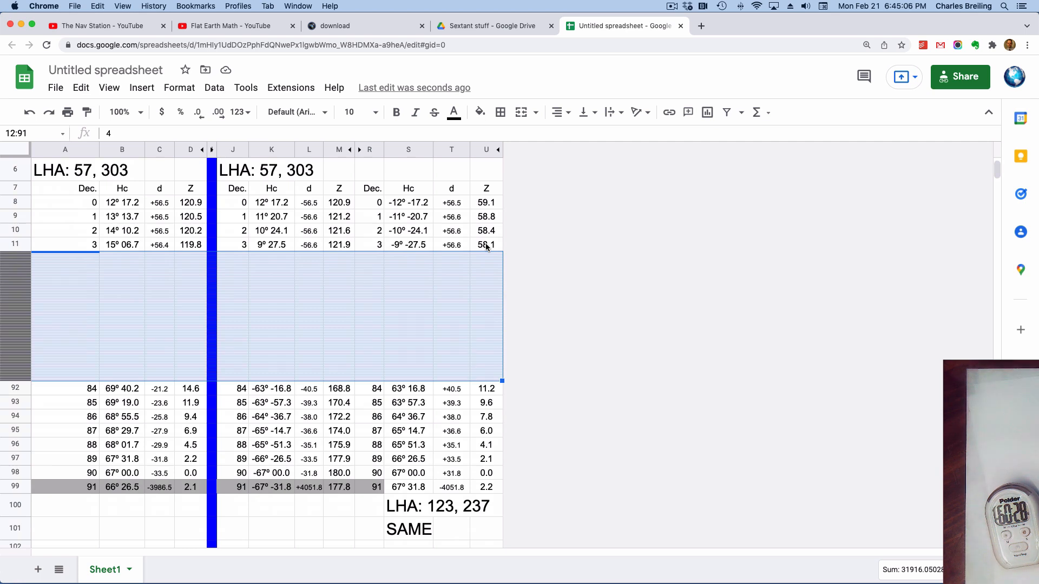
Step: Insert the condition if($P8>=0, at the start of the CONTRARY Hc formula in K8, before trunc(P8)
scroll(360, 257, "up", 1)
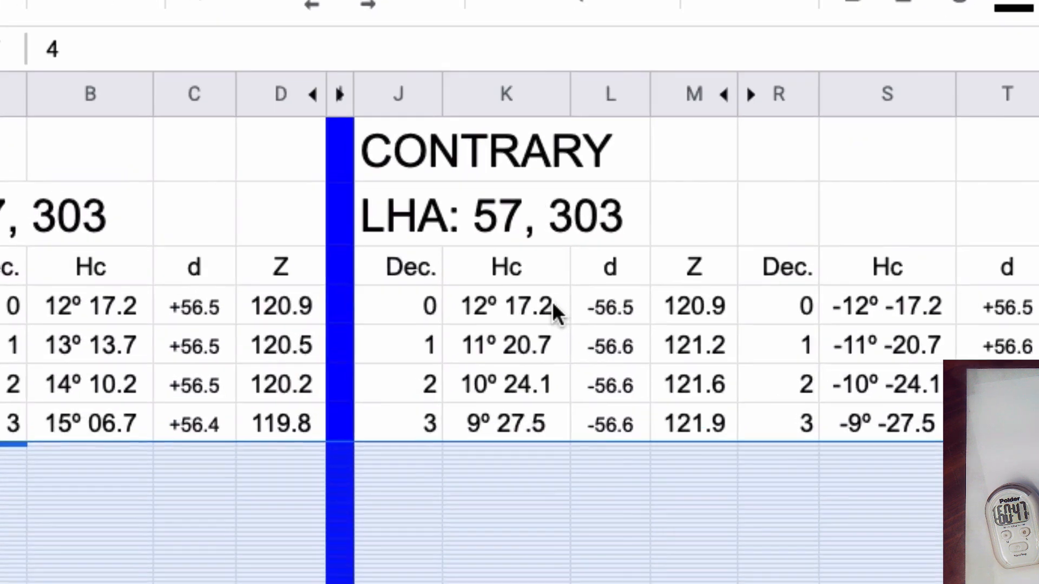
left_click(282, 228)
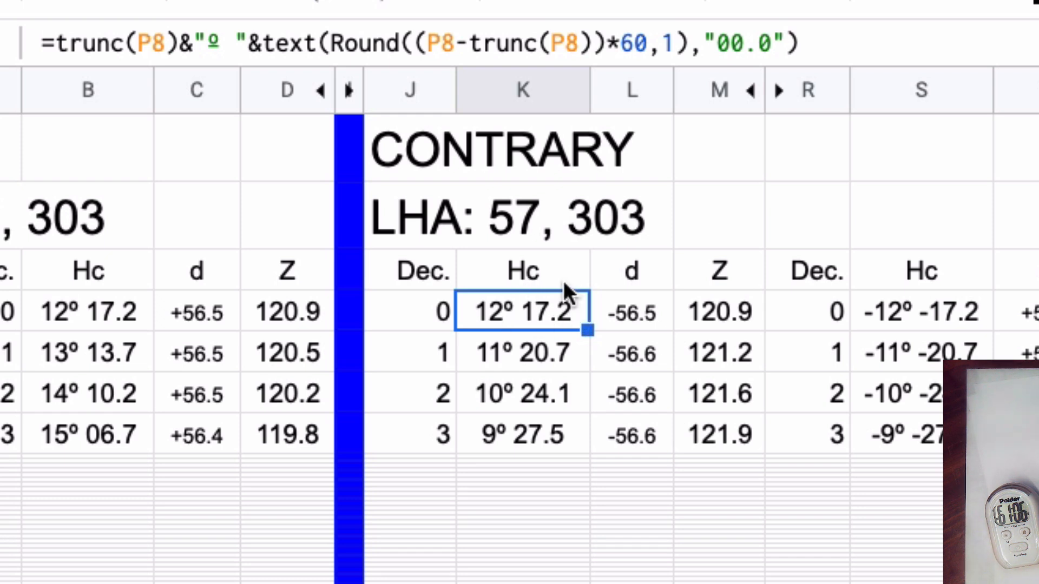
left_click(54, 43)
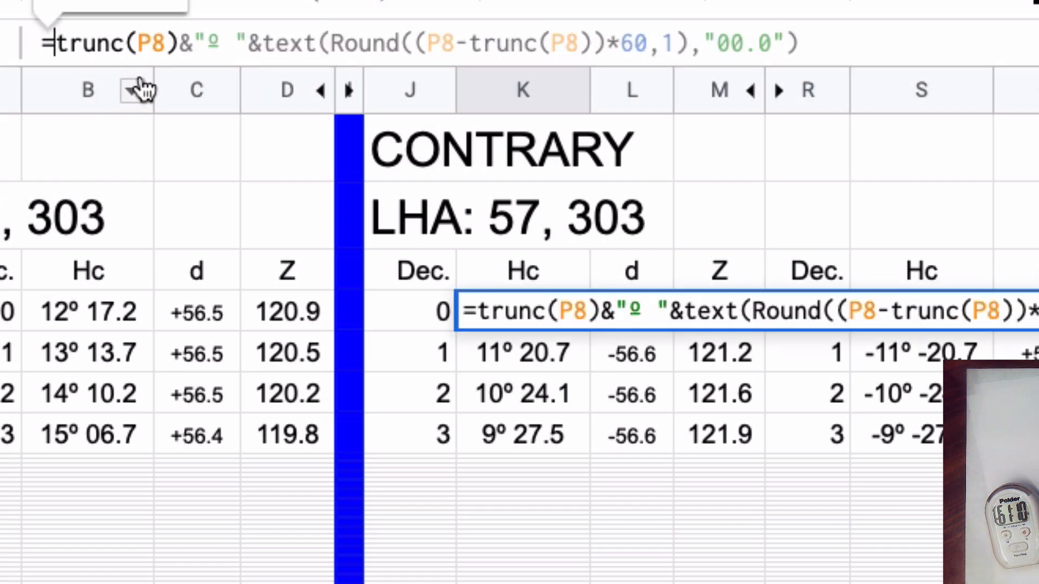
type("f(")
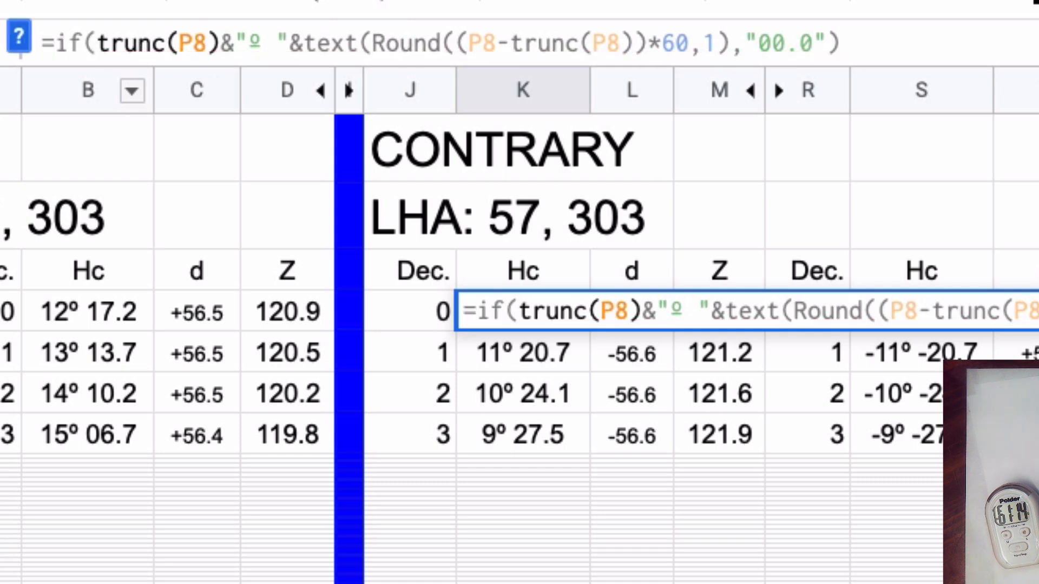
type("$P")
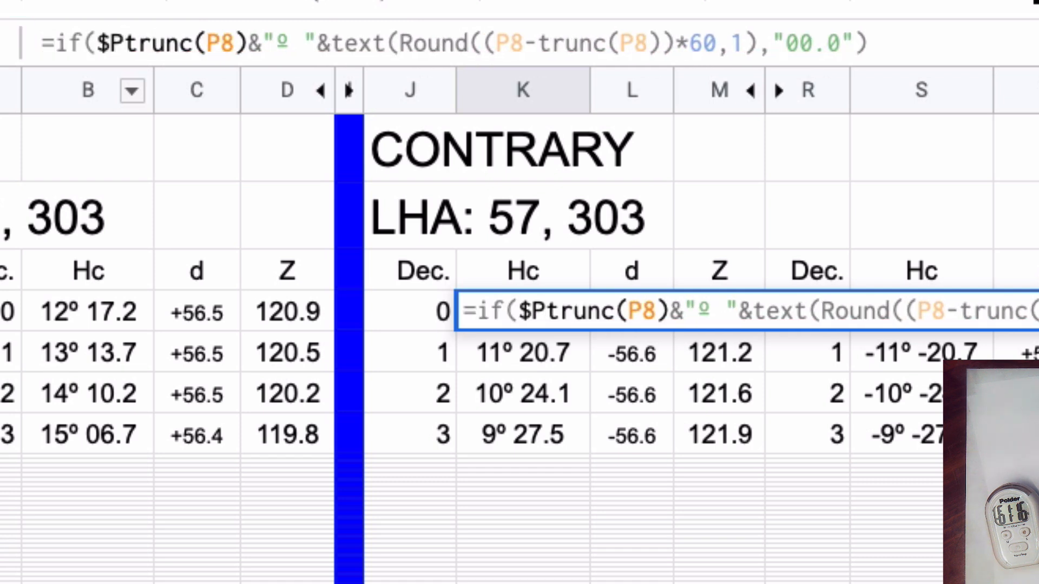
type("8")
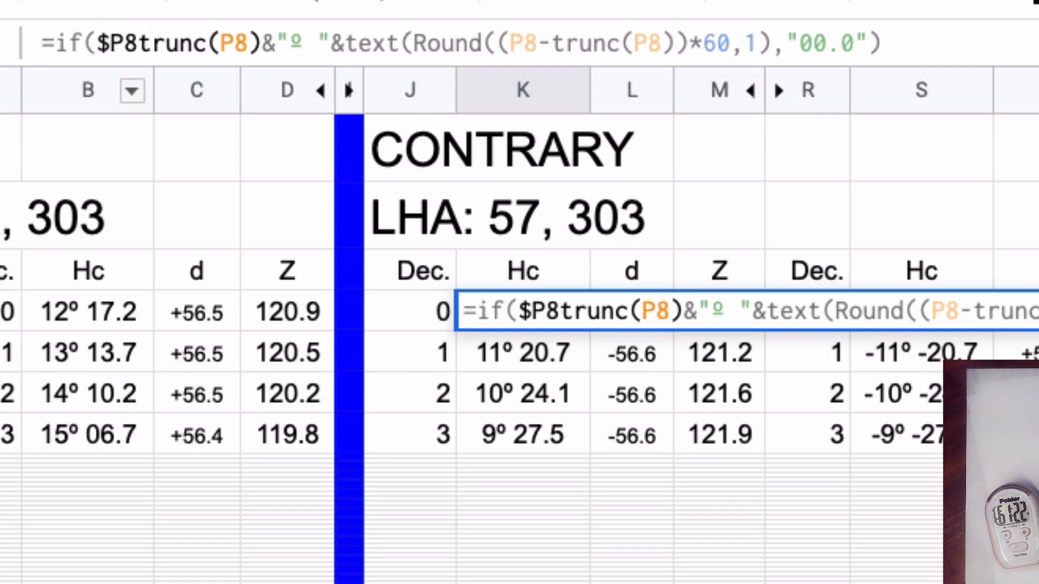
type(">=")
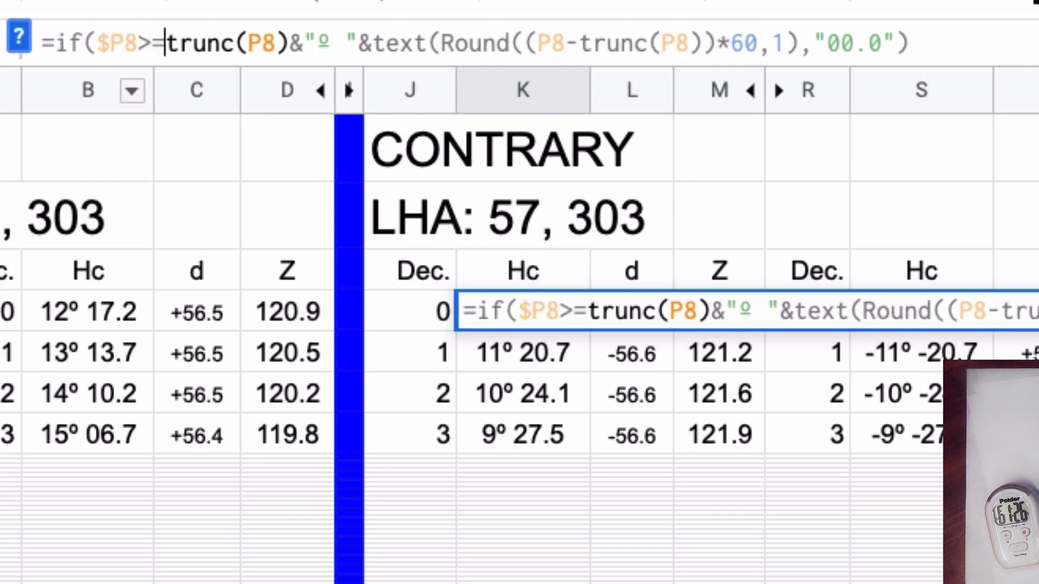
type("0")
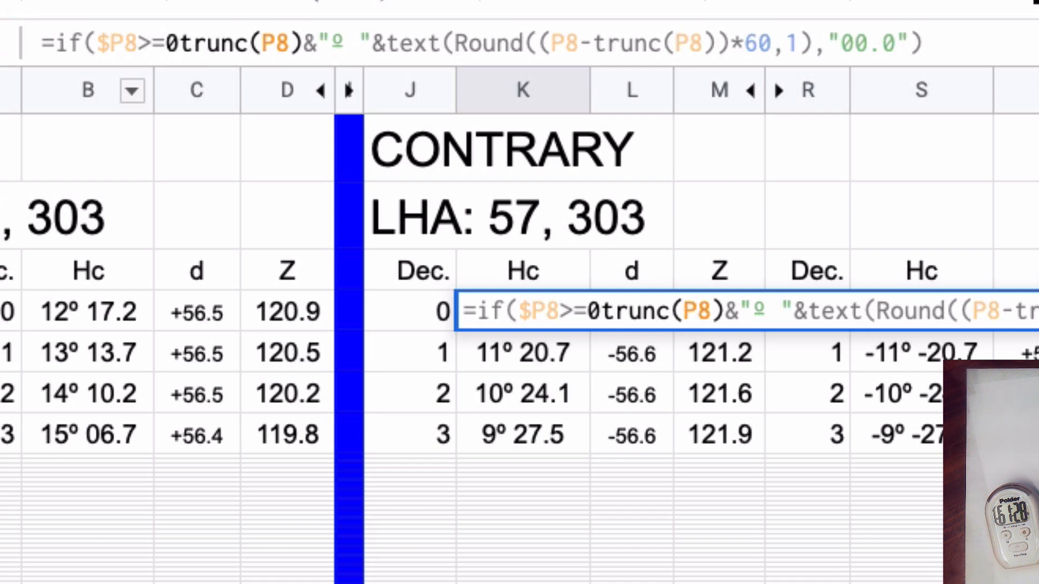
type(",")
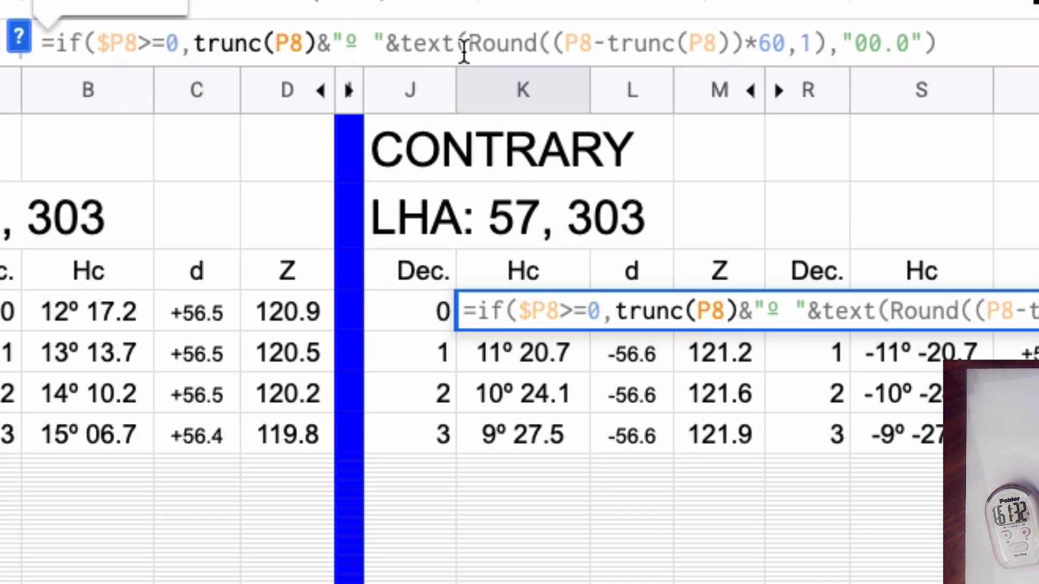
Step: Finish the K8 formula with "===" as the false result and fill it down the CONTRARY Hc column through row 99
left_click(989, 42)
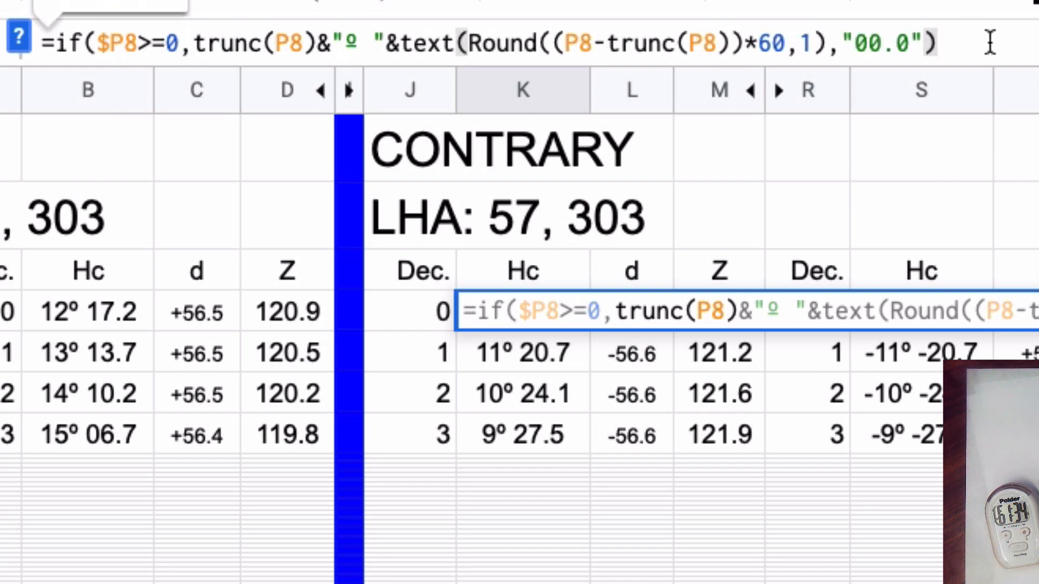
type(",")
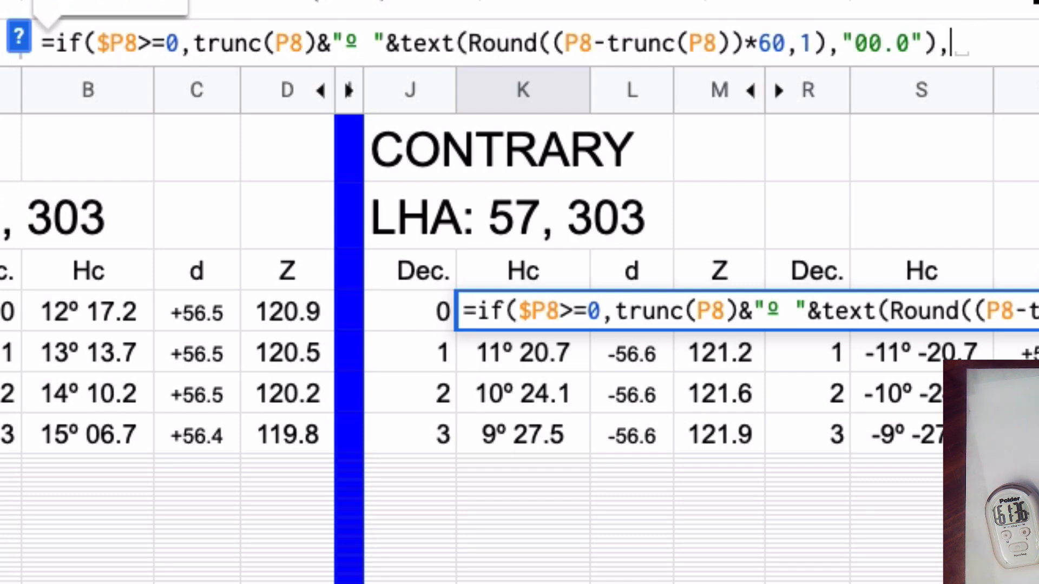
type("\"")
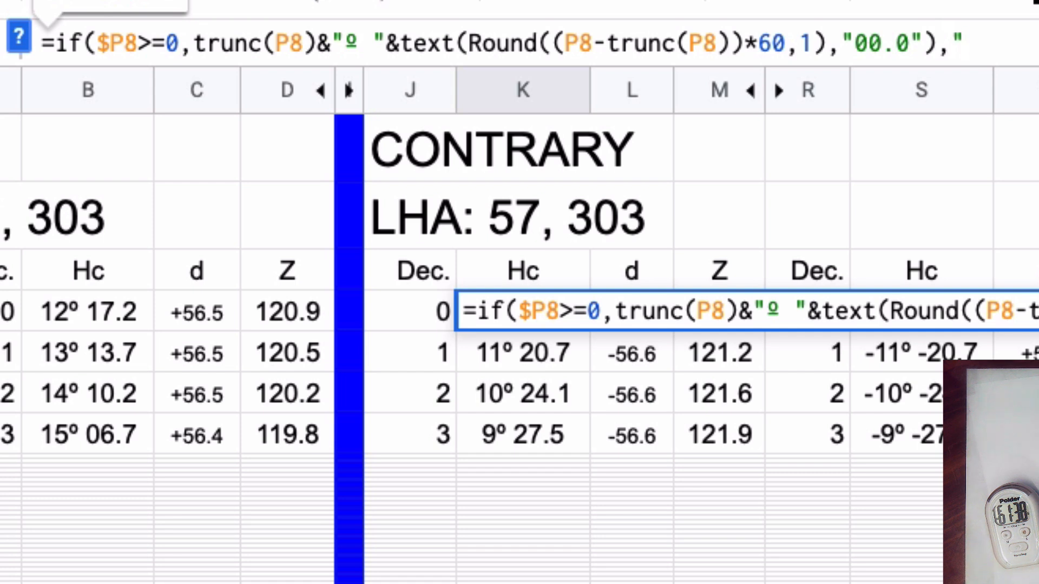
type("===")
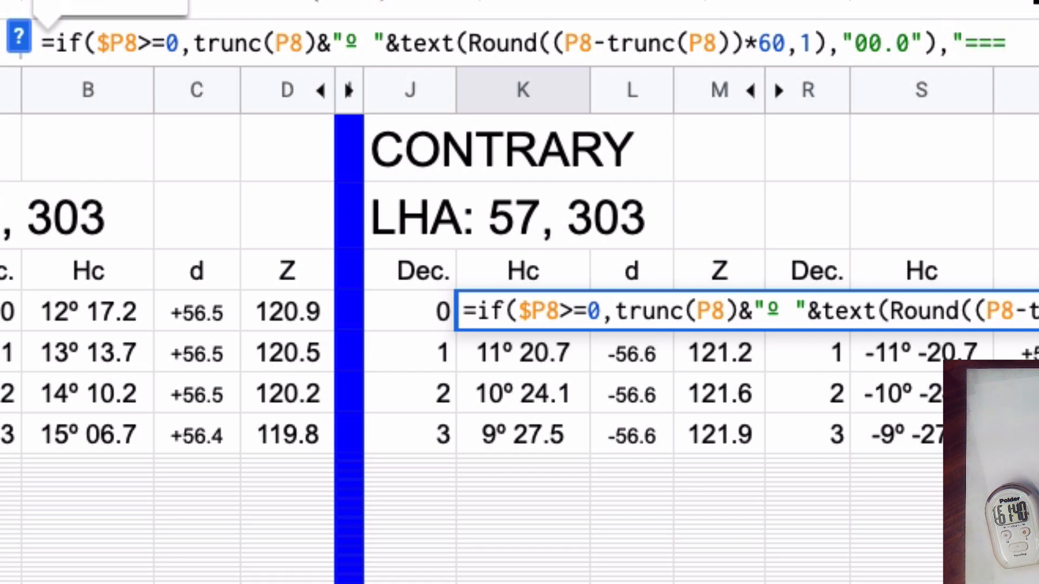
type("'")
key("BackSpace")
type("\"")
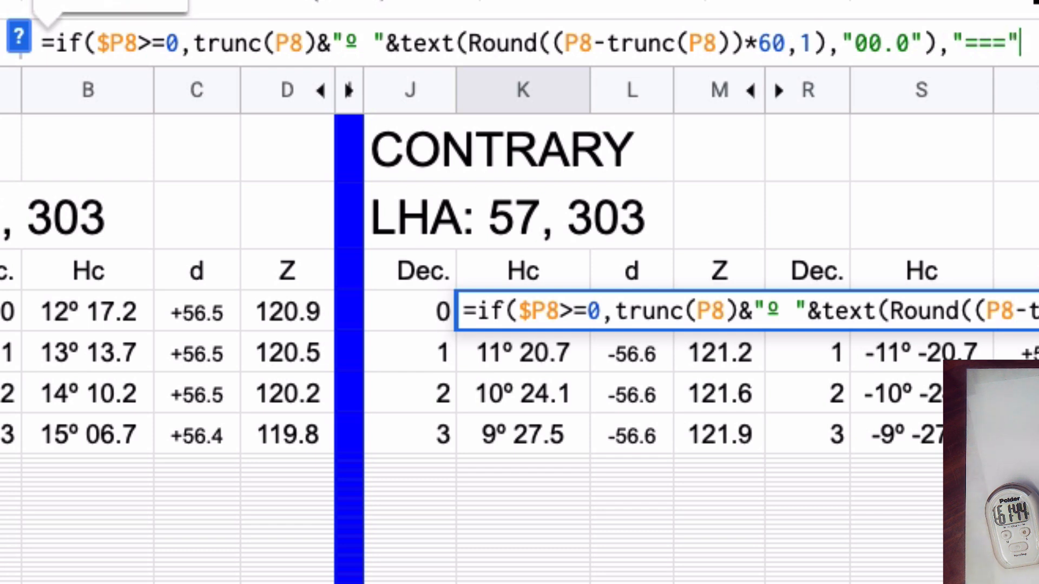
type(")")
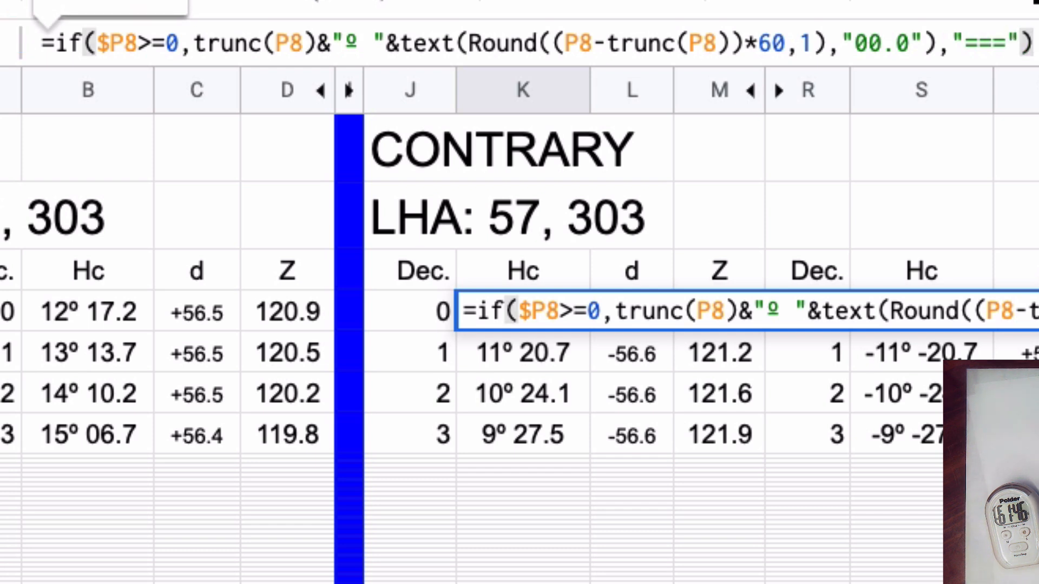
key("Return")
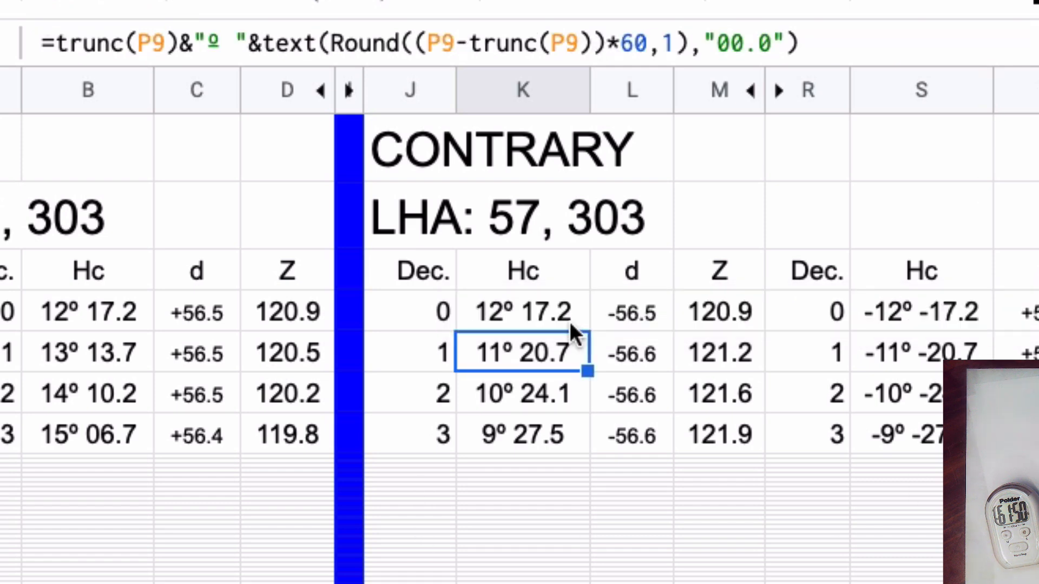
left_click(544, 302)
left_click_drag(585, 329, 459, 564)
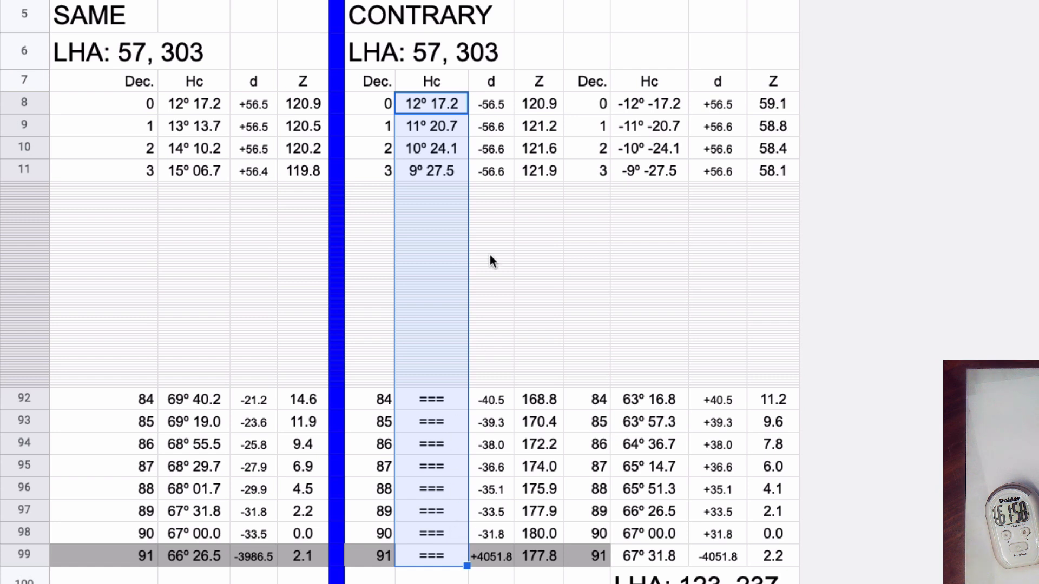
Step: Copy the condition text if($P8>=0, from the formula in K8, leaving that formula as it is
left_click(494, 112)
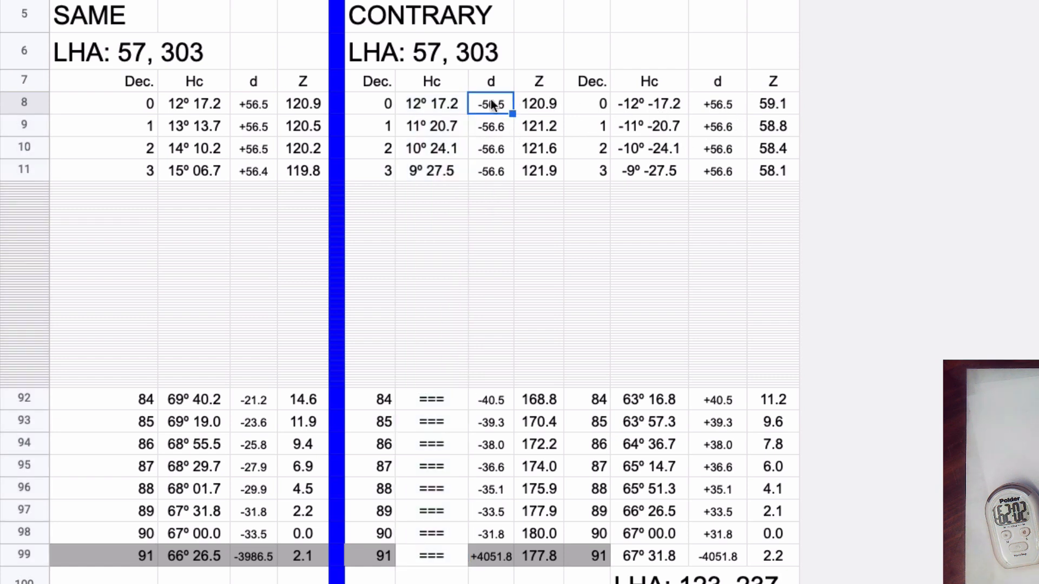
left_click(425, 99)
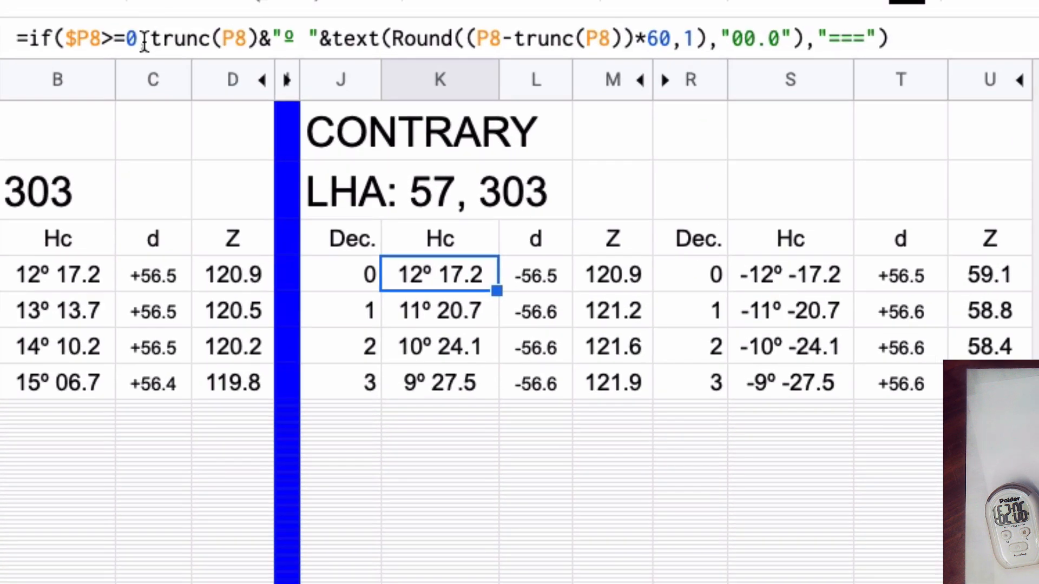
mouse_move(152, 39)
left_mouse_down()
mouse_move(28, 41)
mouse_move(156, 42)
mouse_move(142, 49)
left_mouse_up()
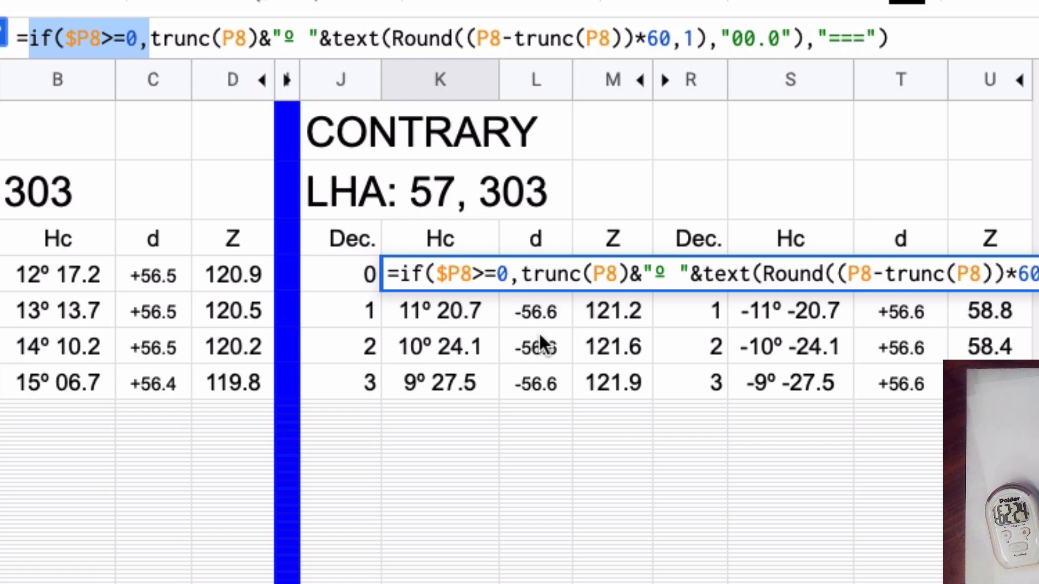
key("Escape")
Step: Add if($P8>=0, to the start of the CONTRARY d formula in L8 and the Z formula in M8
left_click(529, 276)
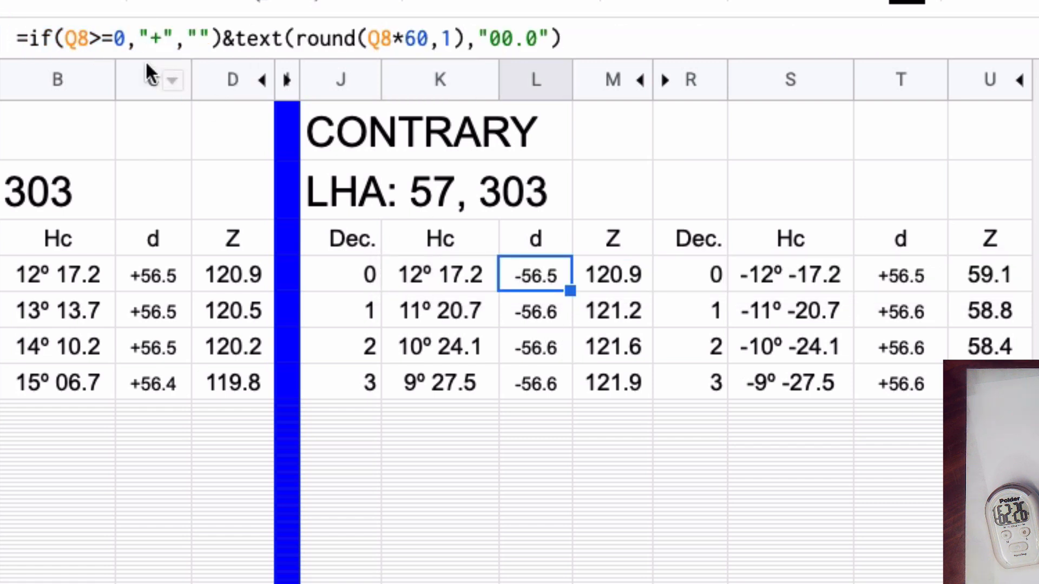
left_click(28, 39)
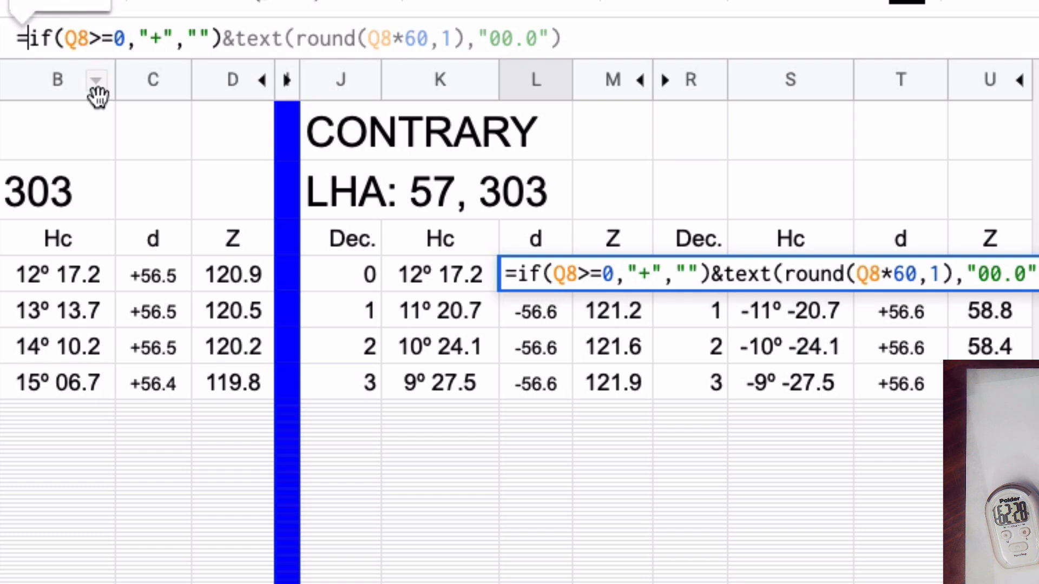
type("if($P8>=0,")
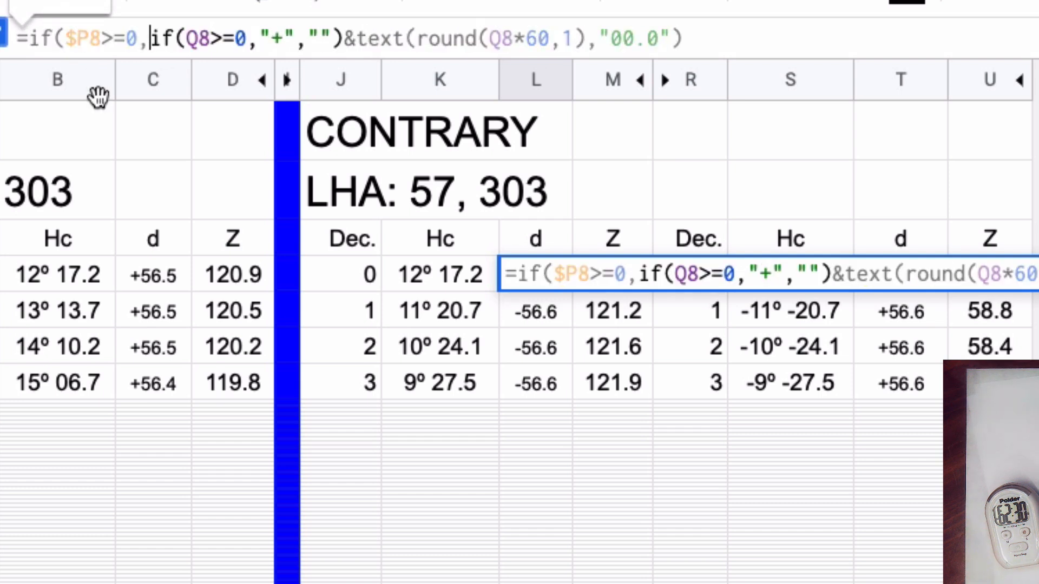
key("Return")
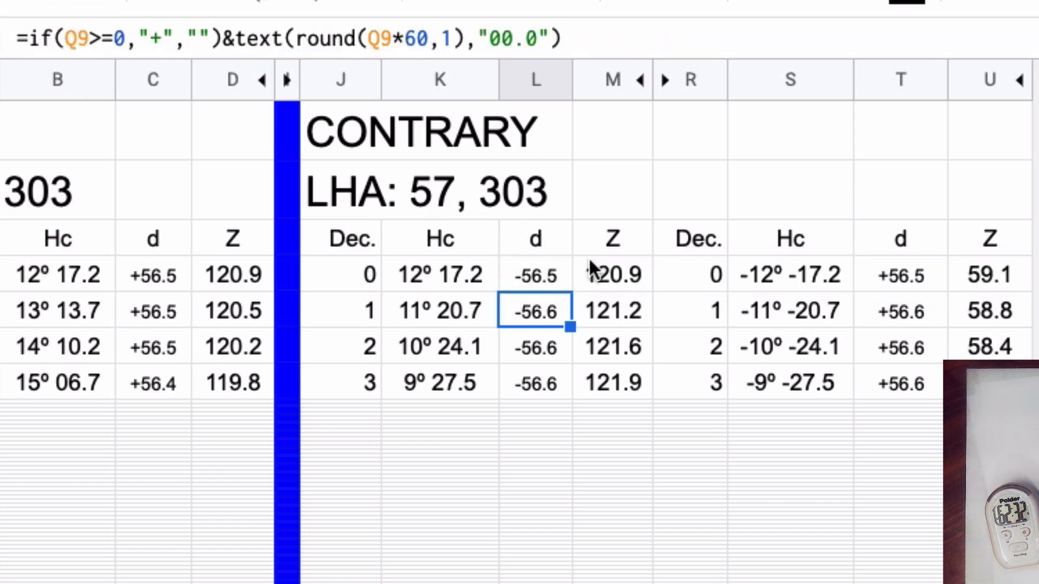
left_click(608, 278)
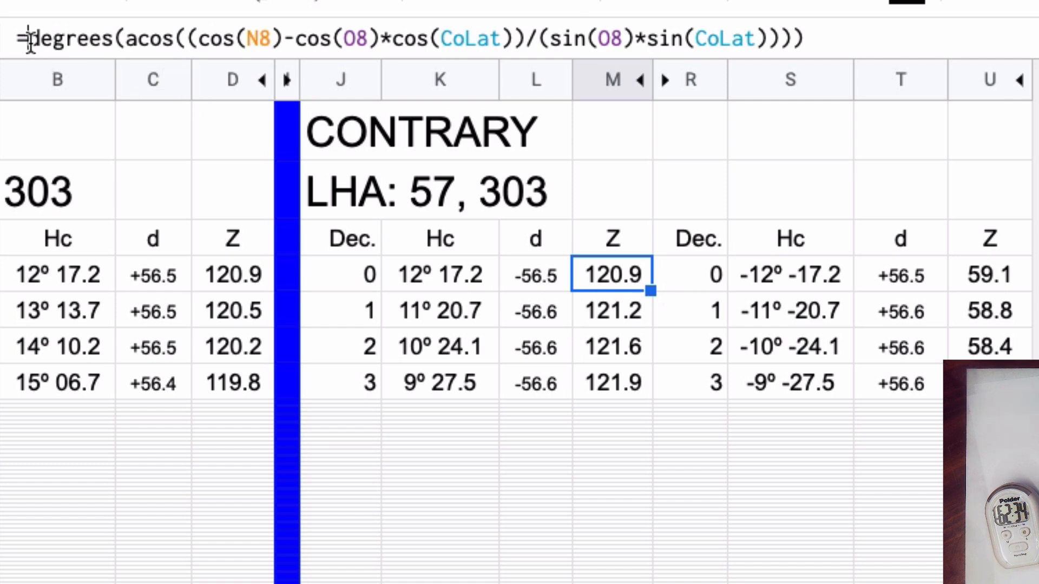
left_click(29, 40)
type("if($P8>=0,")
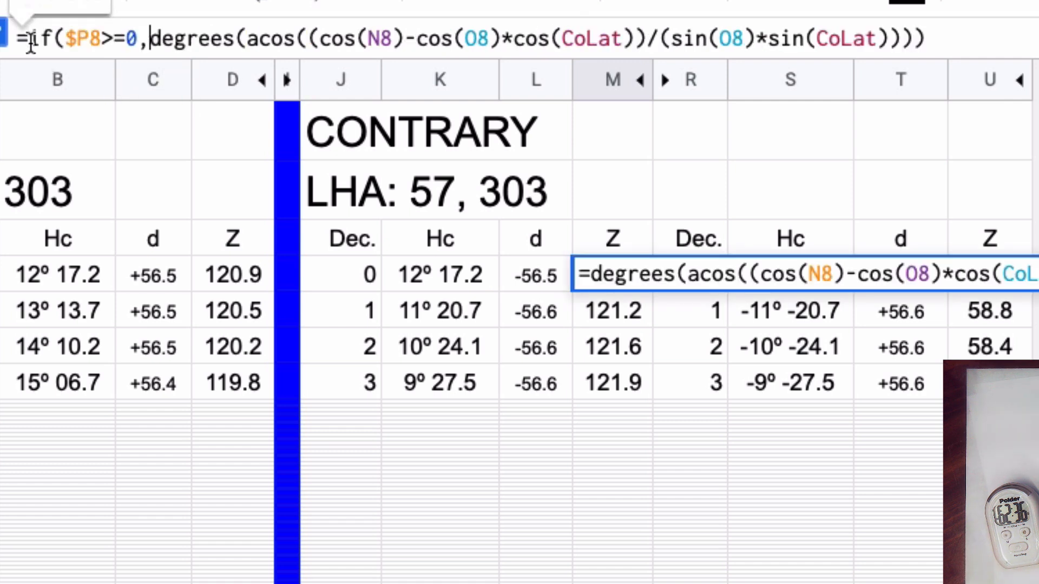
key("Return")
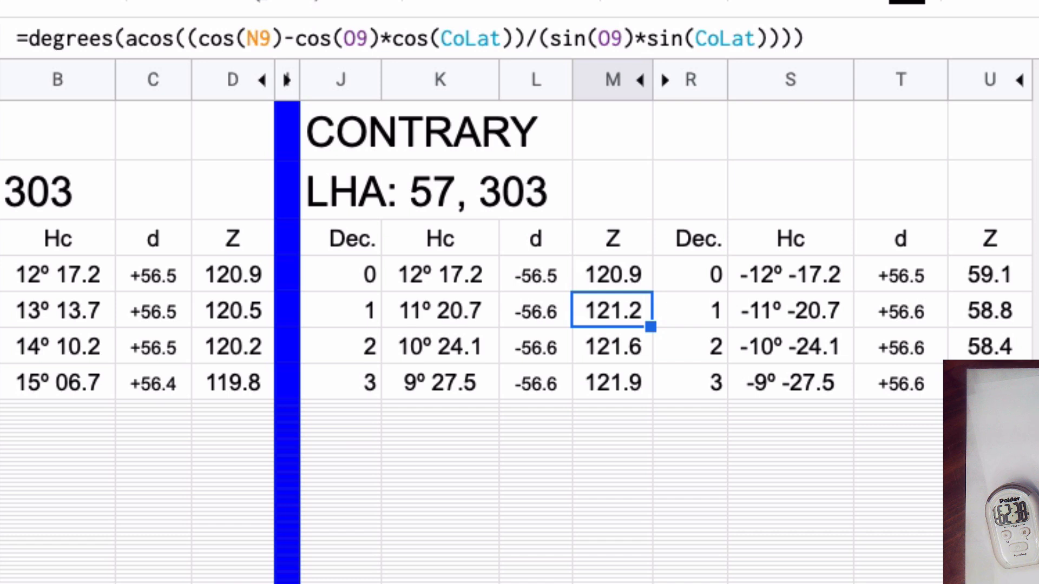
Step: Add if($P8>=0, to the start of the supplementary Hc formula in S8 and the d formula in T8
left_click(798, 273)
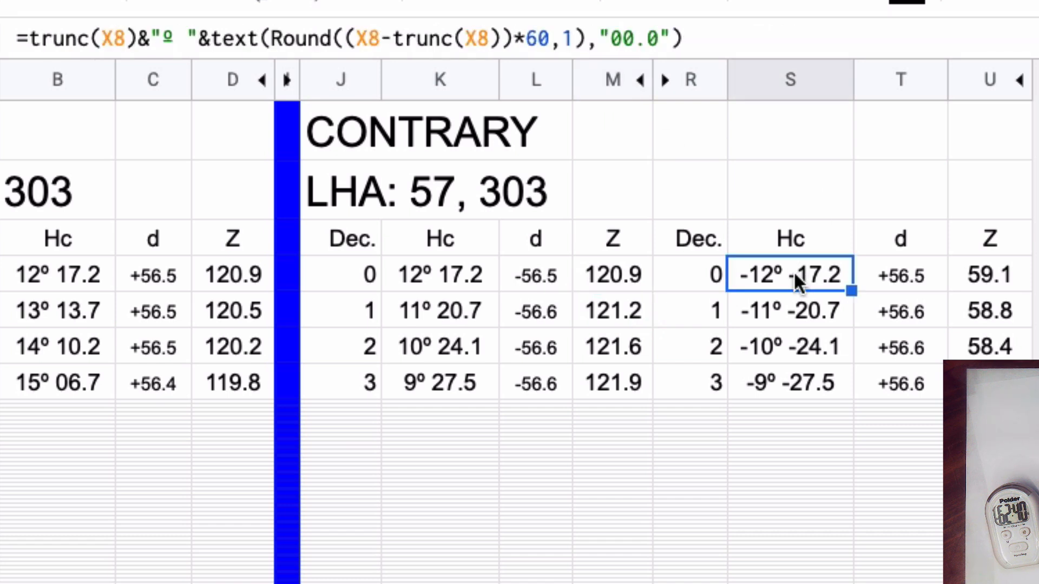
left_click(27, 39)
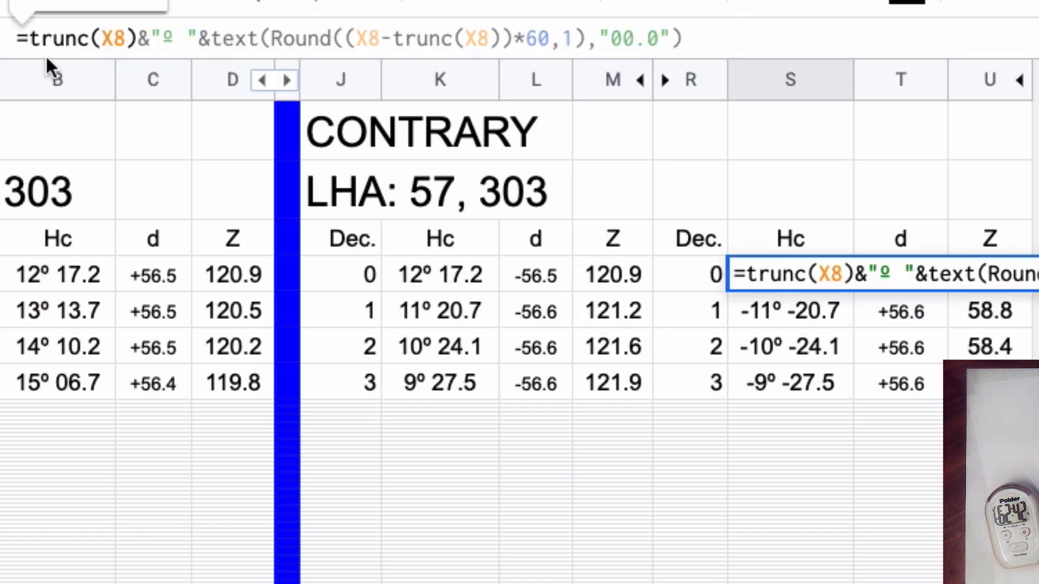
type("if($P8>=0,")
key("Return")
left_click(912, 281)
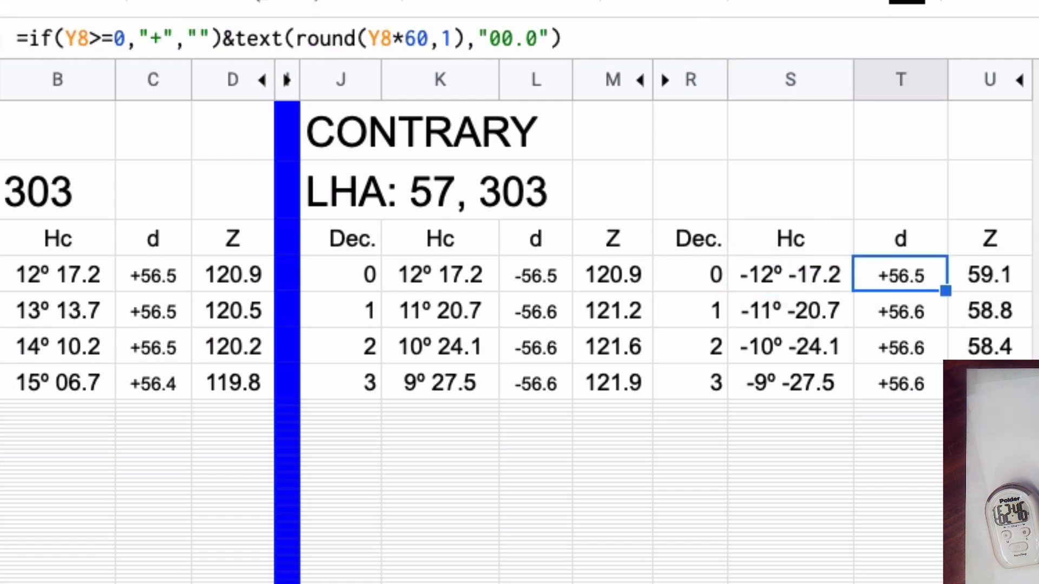
left_click(30, 39)
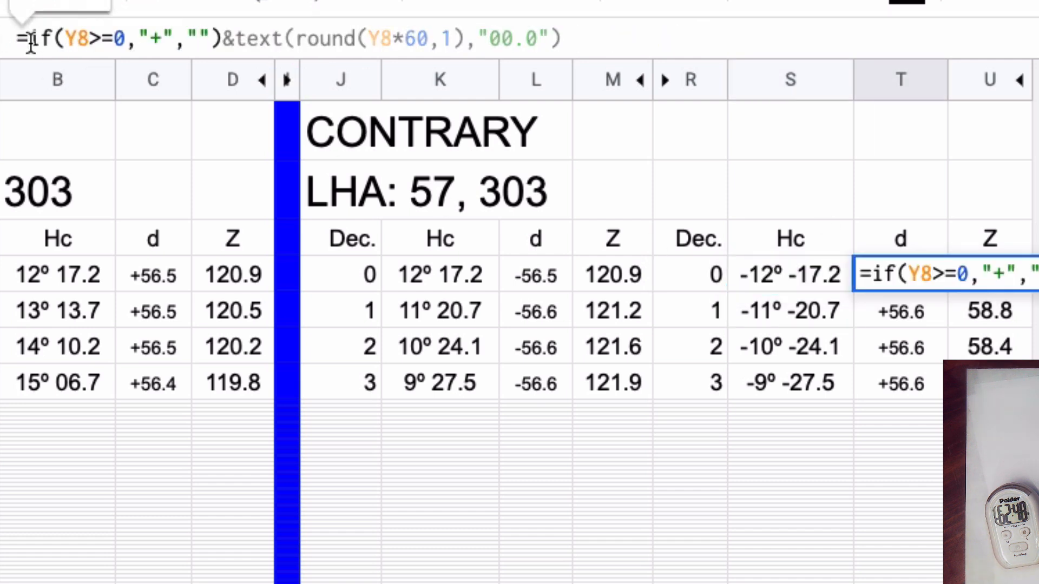
type("if($P8>=0,")
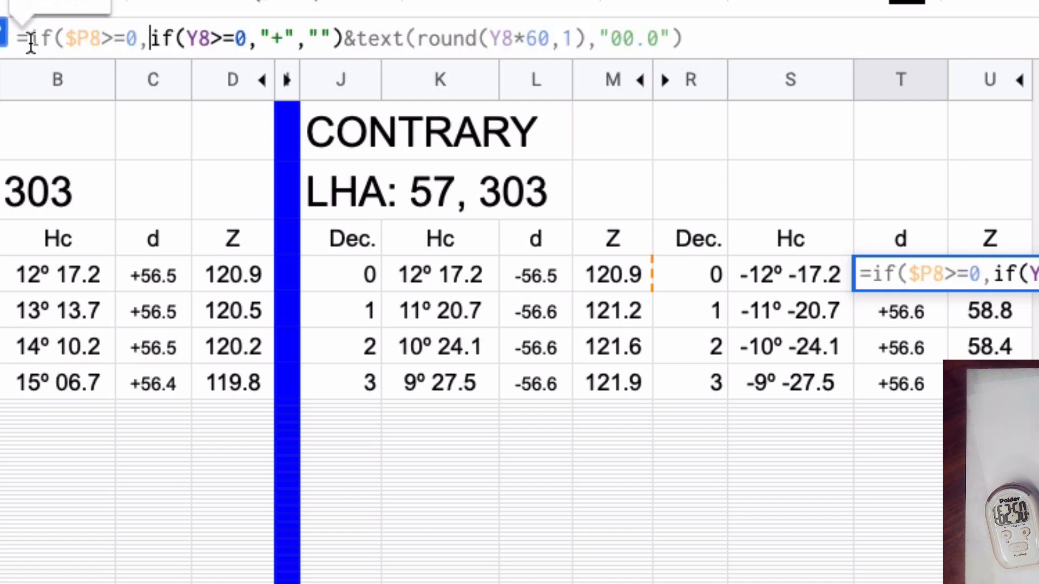
key("Return")
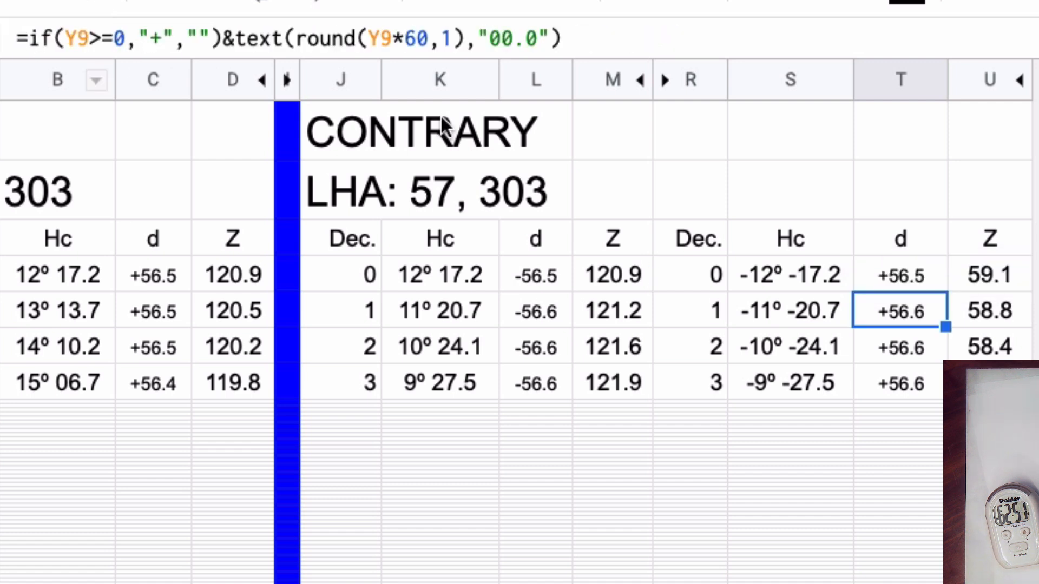
Step: Add if($P8>=0, to the start of the supplementary Z formula in U8
left_click(1001, 275)
left_click(30, 40)
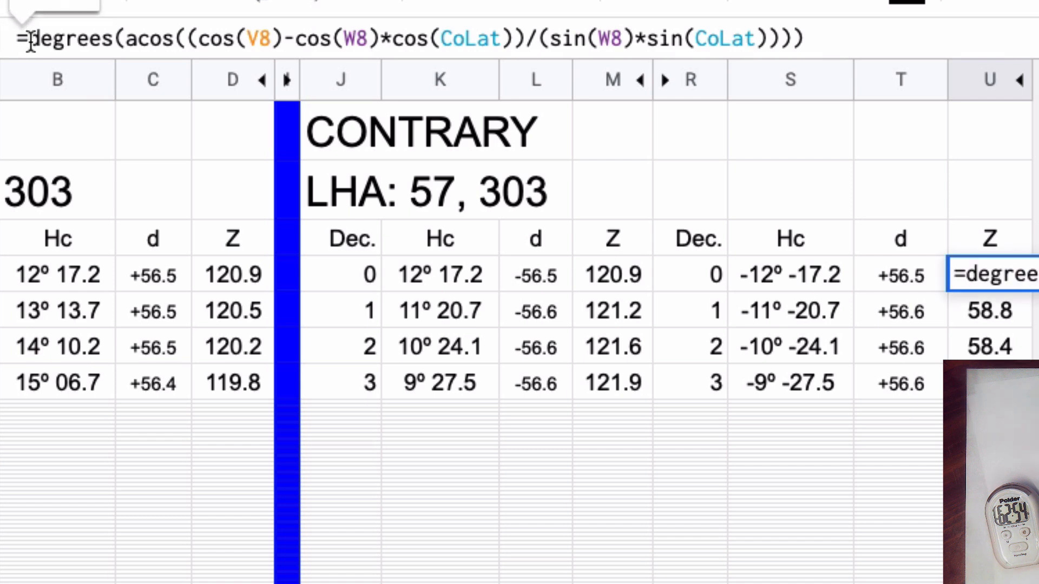
type("if($P8>=0,")
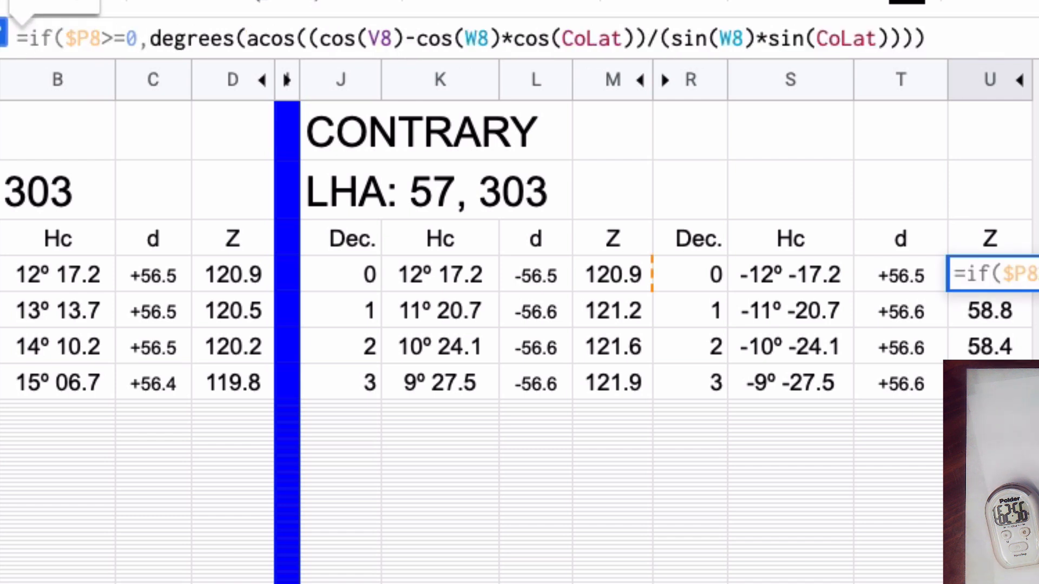
key("Return")
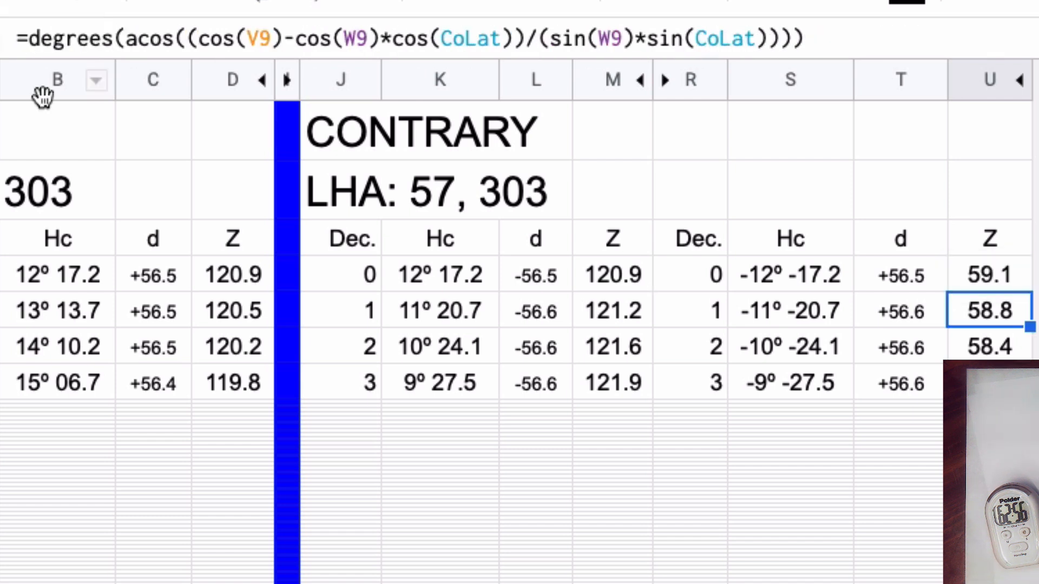
Step: Copy the ending ,"===") from the CONTRARY Hc formula in K8, leaving that formula as it is
left_click(481, 284)
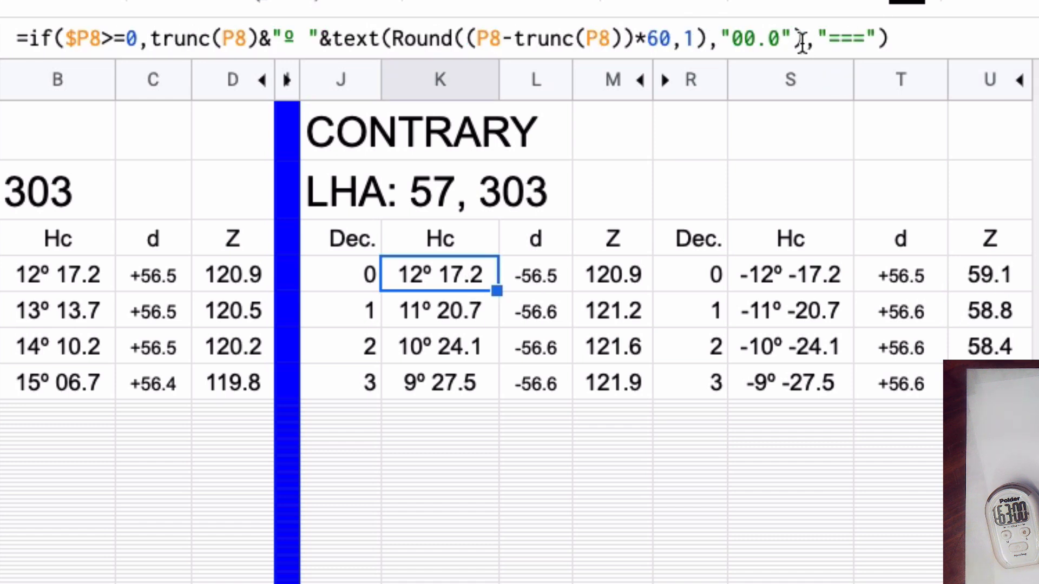
left_click_drag(803, 40, 902, 43)
key("ctrl+c")
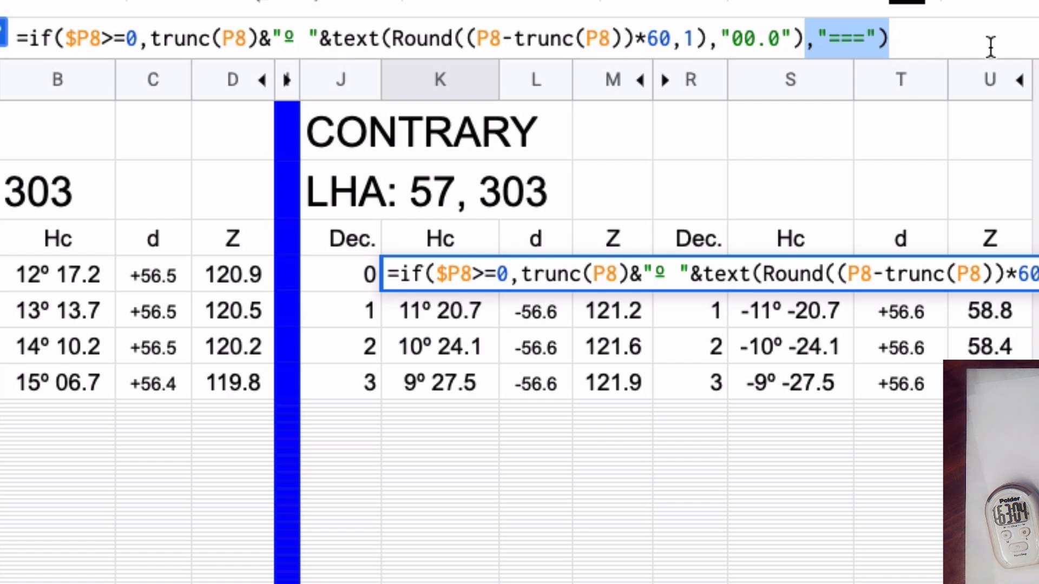
key("Escape")
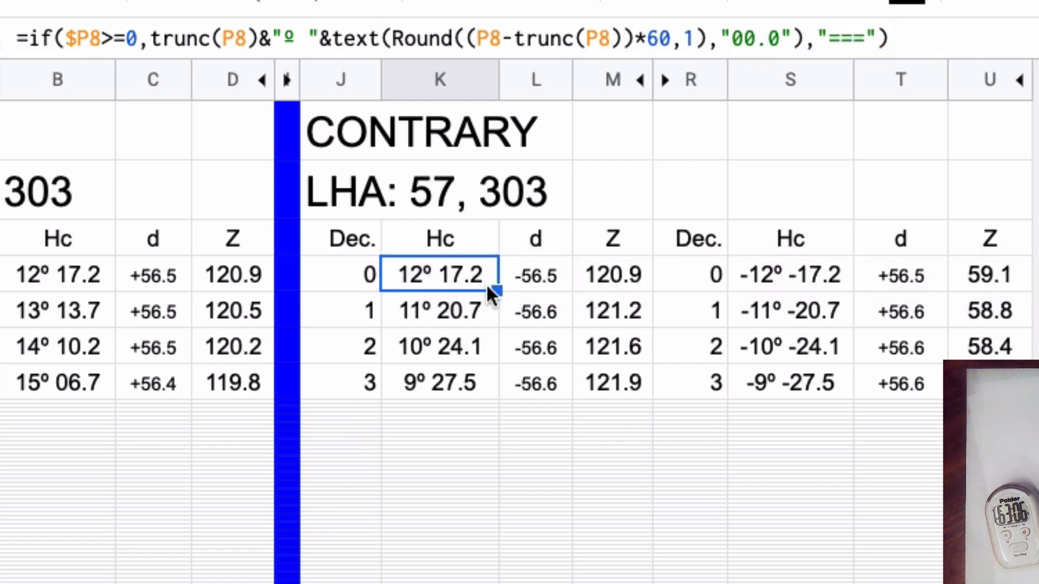
Step: Replace the final closing parenthesis with ,"===") in the CONTRARY d formula in L8 and the Z formula in M8
left_click(533, 276)
left_click(737, 31)
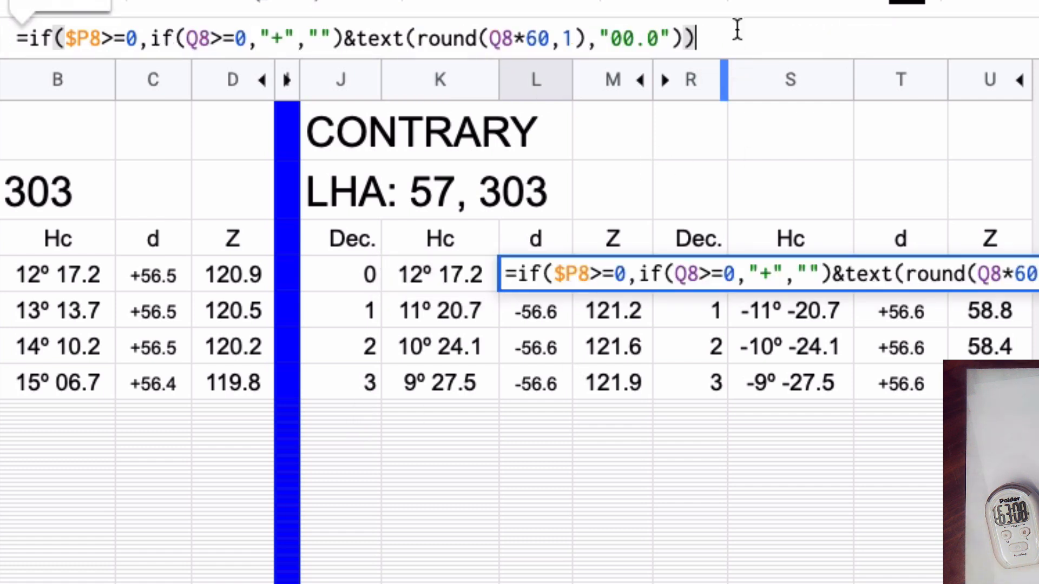
key("BackSpace")
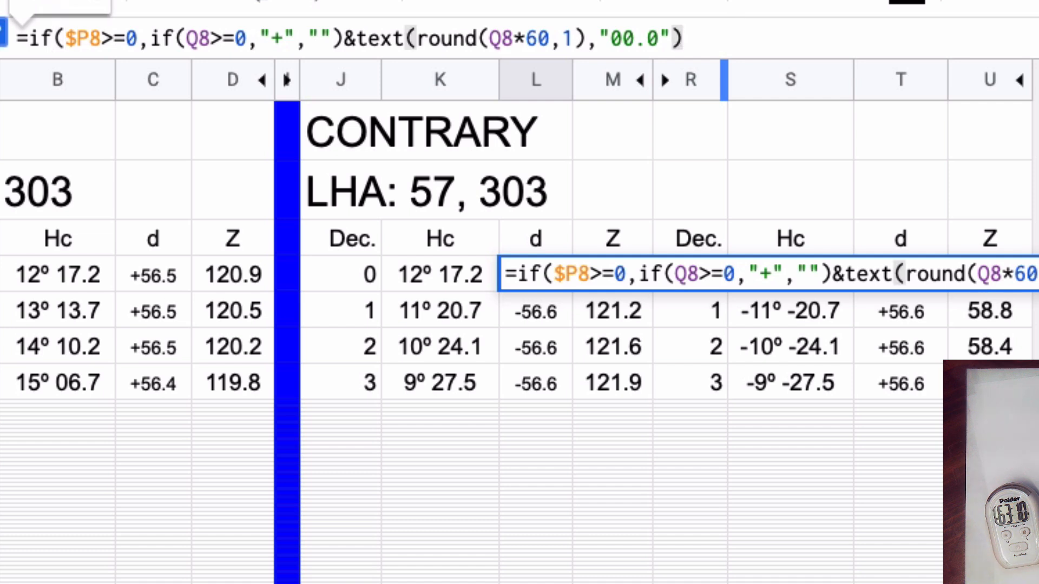
type(",\"===\")")
key("Return")
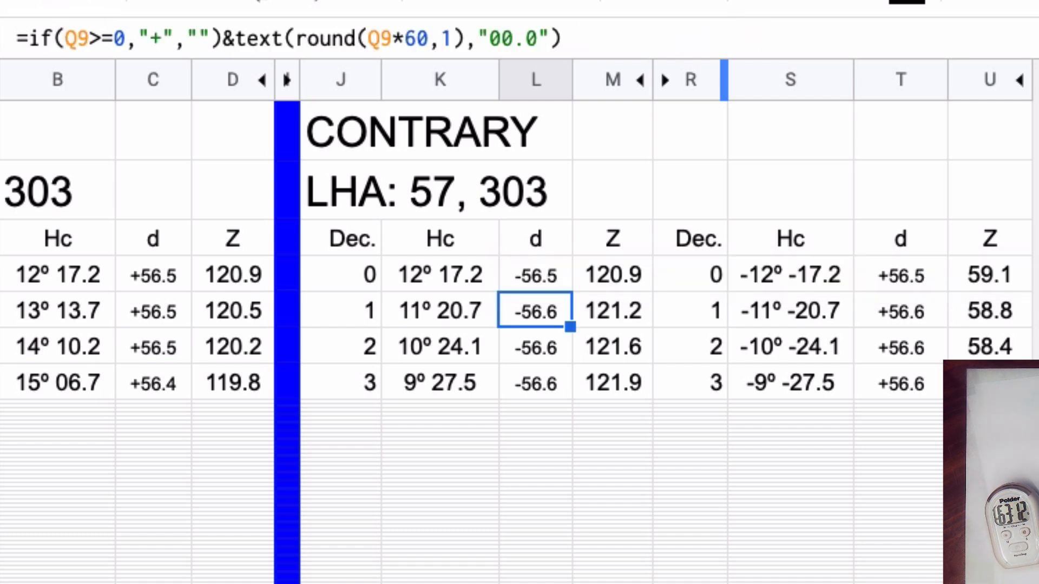
left_click(616, 285)
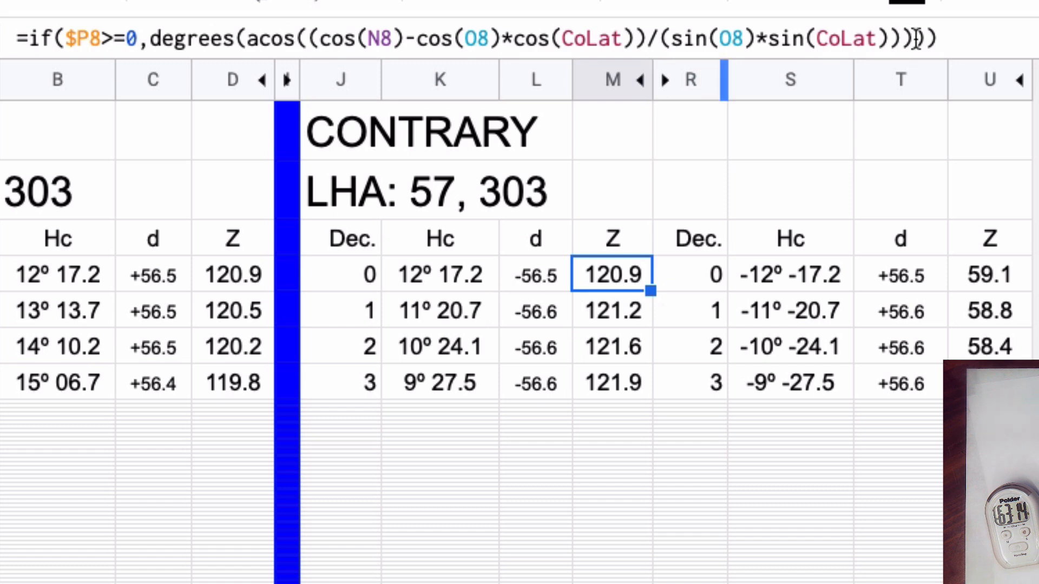
key("Return")
key("BackSpace")
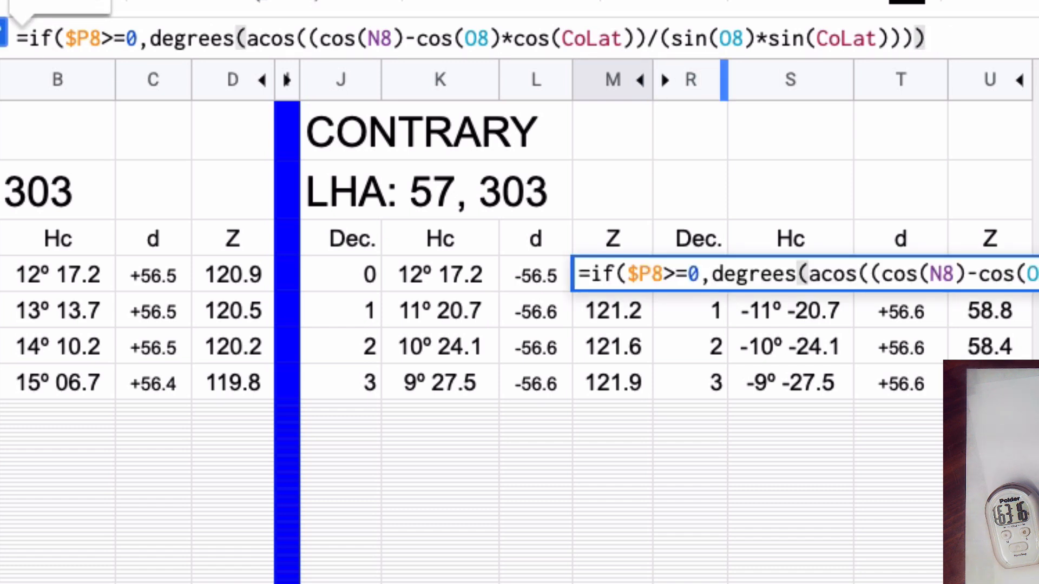
type(",\"===\")")
key("Return")
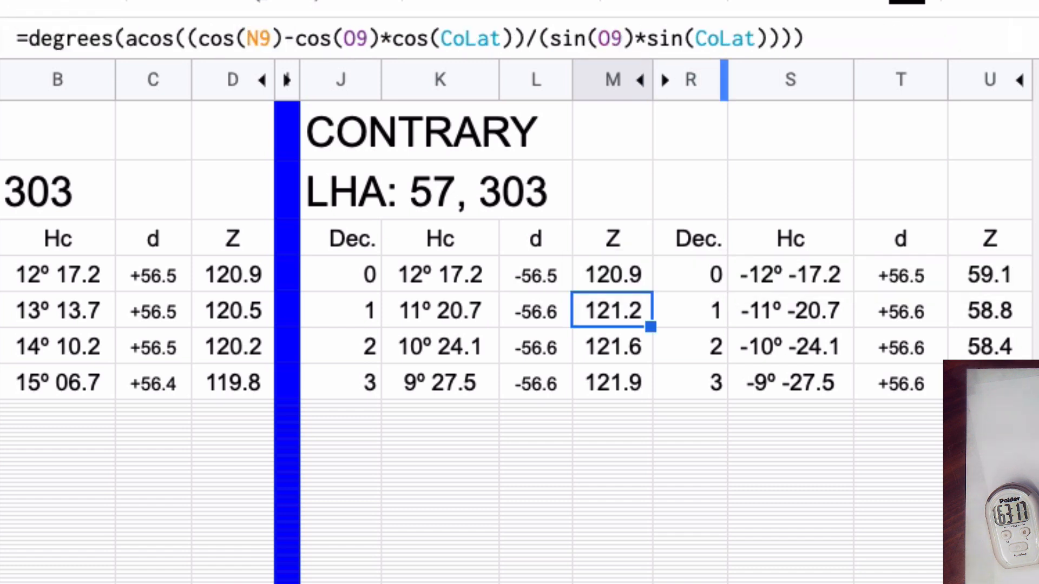
Step: Replace the final closing parenthesis with ,"===") in the supplementary Hc formula in S8 and the d formula in T8
left_click(795, 279)
left_click(839, 39)
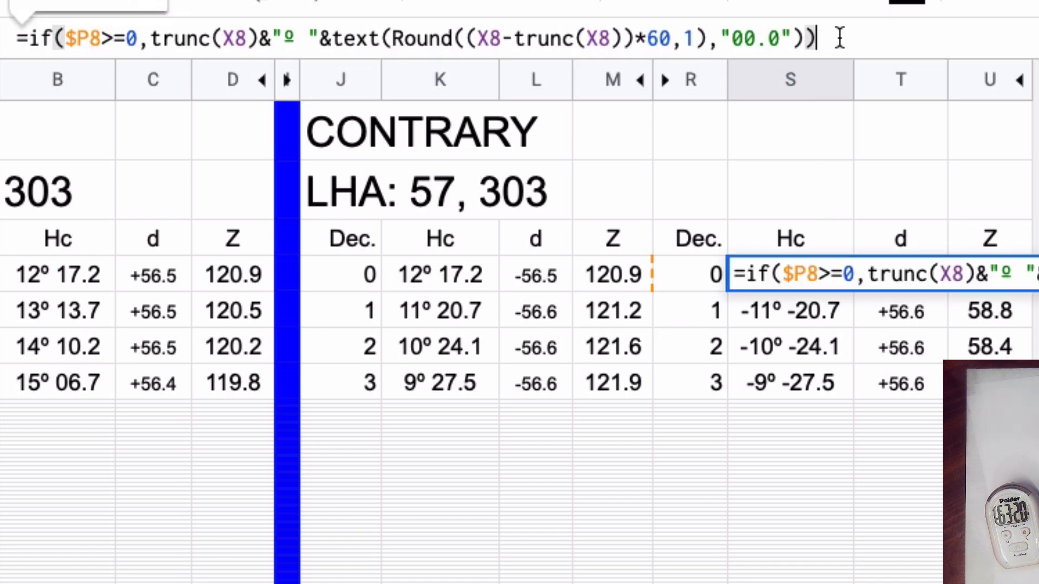
key("BackSpace")
type(",\"===\")")
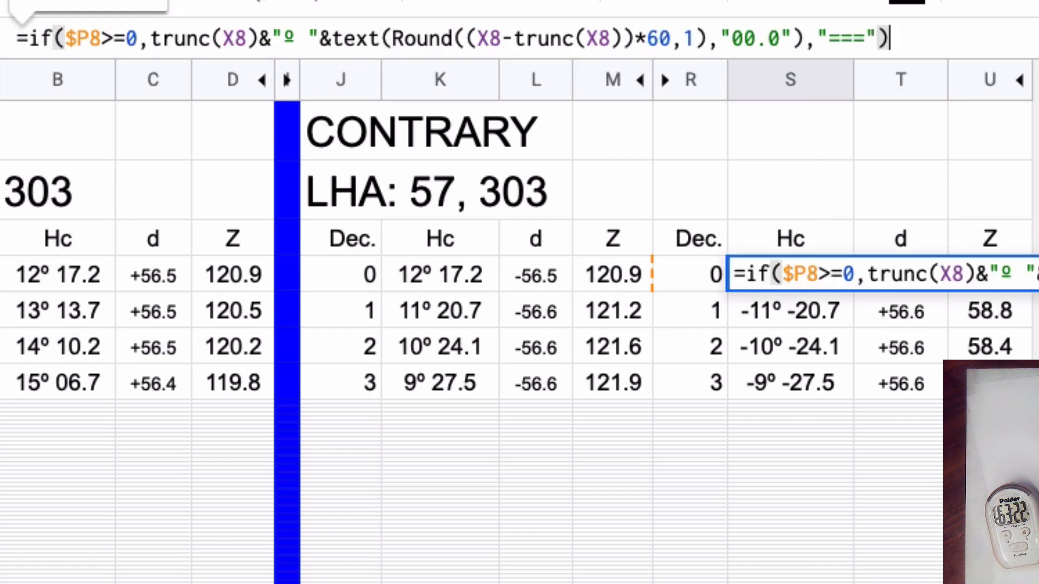
key("Return")
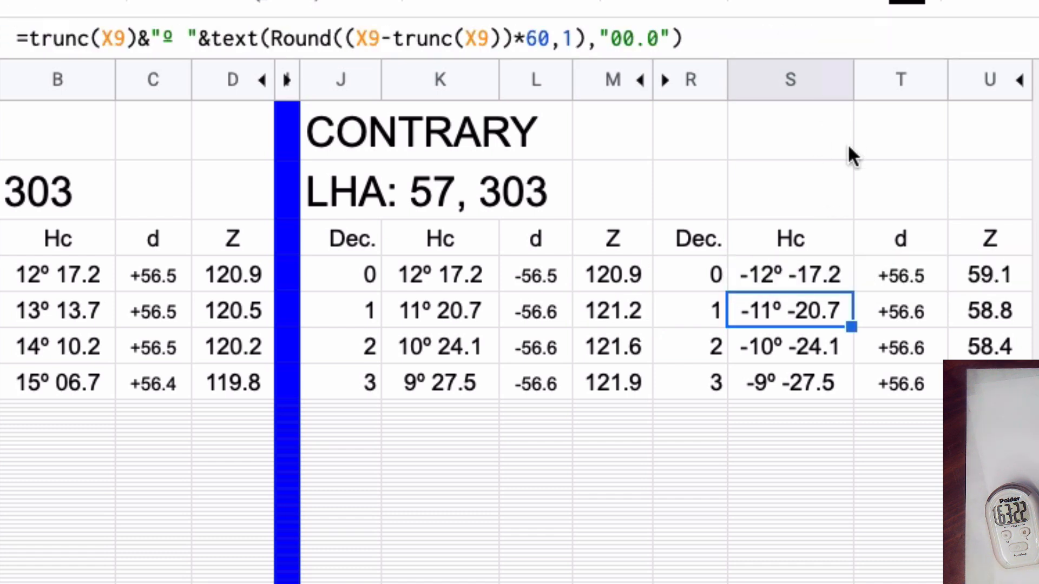
left_click(919, 282)
left_click(877, 42)
key("BackSpace")
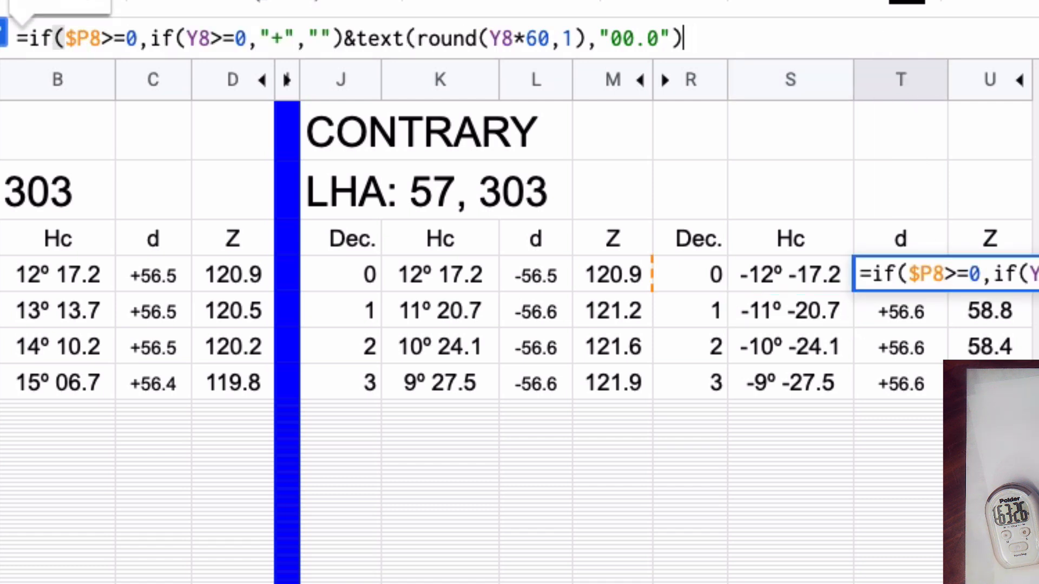
type(",\"===\")")
key("Return")
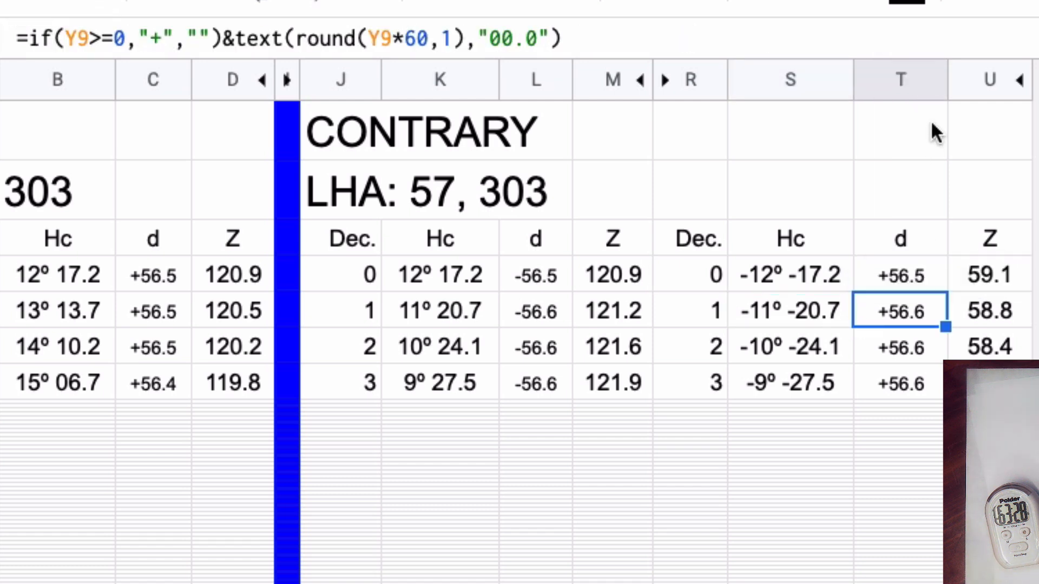
Step: Replace the final closing parenthesis with ,"===") in the supplementary Z formula in U8
left_click(1012, 279)
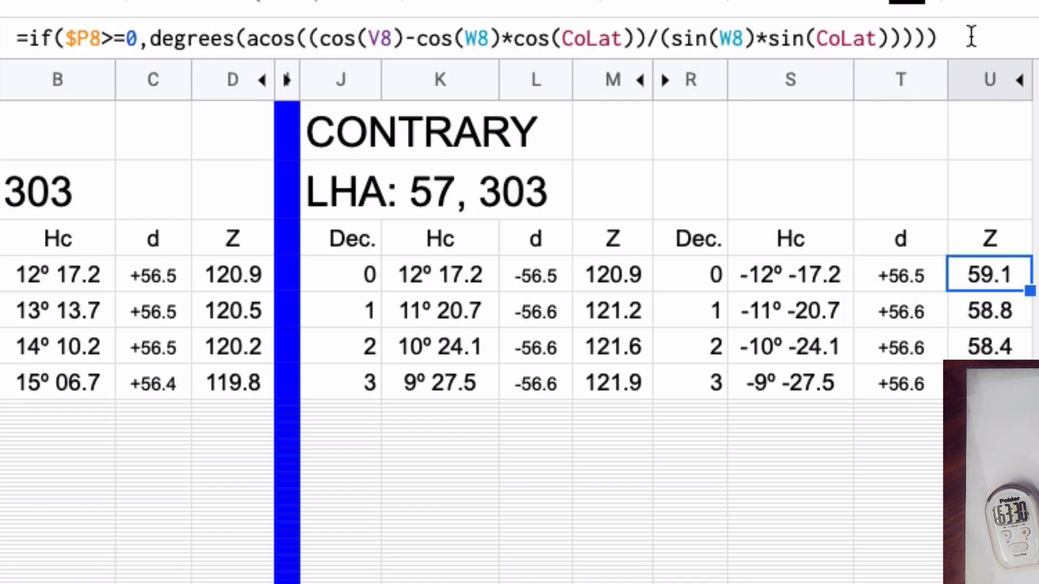
left_click(971, 36)
key("BackSpace")
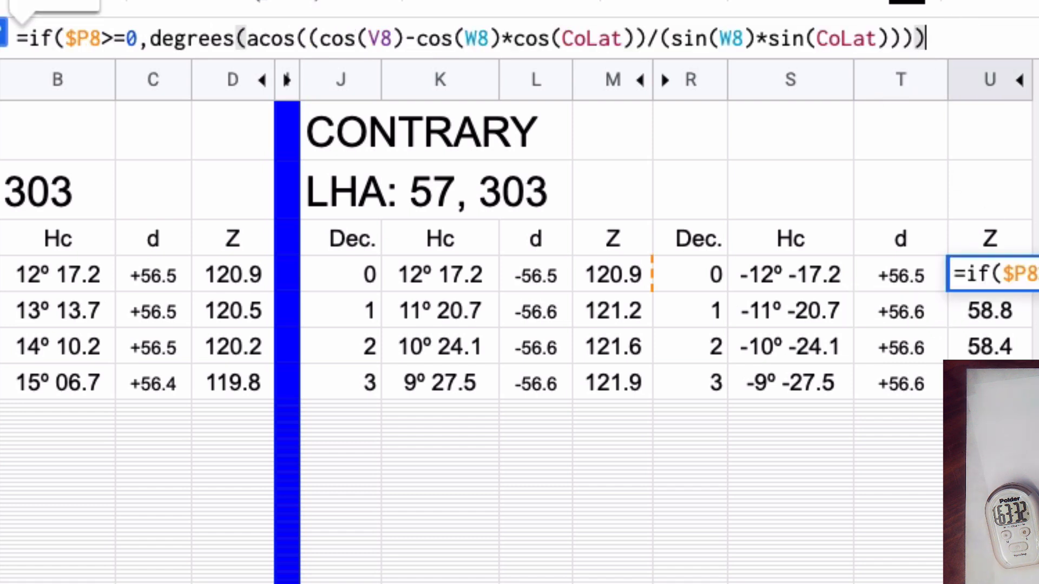
key("ctrl+v")
key("Return")
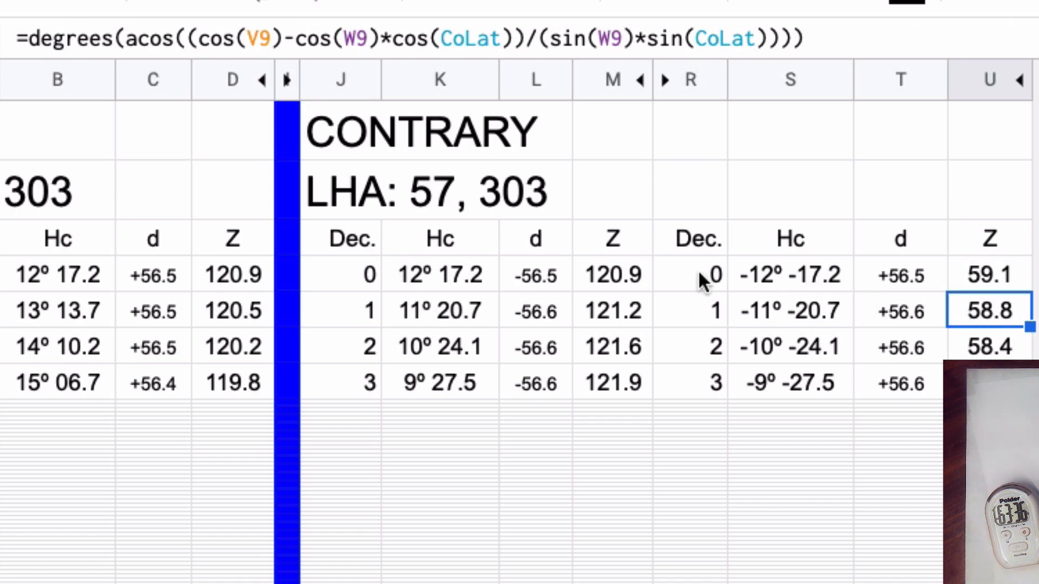
Step: Compare the condition in K8 with S8, and change the supplementary Hc condition in S8 to test $X8
left_click(432, 277)
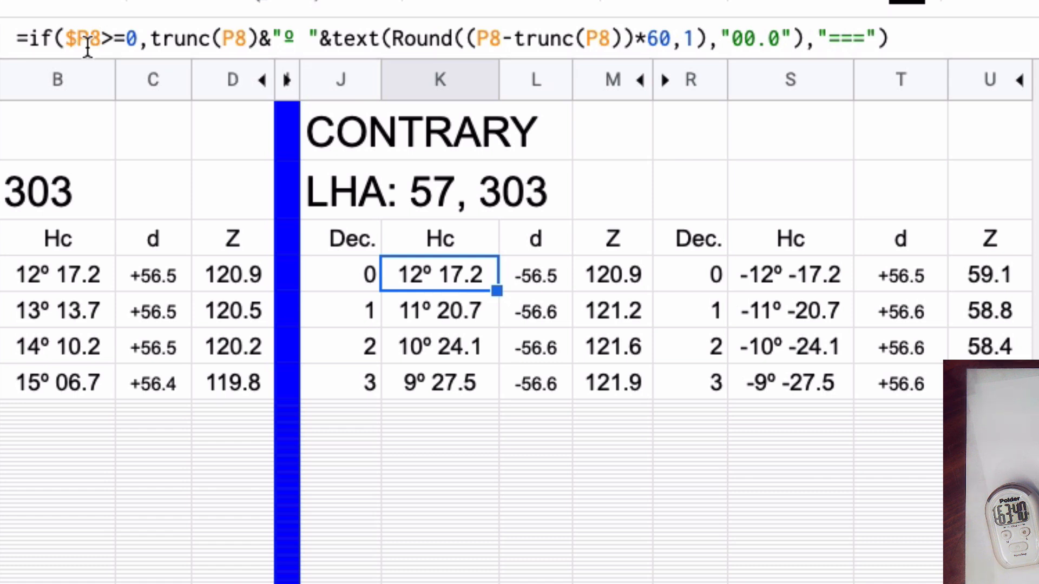
left_click(795, 278)
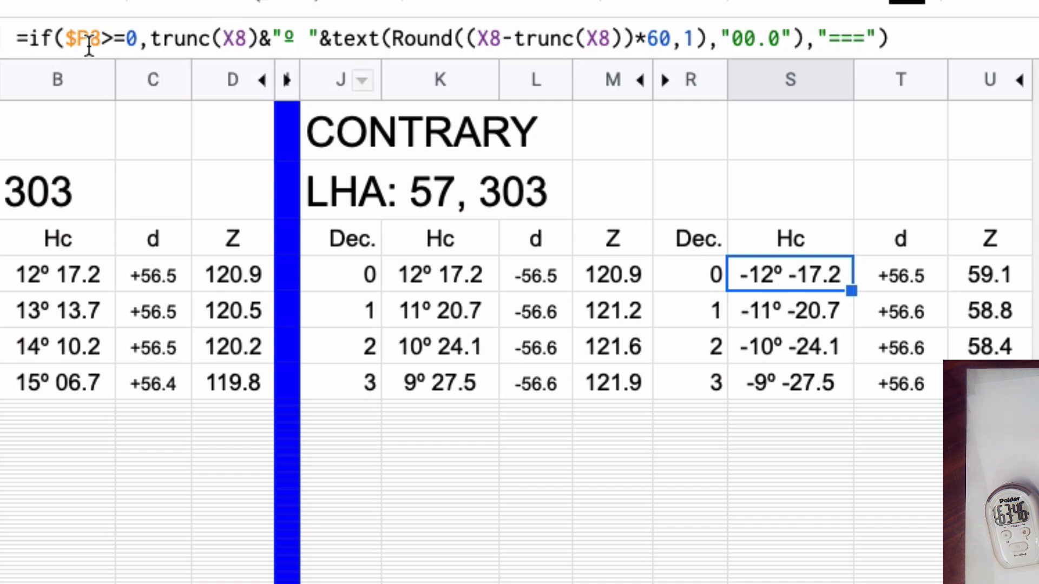
left_click_drag(90, 38, 78, 38)
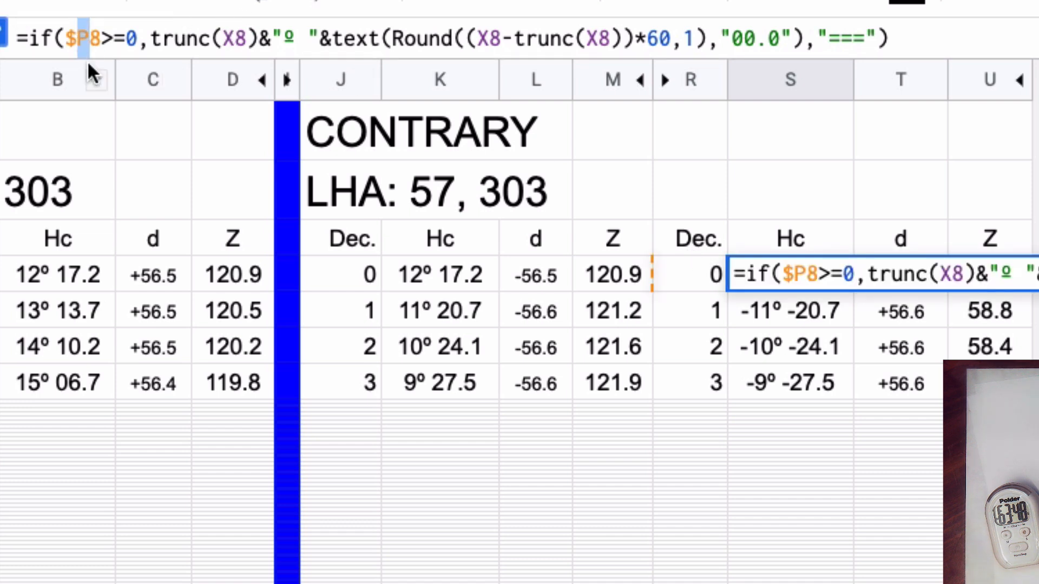
type("X")
key("Return")
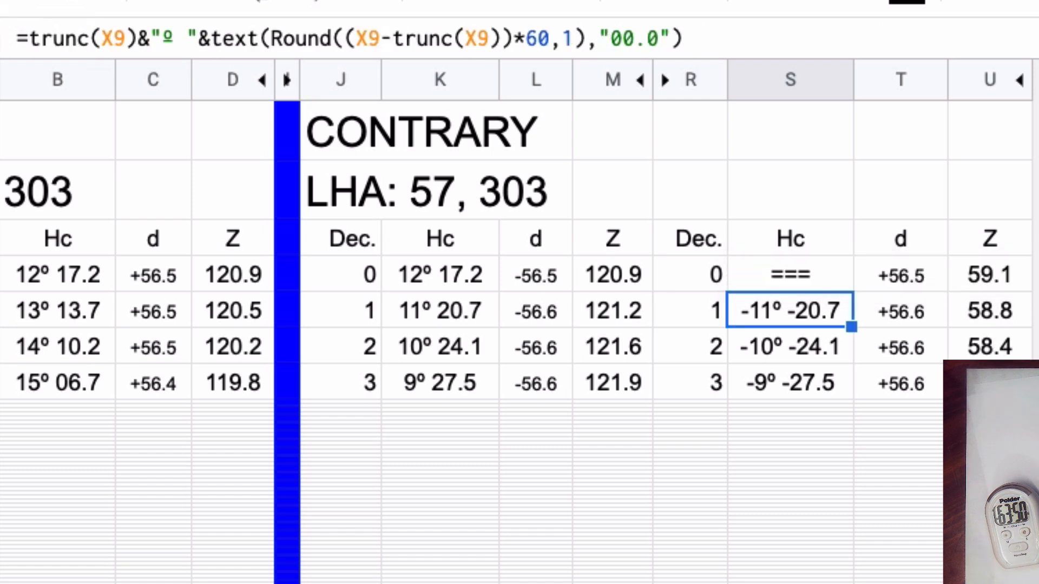
Step: Change the condition in the supplementary d formula in T8 and the Z formula in U8 to test $X8
left_click(897, 277)
left_click_drag(78, 38, 89, 38)
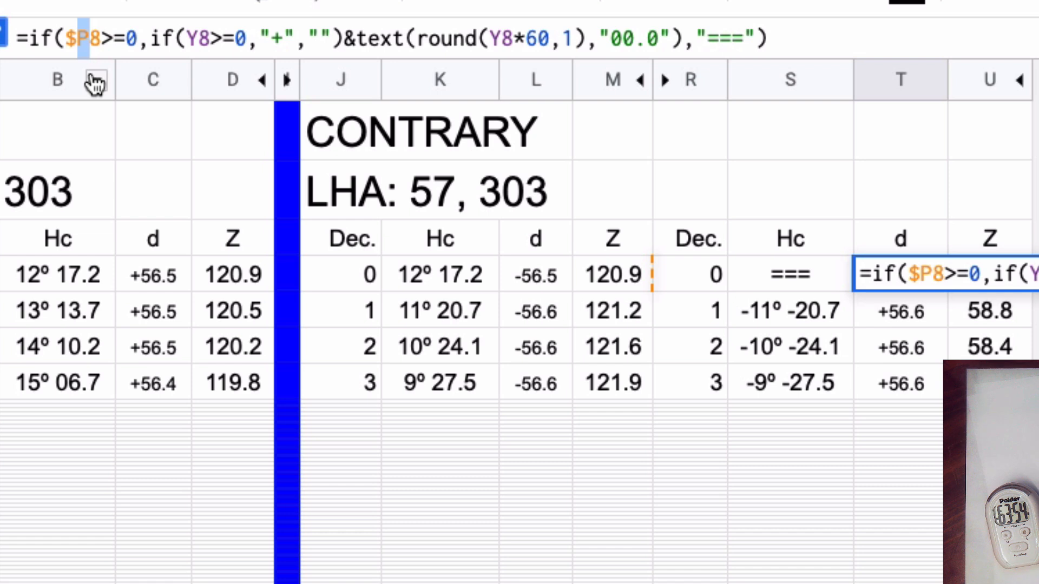
type("X")
key("Return")
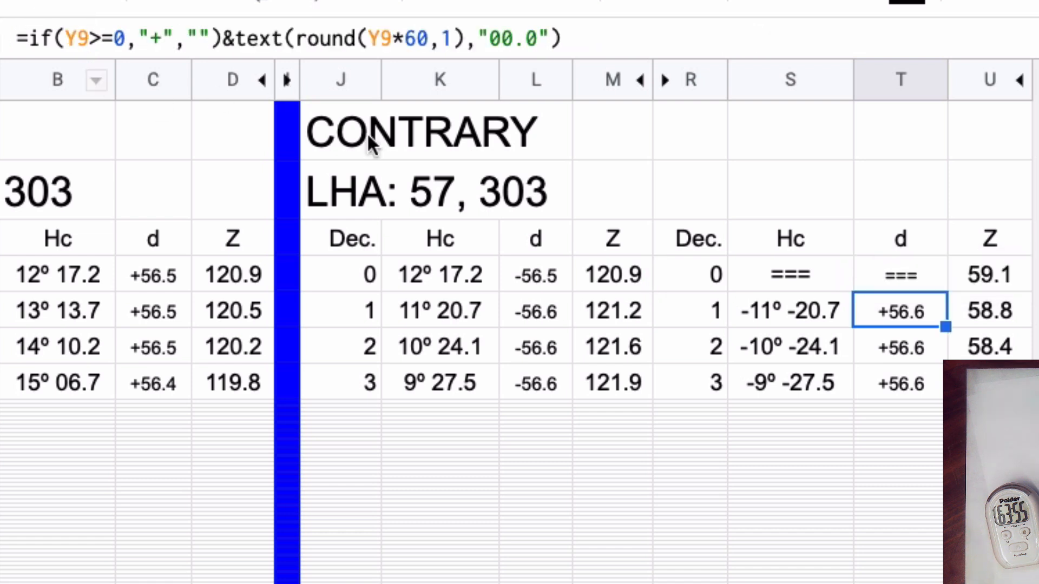
left_click(982, 279)
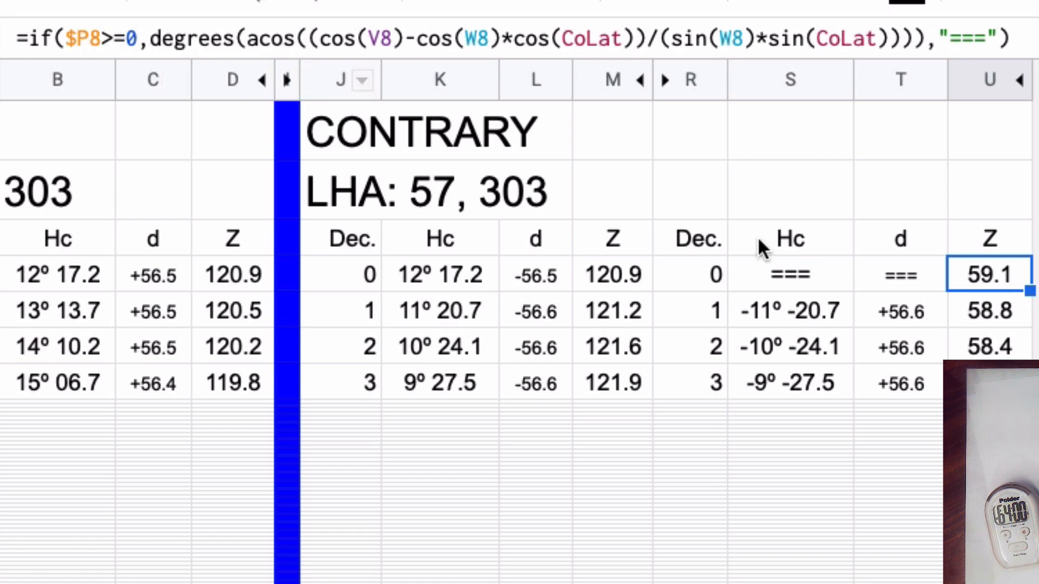
left_click(80, 41)
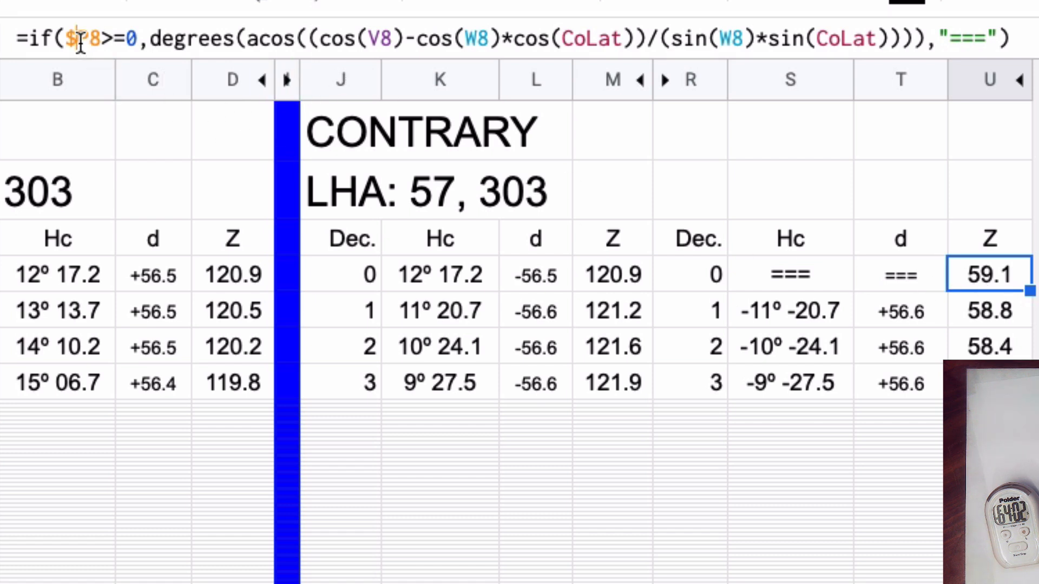
left_click_drag(80, 41, 89, 41)
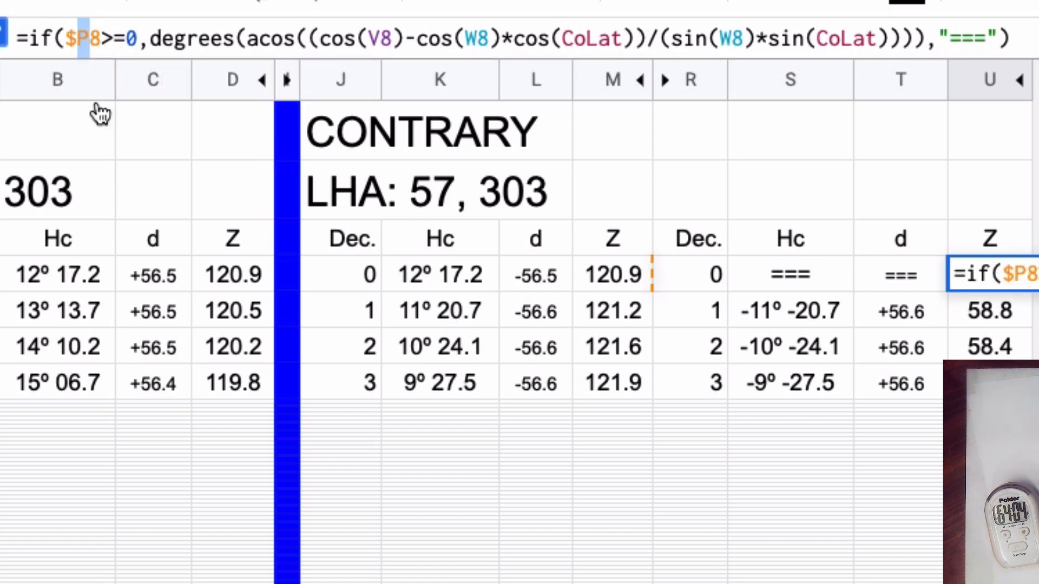
type("X")
key("Return")
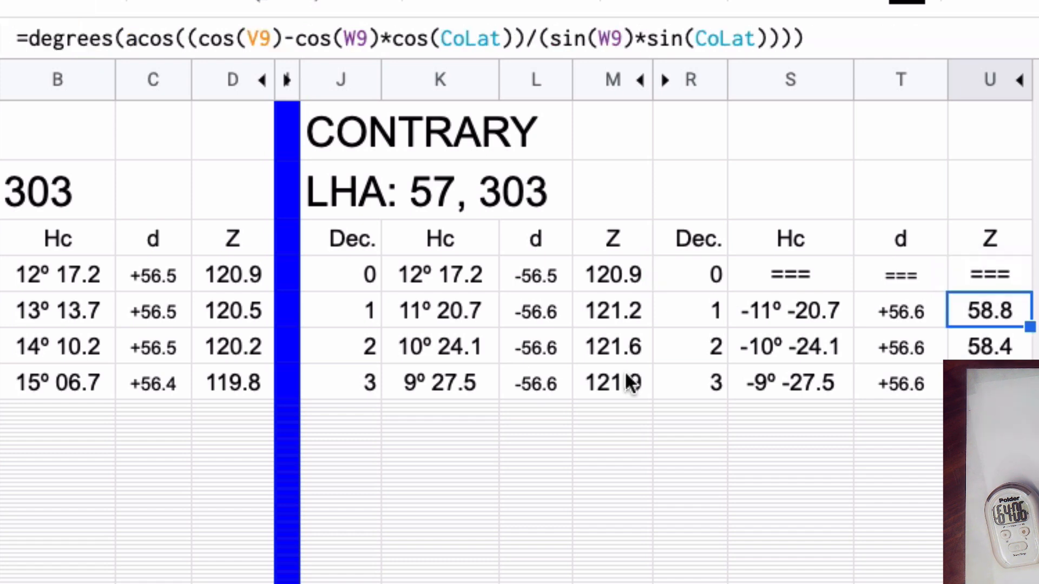
Step: Fill the supplementary Hc, d and Z formulas in S8:U8 down through row 99
left_click_drag(833, 282, 990, 277)
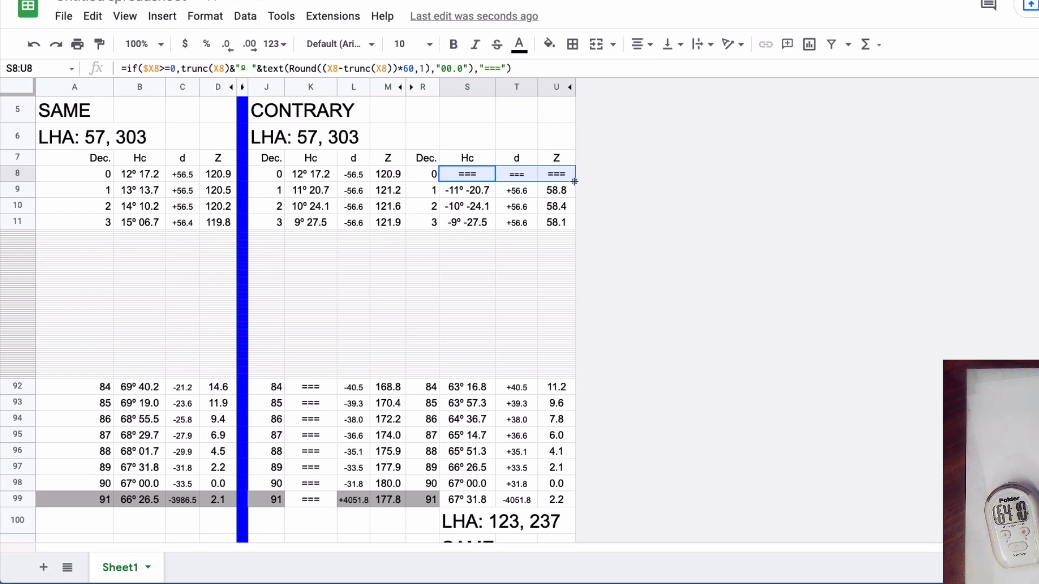
left_click_drag(575, 182, 550, 502)
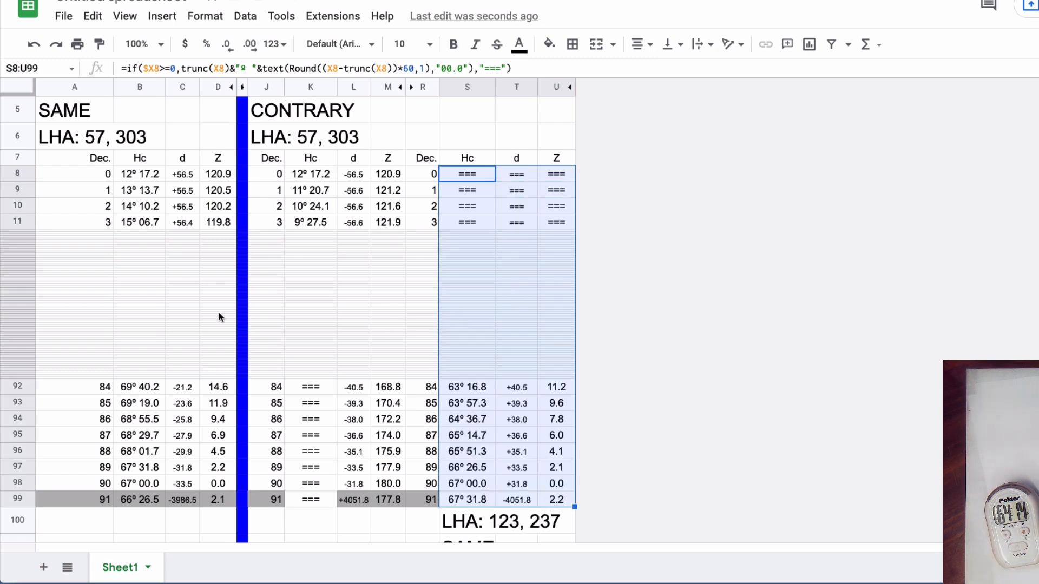
Step: Hide row 99, the helper row for declination 91, beneath the table
scroll(384, 421, "down", 1)
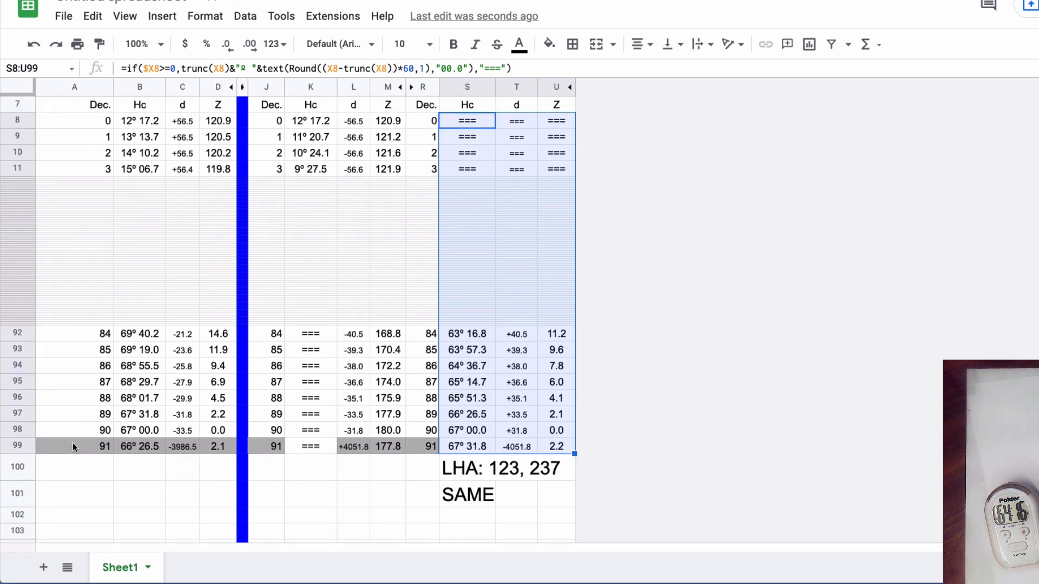
left_click(15, 448)
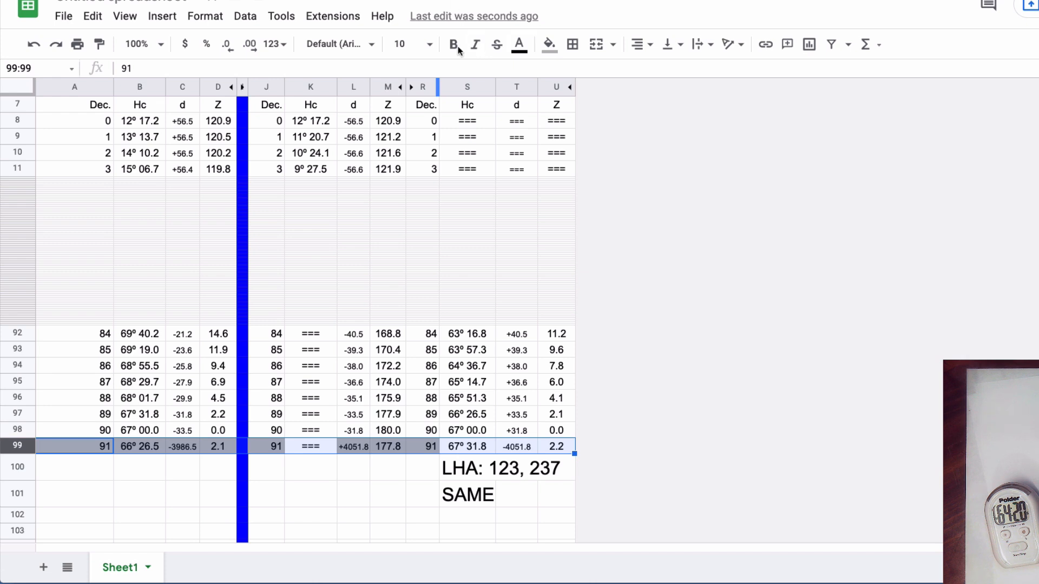
right_click(13, 448)
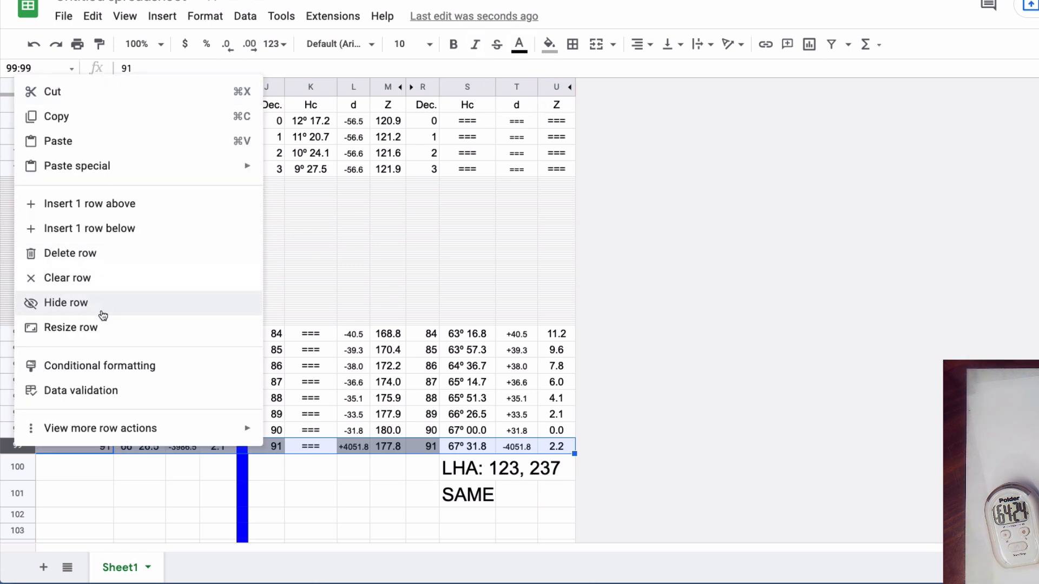
left_click(85, 304)
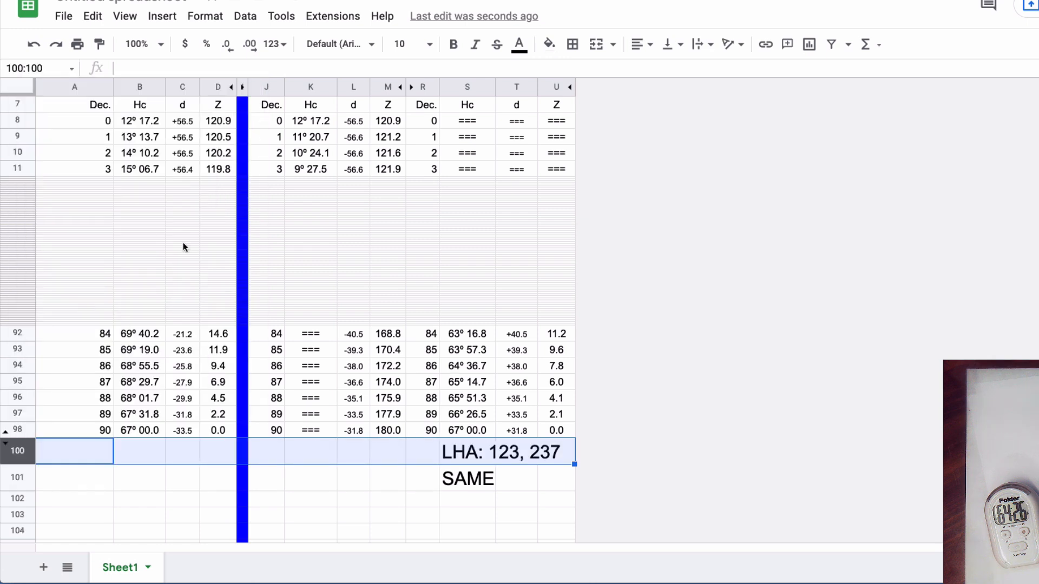
Step: Restore the collapsed rows 11 through 93 to a height of 21 pixels
left_click_drag(20, 168, 25, 348)
right_click(25, 348)
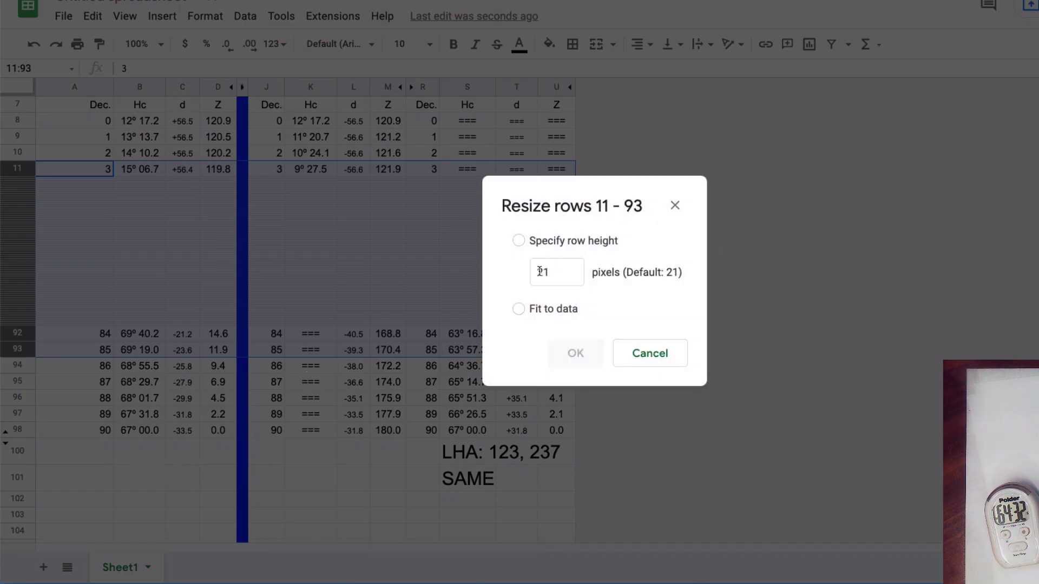
left_click(561, 241)
left_click(575, 353)
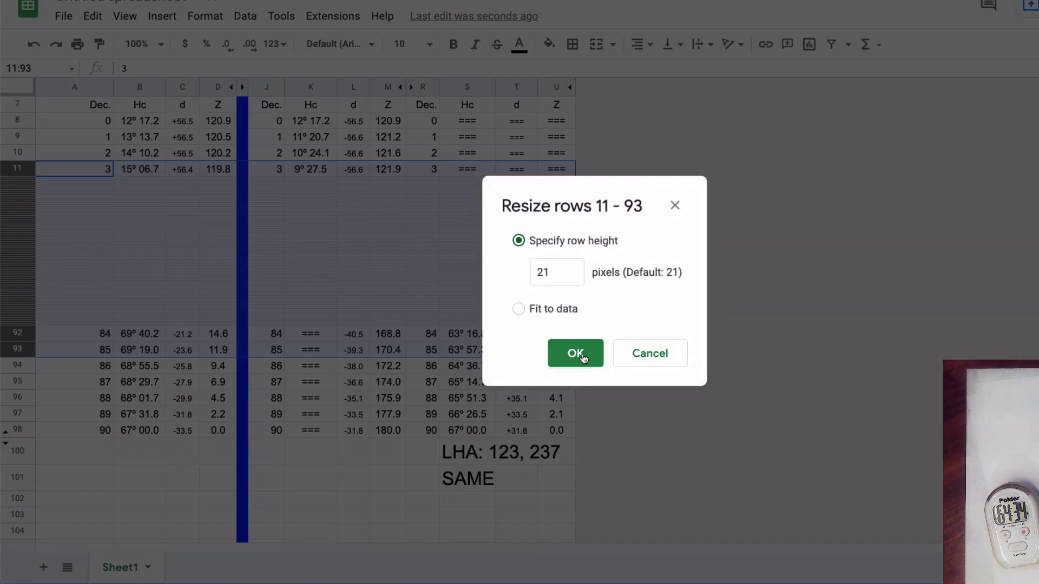
scroll(534, 307, "down", 1)
scroll(528, 305, "up", 4)
scroll(595, 287, "down", 1)
left_click(825, 258)
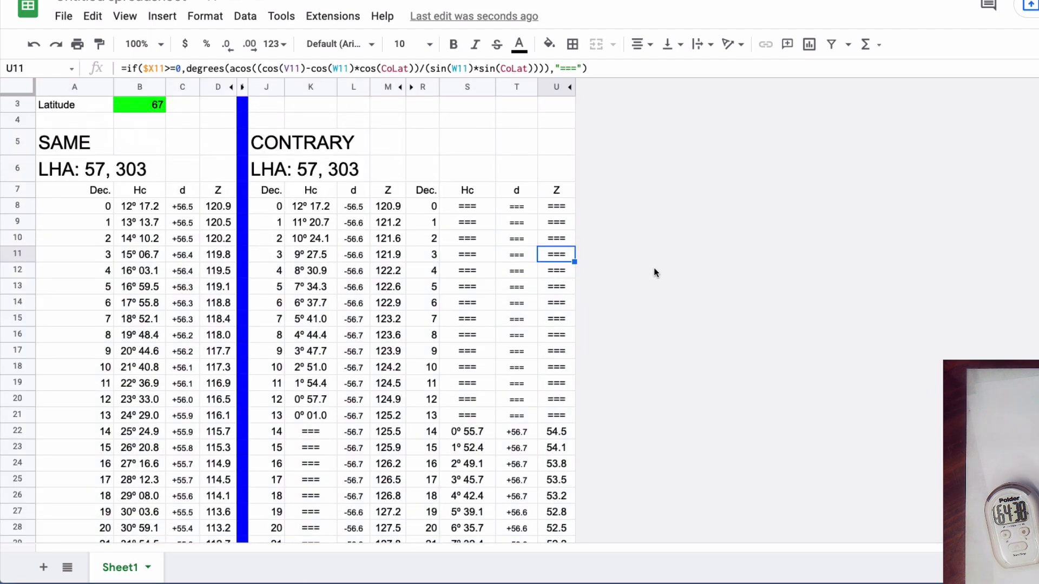
Step: Capture the published PDF table's 67° CONTRARY column around declinations 11 to 17 as a screenshot and open the capture
scroll(654, 269, "down", 1)
scroll(647, 277, "down", 1)
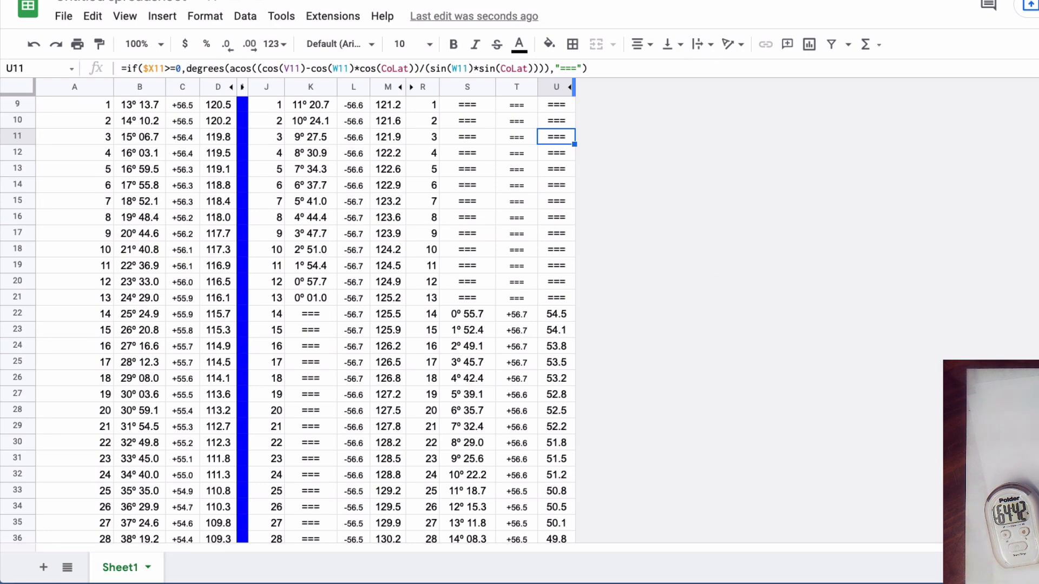
left_click(713, 1)
left_click(955, 94)
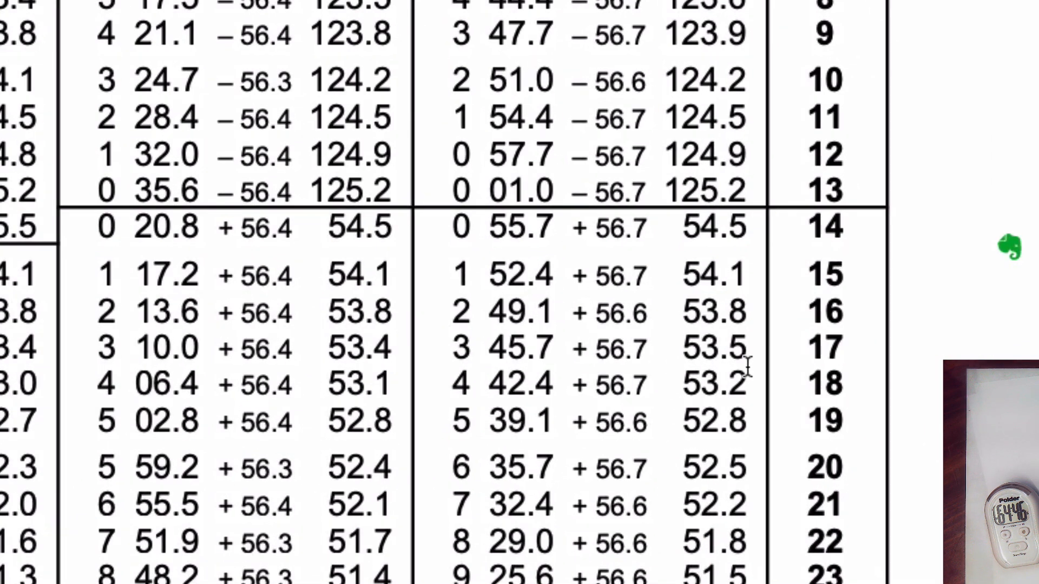
key("super+shift+4")
left_click_drag(425, 98, 879, 365)
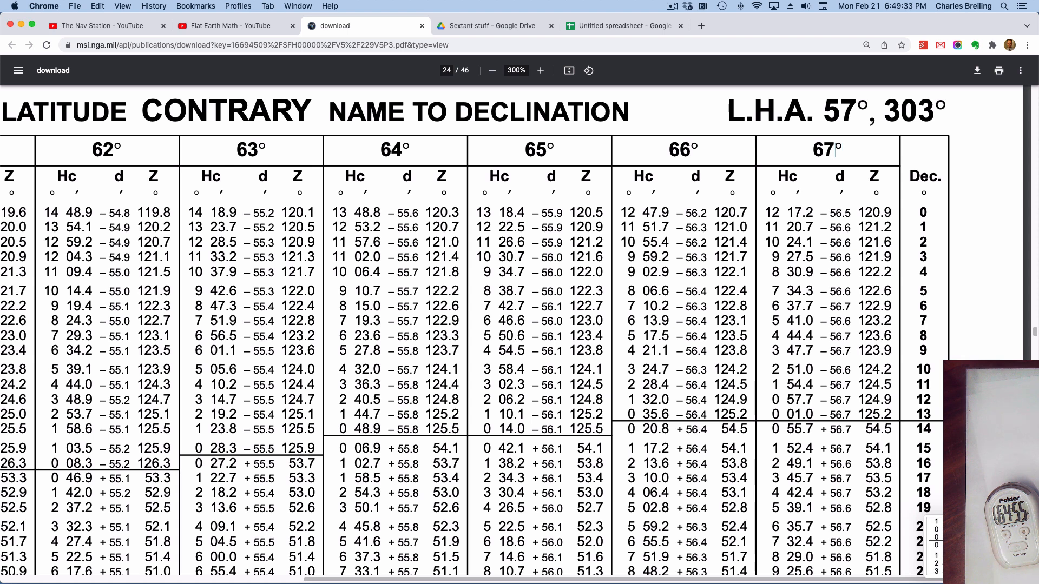
left_click(936, 546)
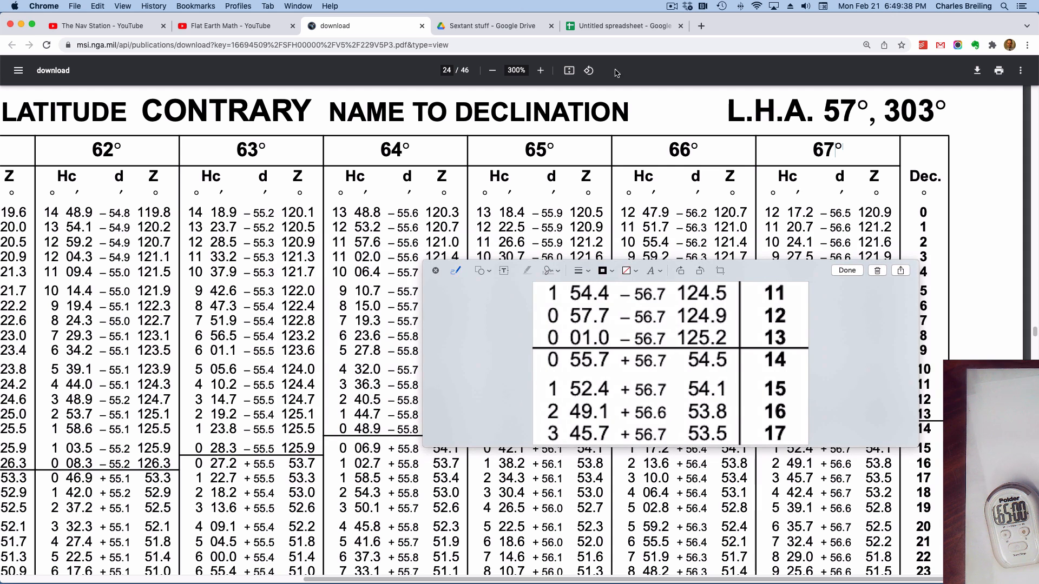
Step: Return to the spreadsheet, compare the captured rows for declinations 11 to 17 with the CONTRARY and supplementary columns, and close the capture
left_click(588, 30)
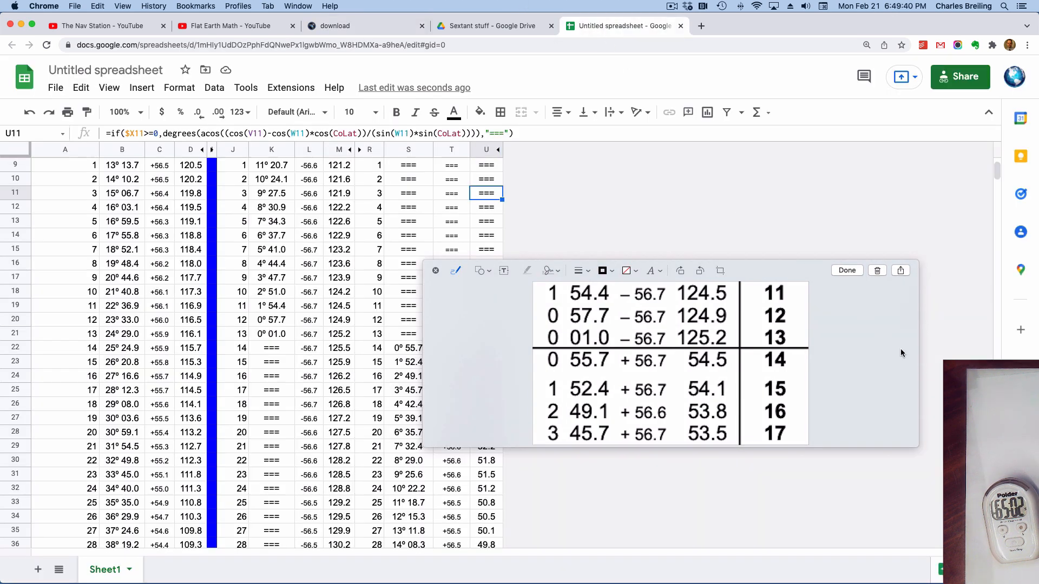
left_click(919, 354)
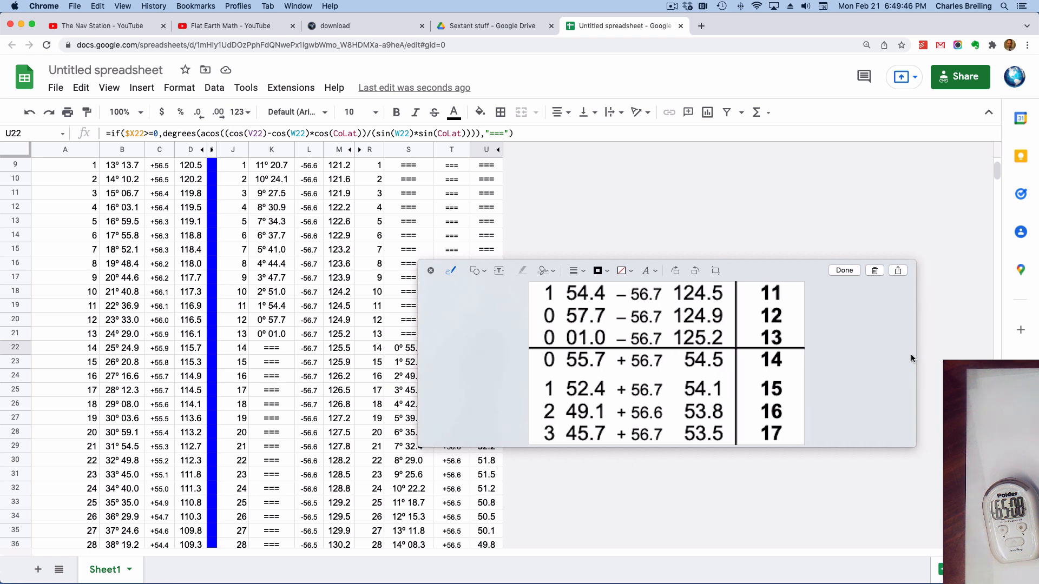
left_click_drag(914, 354, 901, 354)
left_click_drag(834, 308, 779, 279)
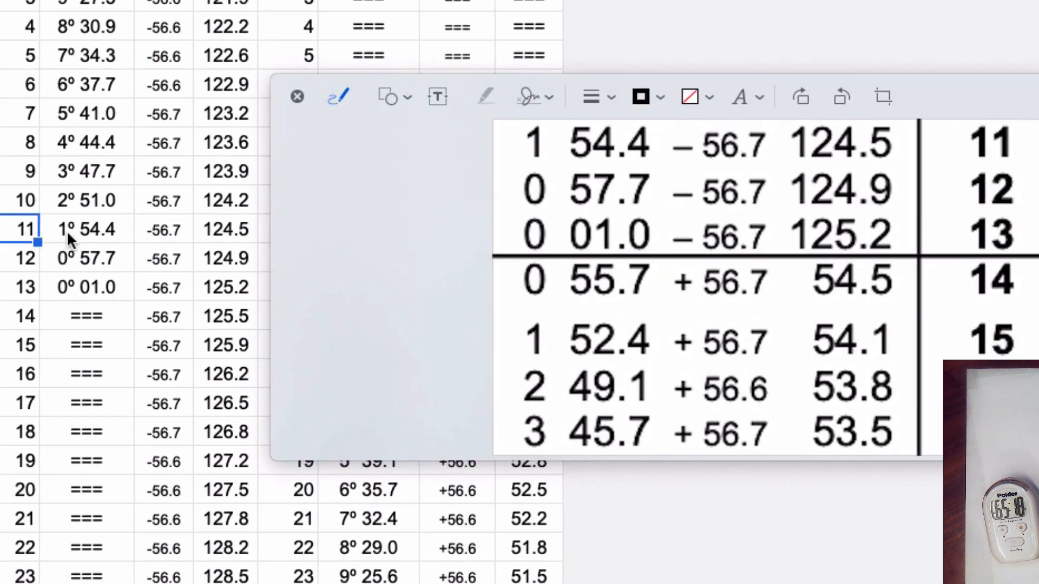
left_click(86, 231)
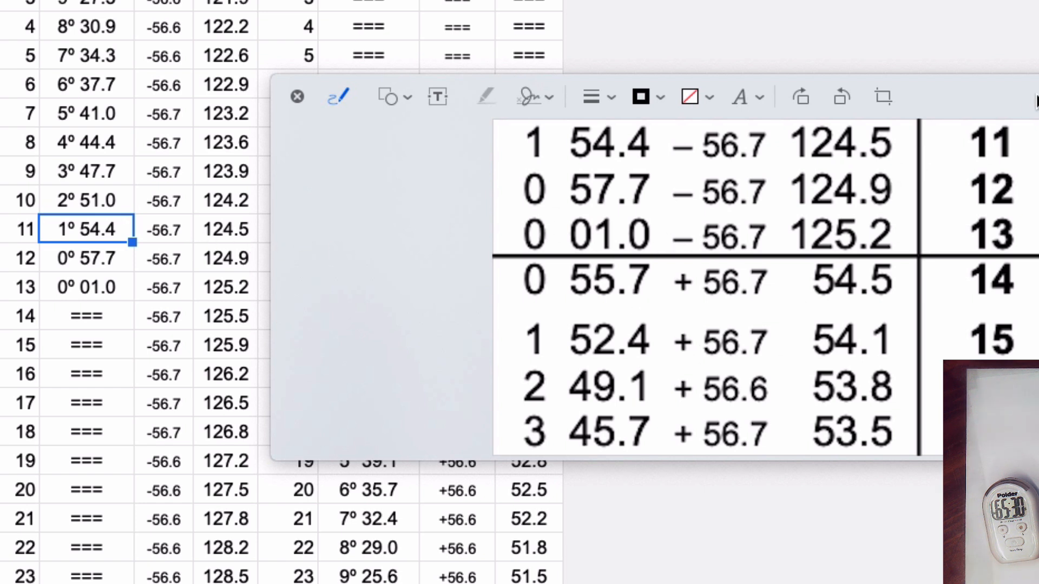
left_click_drag(996, 94, 1038, 86)
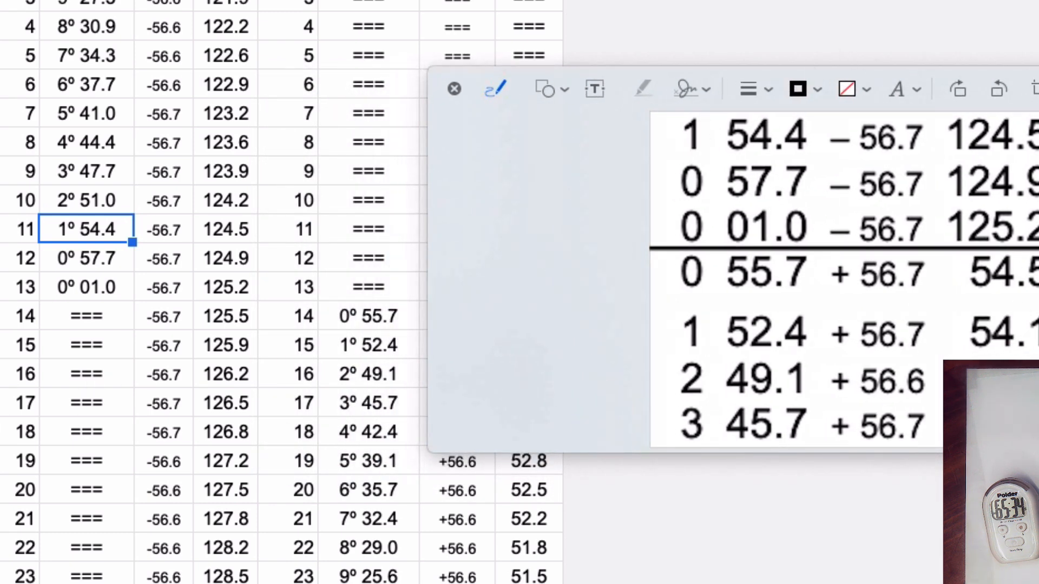
left_click_drag(1038, 89, 606, 20)
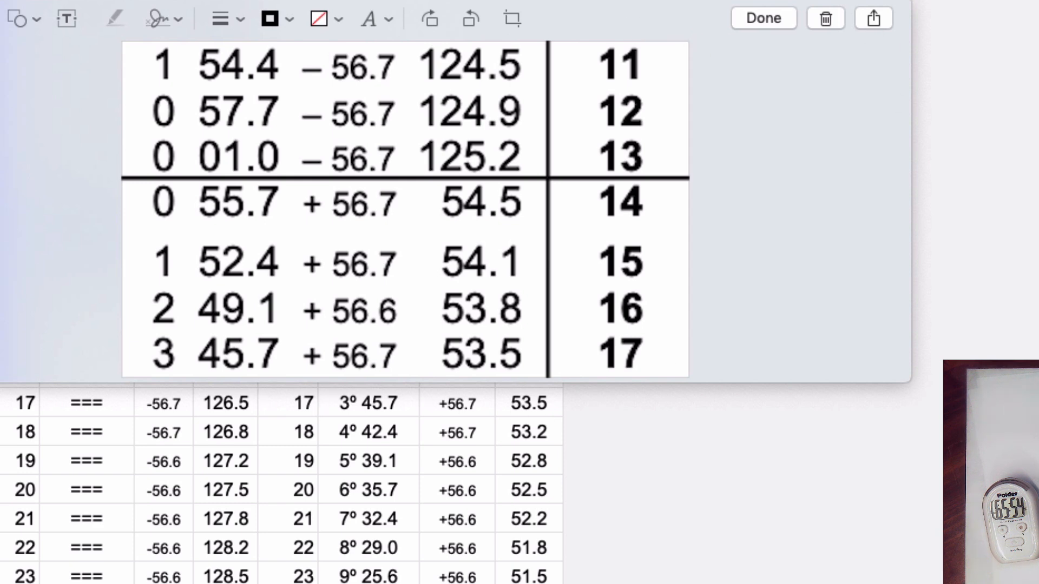
left_click(1, 11)
Step: Review the CONTRARY and supplementary columns from declination 0 to 90 and browse the published PDF table's pages
scroll(404, 237, "up", 5)
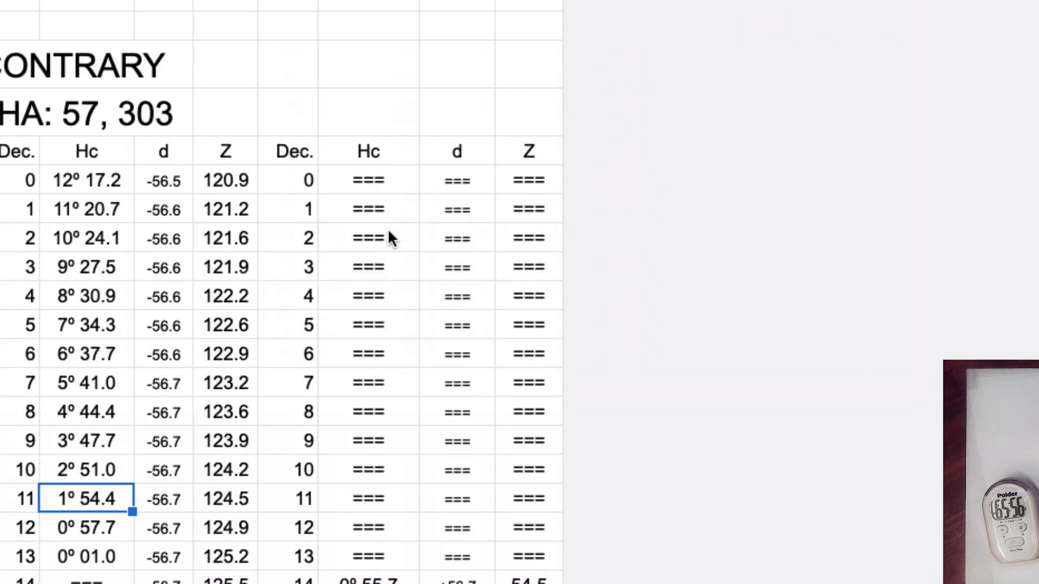
scroll(425, 81, "down", 20)
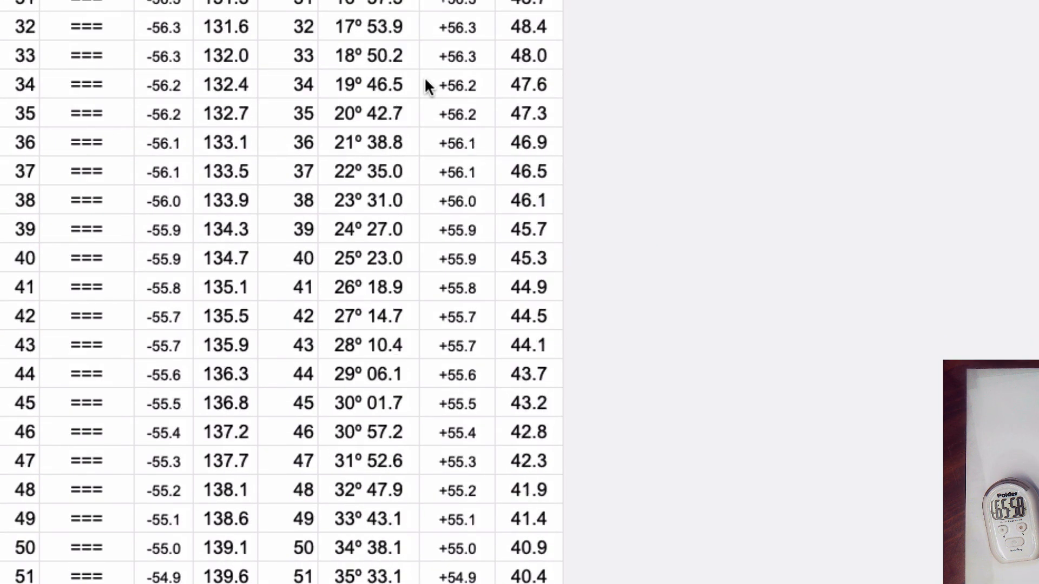
scroll(426, 81, "down", 15)
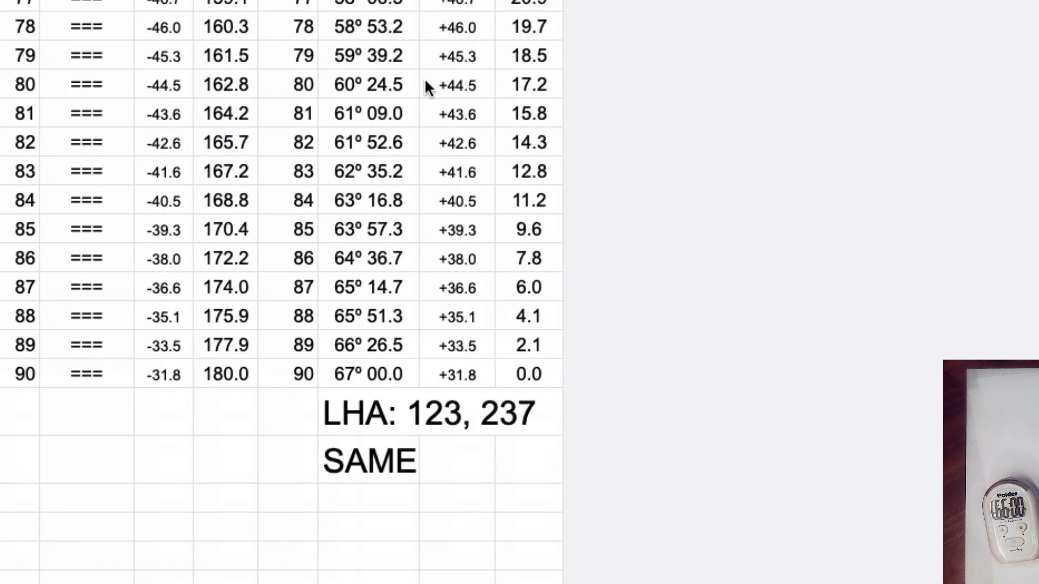
scroll(426, 81, "up", 20)
scroll(425, 82, "up", 17)
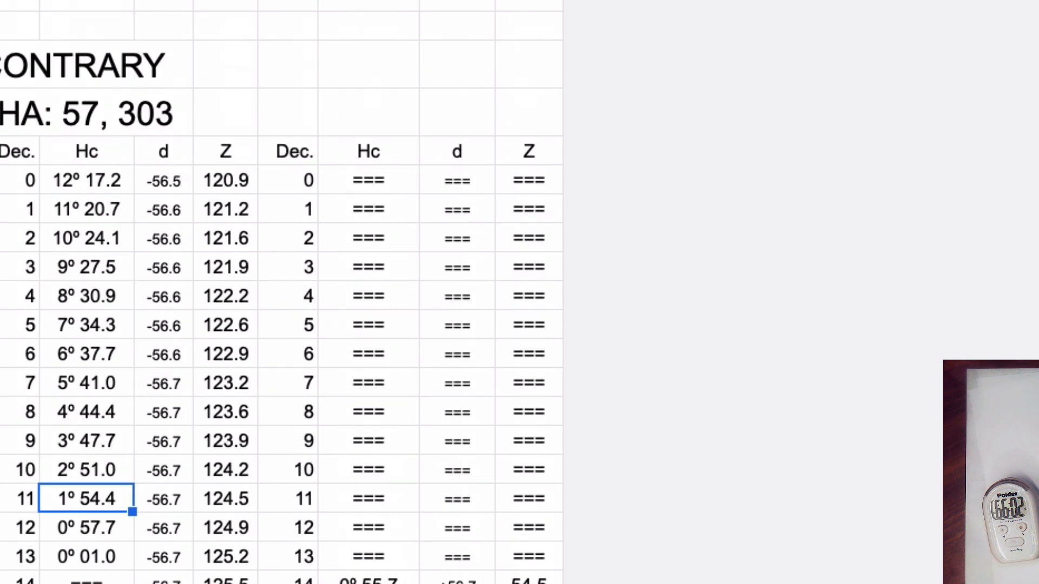
key("ctrl+Tab")
scroll(901, 116, "down", 18)
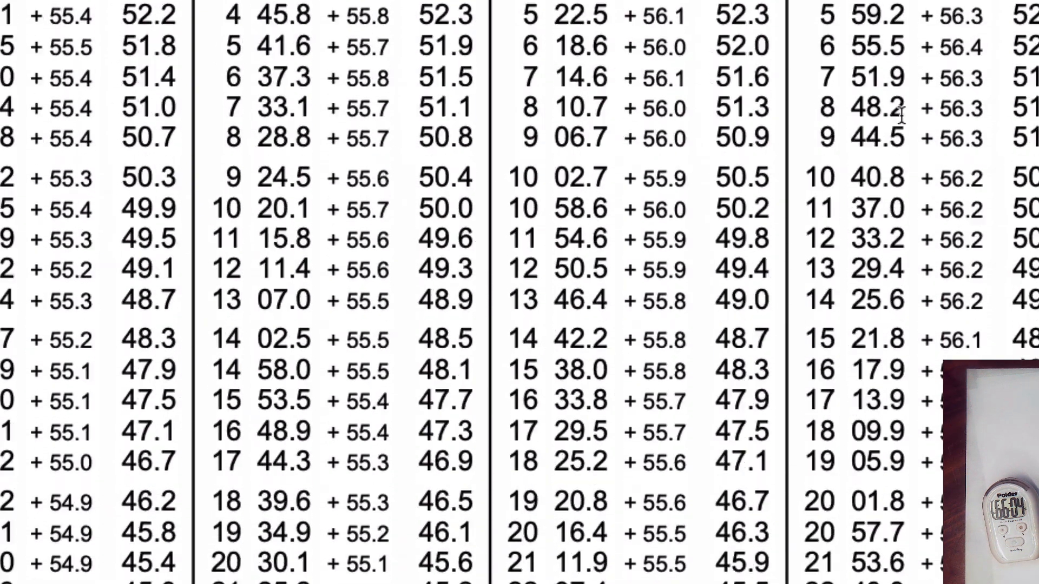
scroll(901, 116, "down", 20)
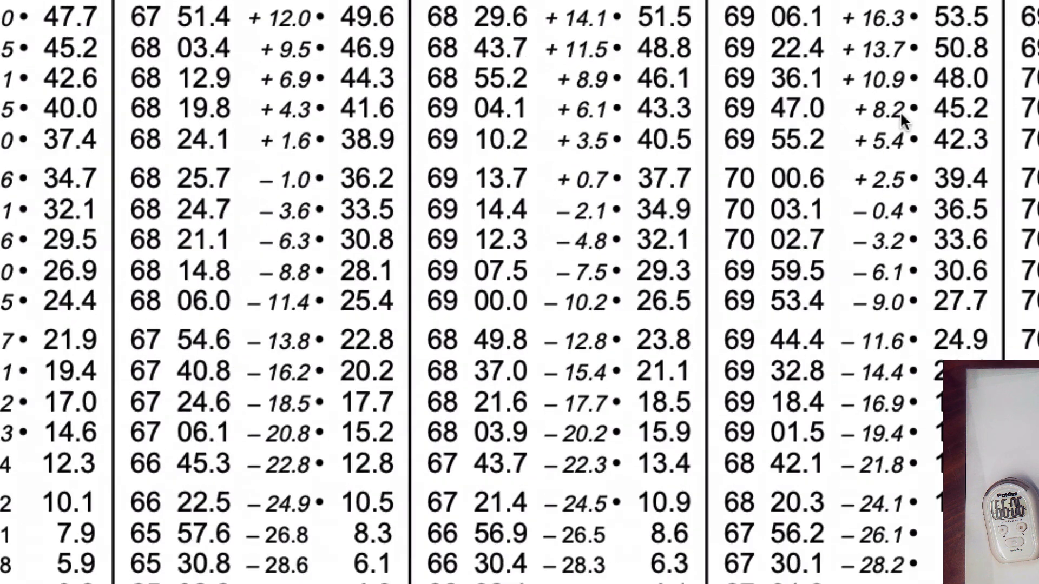
scroll(901, 116, "down", 10)
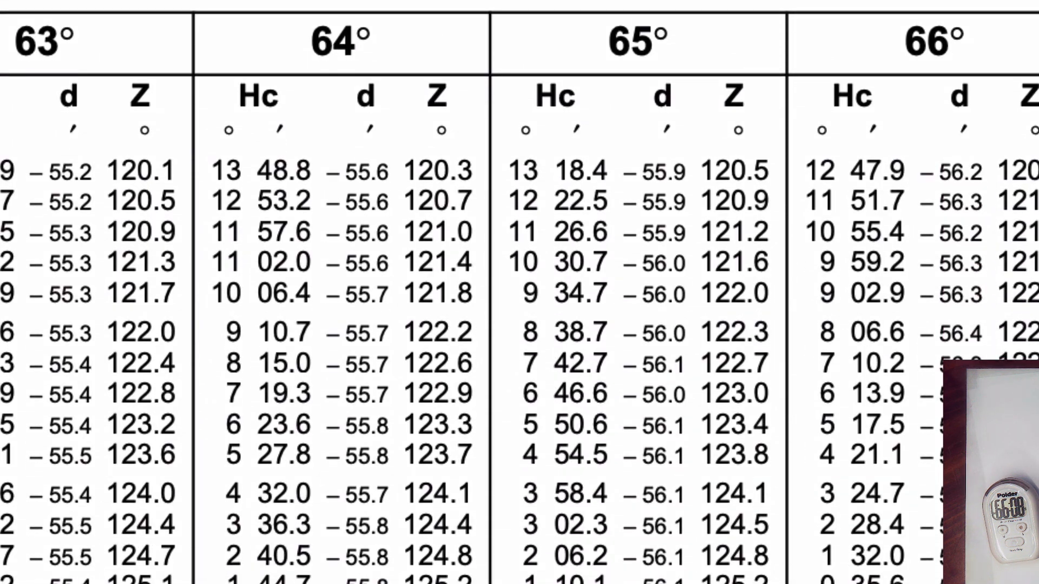
Step: Return to the spreadsheet and inspect the LHA and Latitude starting values in B2 and B3
key("ctrl+shift+Tab")
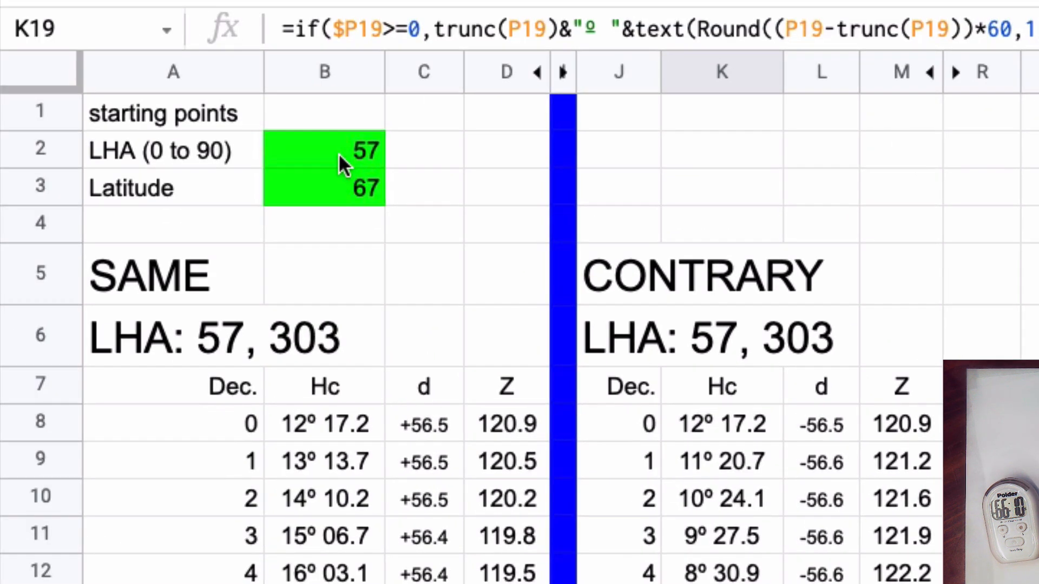
left_click(343, 156)
left_click(344, 193)
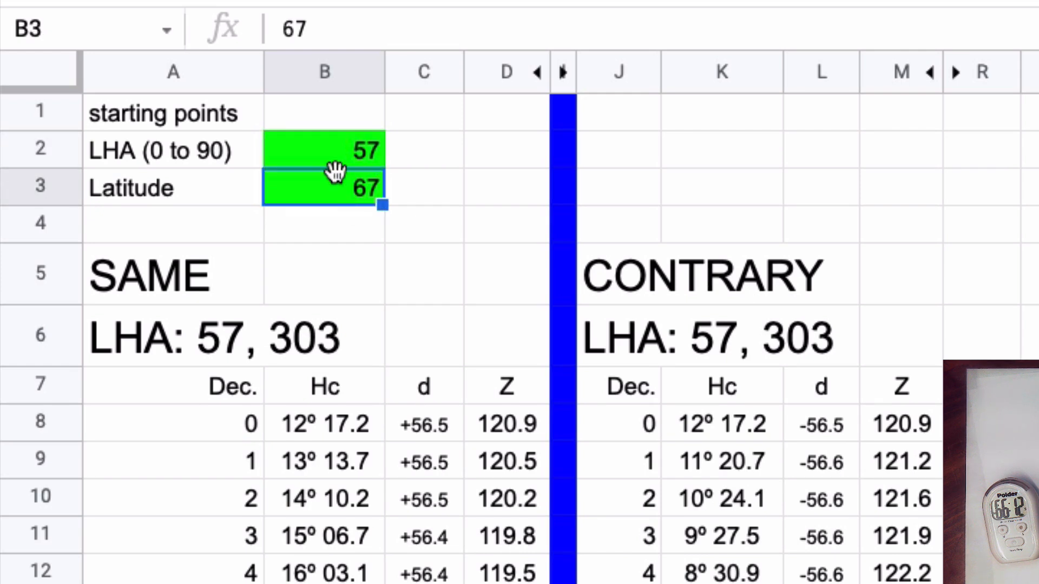
left_click(352, 164)
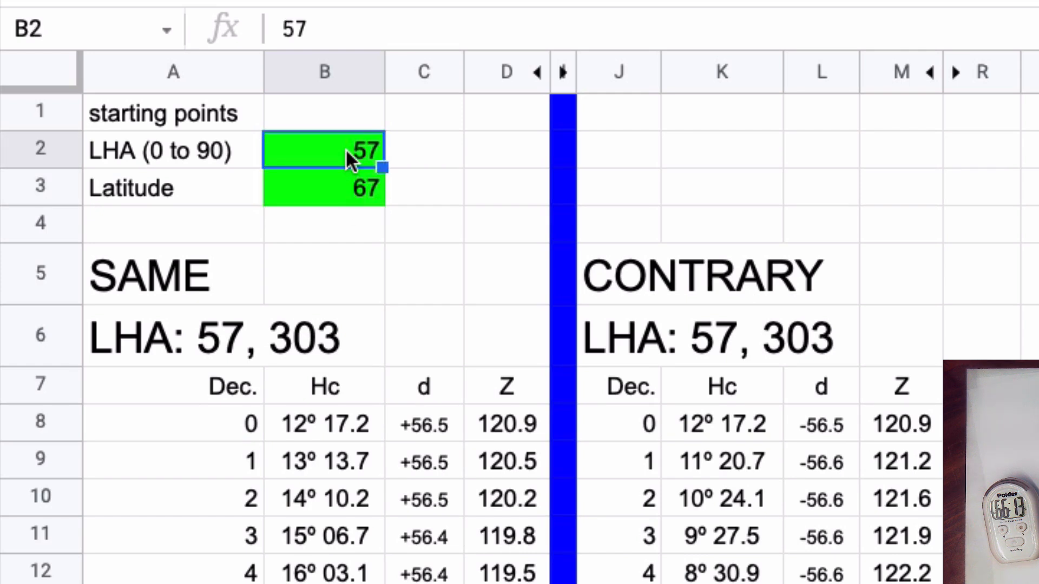
left_click(343, 193)
left_click(344, 161)
left_click(344, 193)
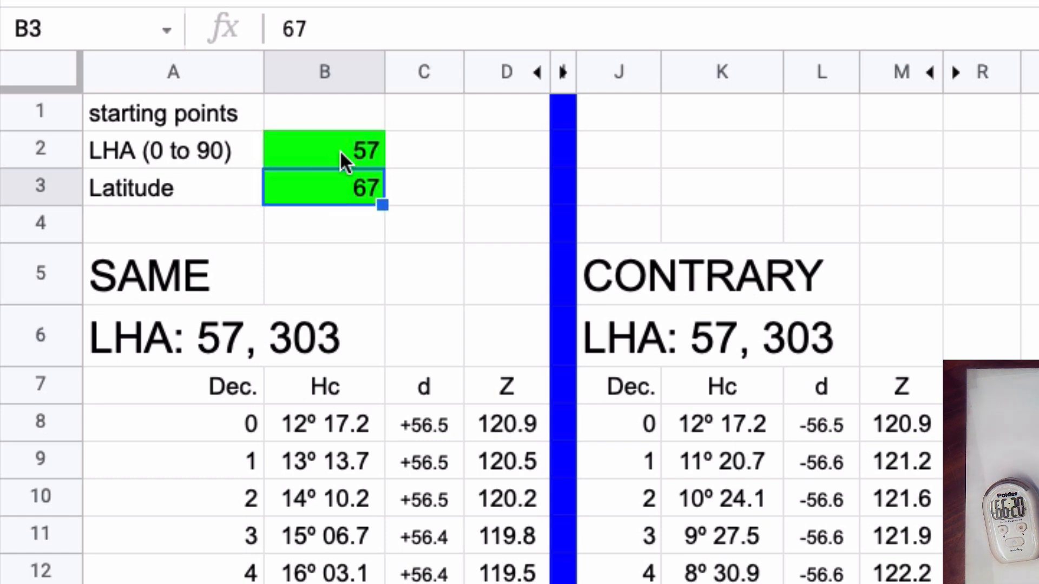
left_click(344, 160)
left_click(344, 192)
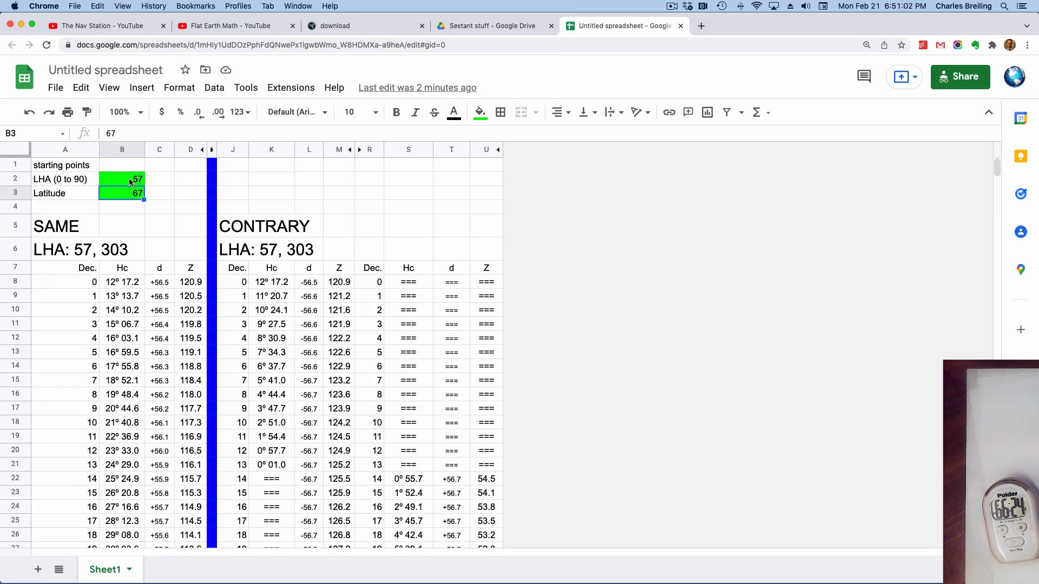
Step: Switch to the YouTube page of The Nav Station channel
left_click(100, 27)
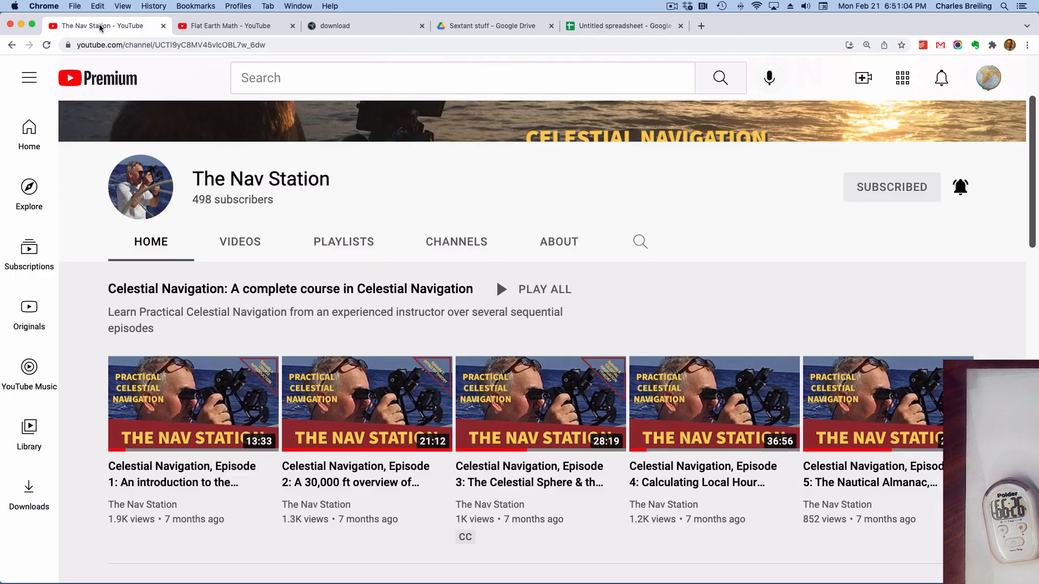